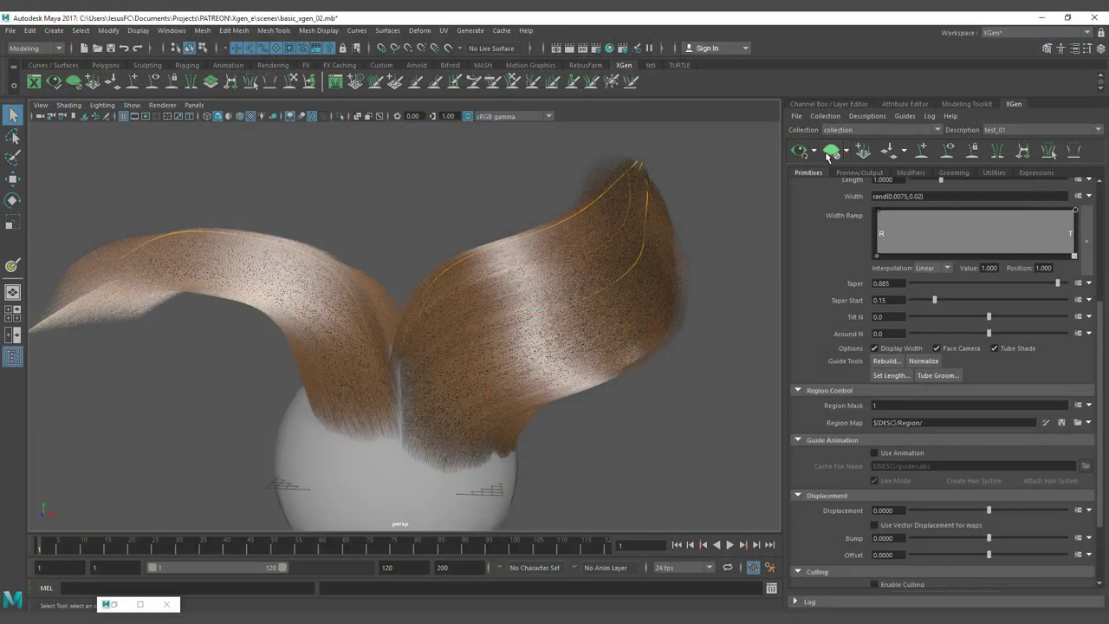
Step: Clear the hair preview and place a new XGen guide on the lower half of the sphere
left_click(830, 151)
mouse_move(482, 244)
left_mouse_down("alt")
mouse_move(512, 239)
mouse_move(483, 244)
left_mouse_up("alt")
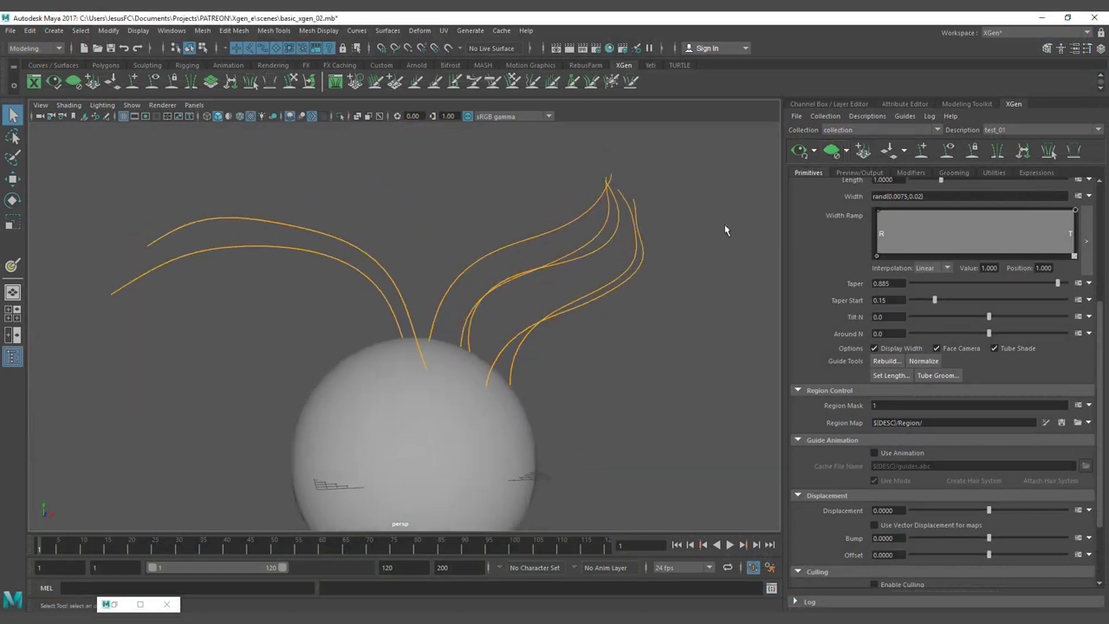
left_click(925, 157)
left_click_drag(381, 381, 443, 433, "alt")
middle_click_drag(445, 437, 443, 402, "alt")
left_click_drag(443, 407, 373, 415, "alt")
left_click_drag(447, 431, 408, 405, "alt")
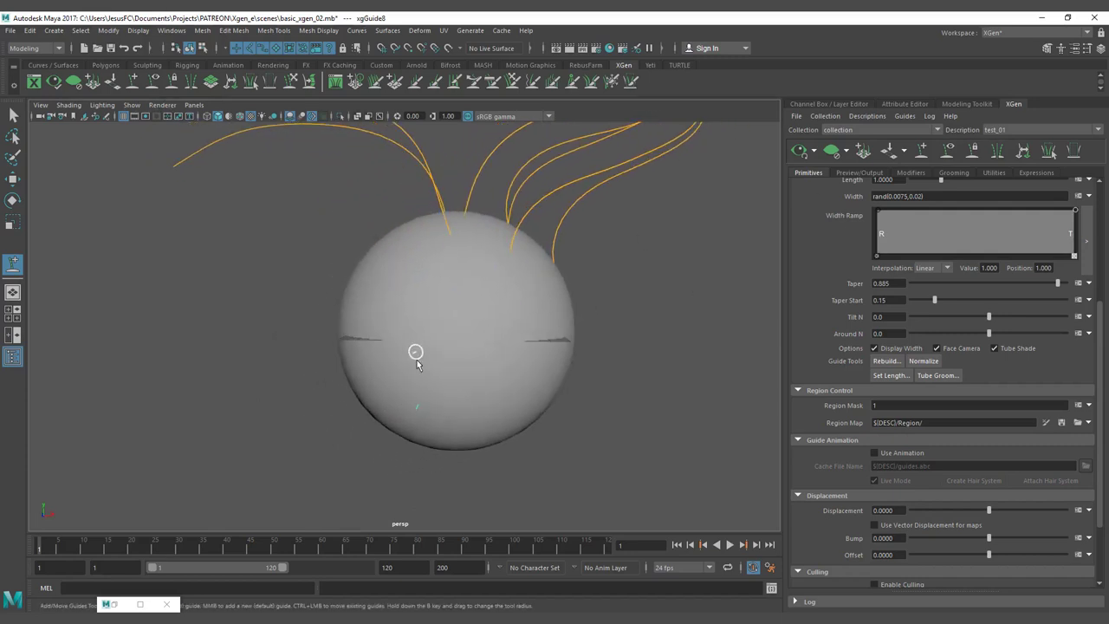
Step: Update the hair preview and examine how the hair grows around the new guide from several angles
left_click(798, 149)
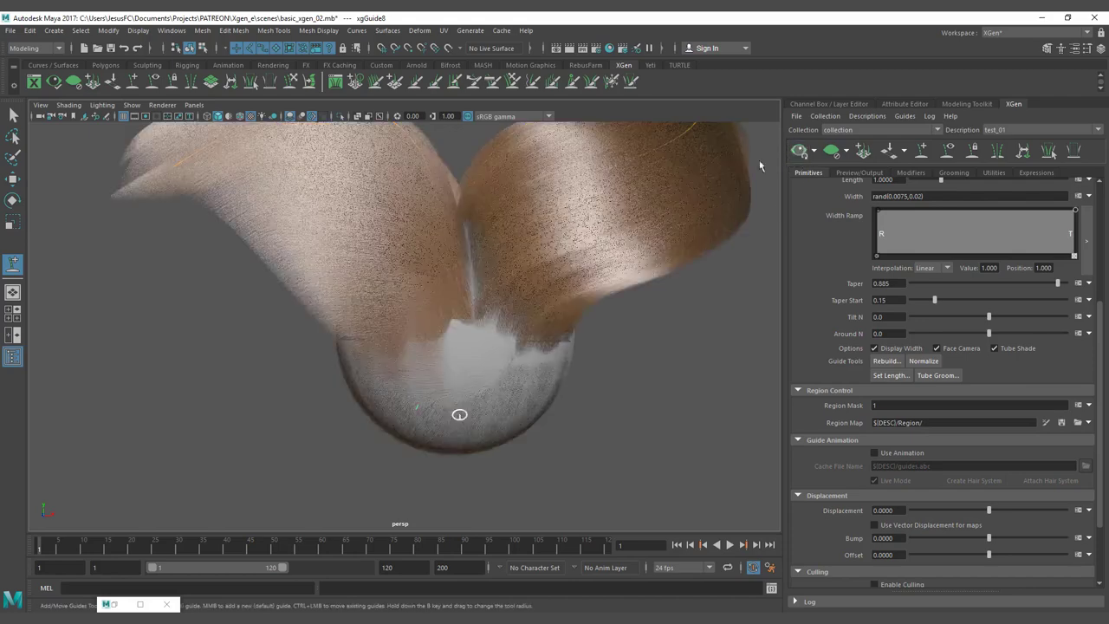
left_click_drag(660, 191, 742, 179, "alt")
right_click_drag(460, 278, 589, 303, "alt")
middle_click_drag(572, 288, 552, 260, "alt")
left_click_drag(552, 259, 351, 263, "alt")
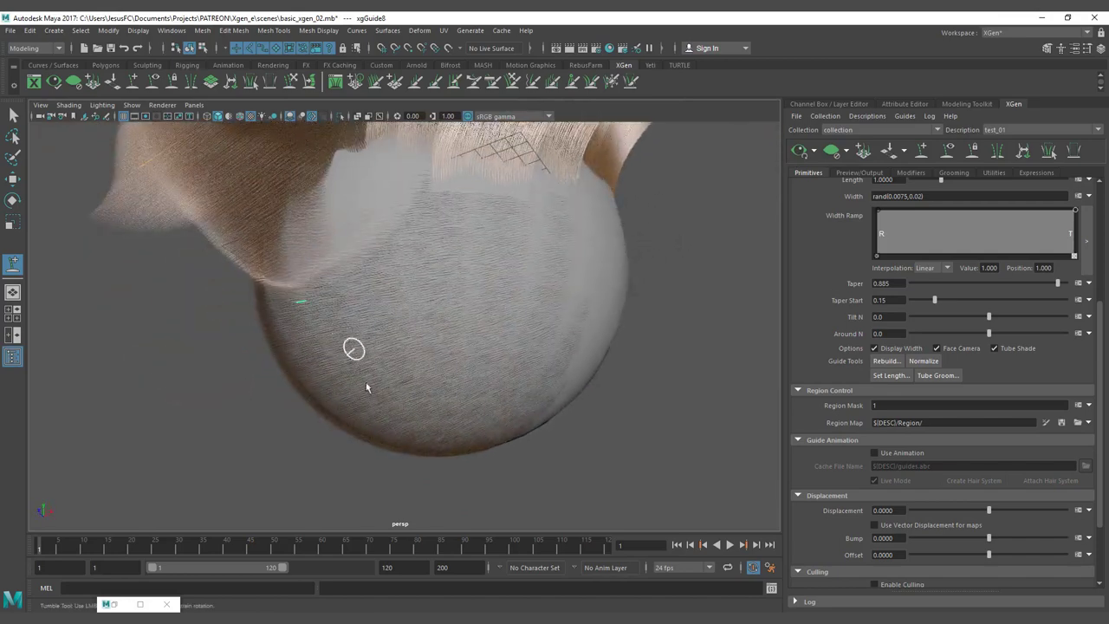
left_click_drag(473, 263, 346, 234, "alt")
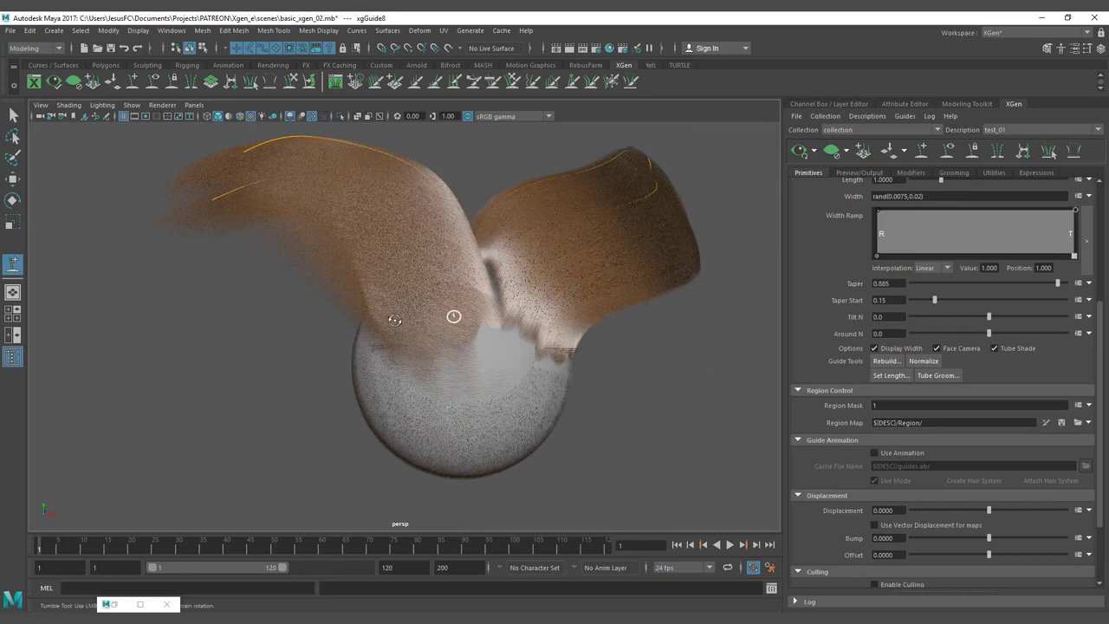
left_click_drag(395, 320, 445, 341, "alt")
right_click_drag(446, 341, 477, 342, "alt")
left_click_drag(478, 342, 495, 347, "alt")
right_click_drag(495, 347, 555, 309, "alt")
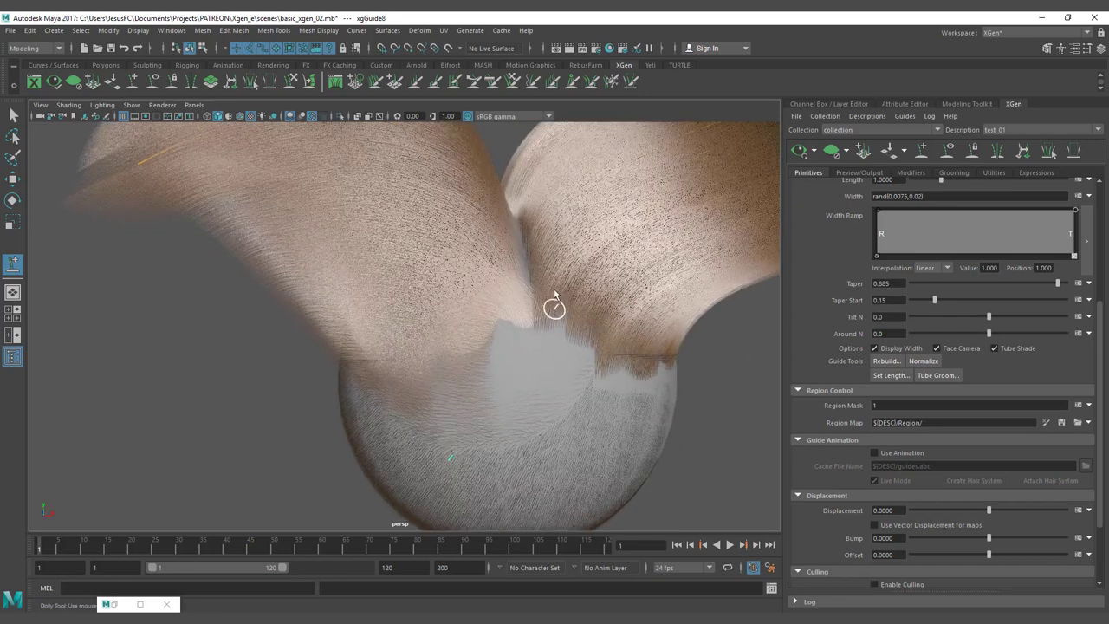
left_click_drag(550, 344, 479, 350, "alt")
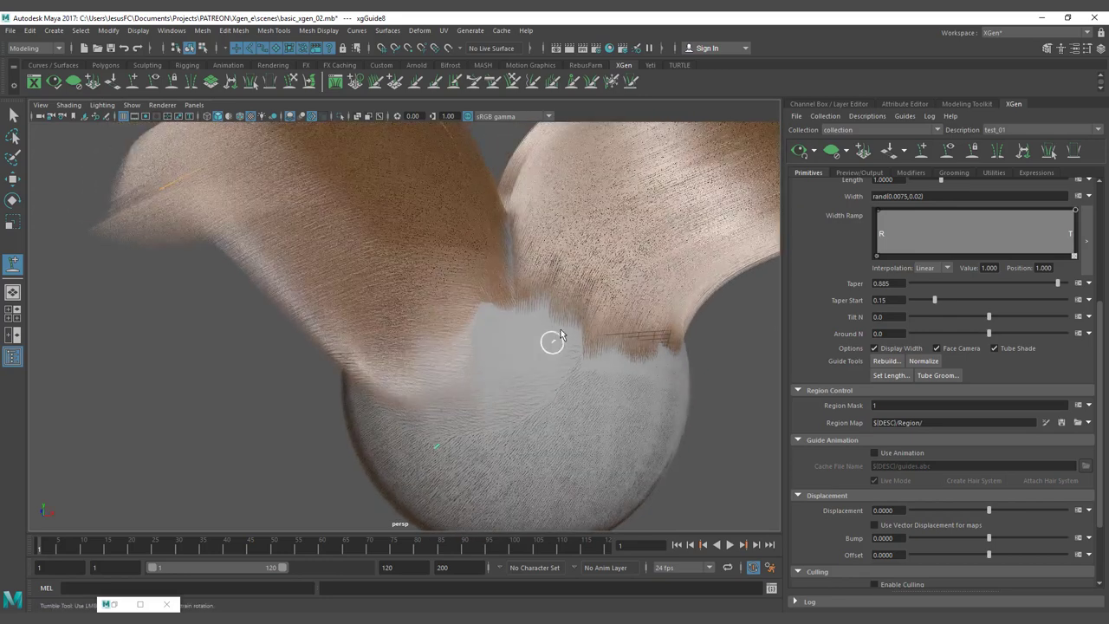
left_click_drag(532, 347, 520, 299, "alt")
Step: Clear the hair preview and scale up the new guide to make it longer
left_click(831, 151)
left_click_drag(624, 294, 403, 291, "alt")
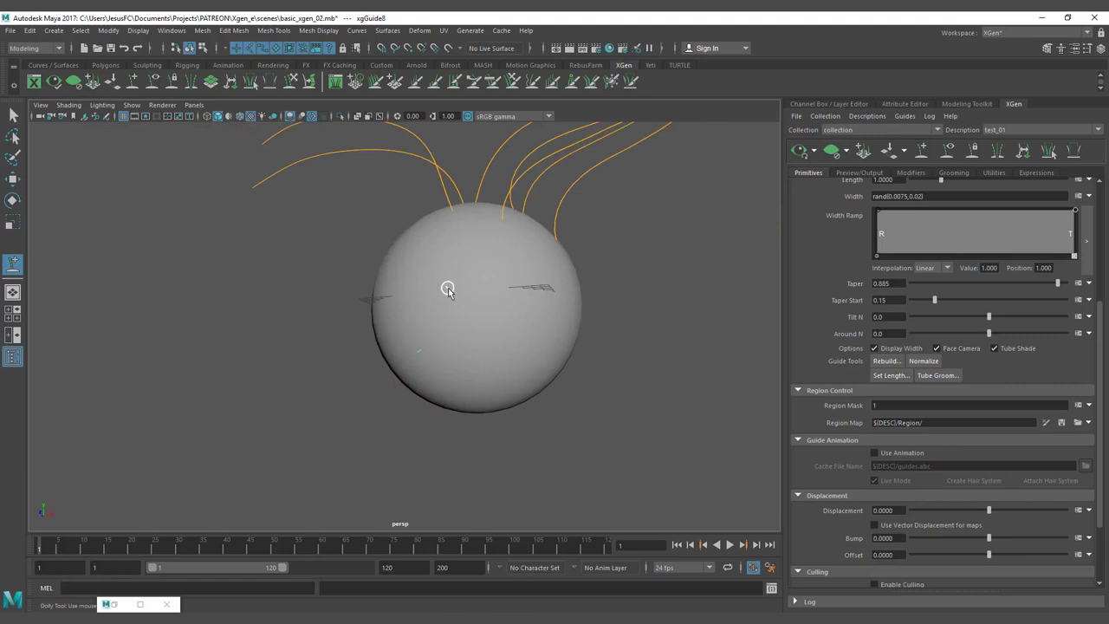
key("e")
key("r")
left_click_drag(472, 347, 424, 328)
key("ctrl+z")
middle_click_drag(291, 325, 358, 280, "alt")
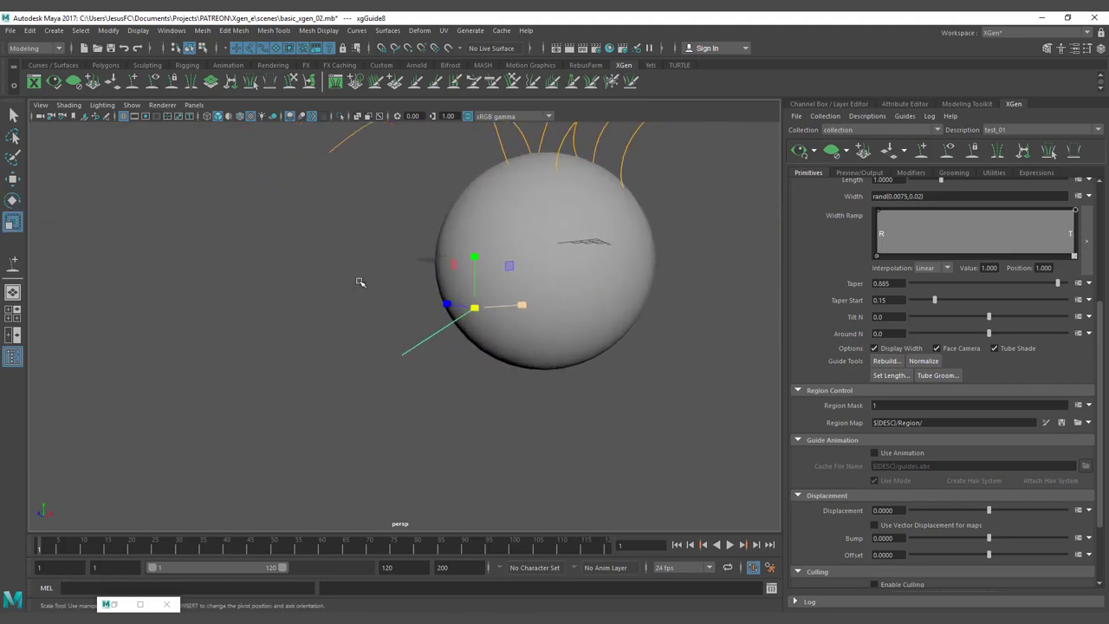
Step: Try scaling the lengthened guide up uniformly to make it thicker
right_click_drag(357, 301, 483, 315, "alt")
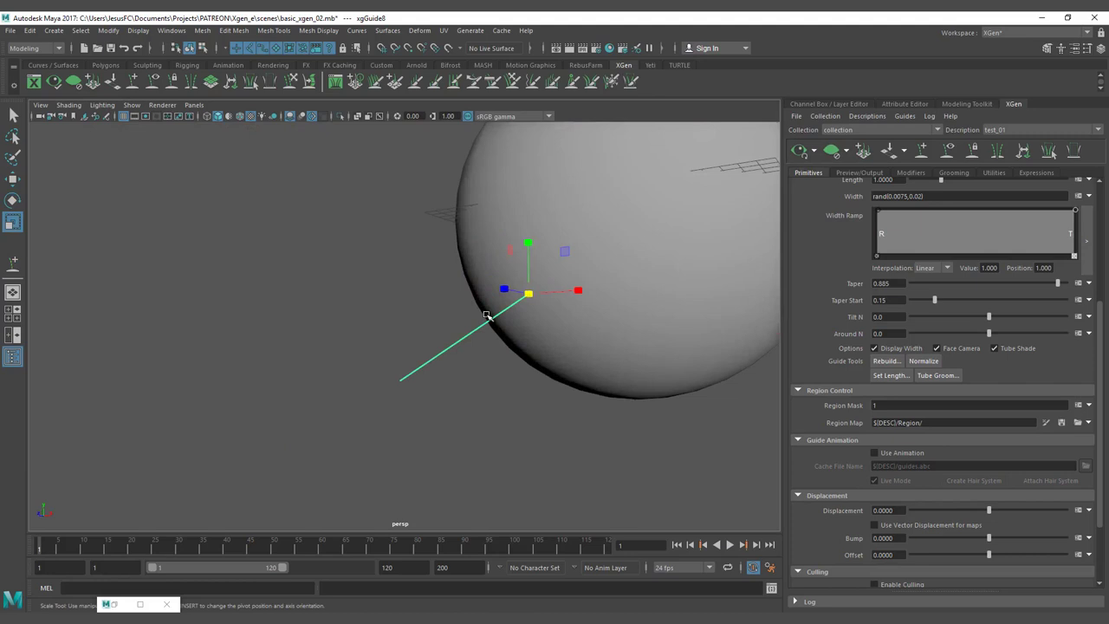
mouse_move(526, 294)
left_mouse_down()
mouse_move(559, 294)
mouse_move(537, 296)
left_mouse_up()
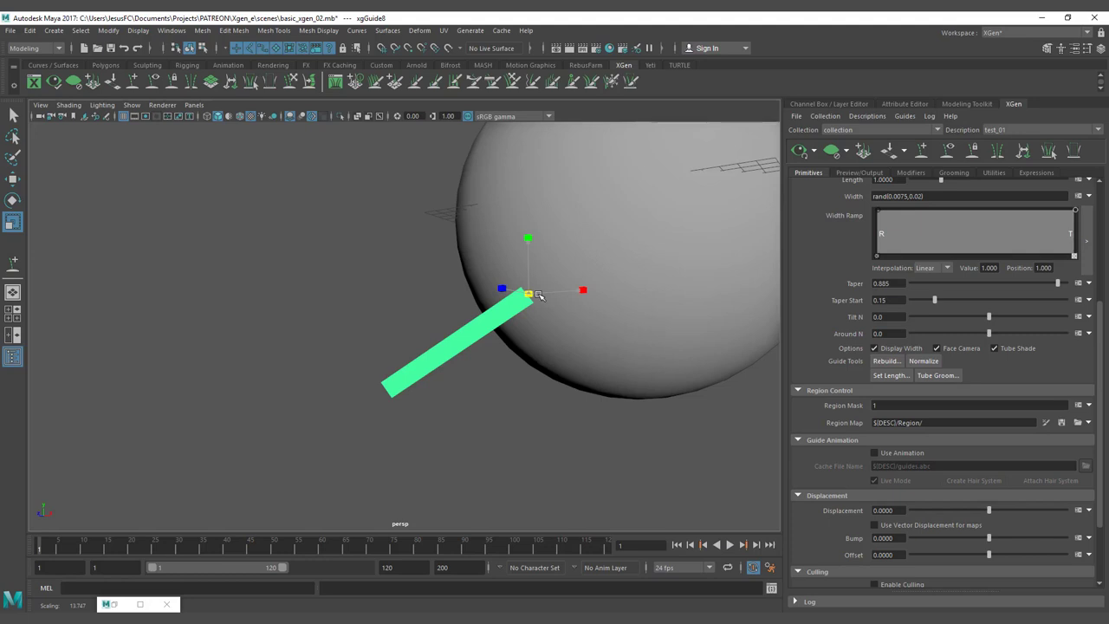
key("ctrl+z")
Step: Bend the straight guide upward into a hooked curve with the Sculpt Guides tool
mouse_move(525, 308)
left_mouse_down("alt")
mouse_move(505, 315)
mouse_move(516, 315)
left_mouse_up("alt")
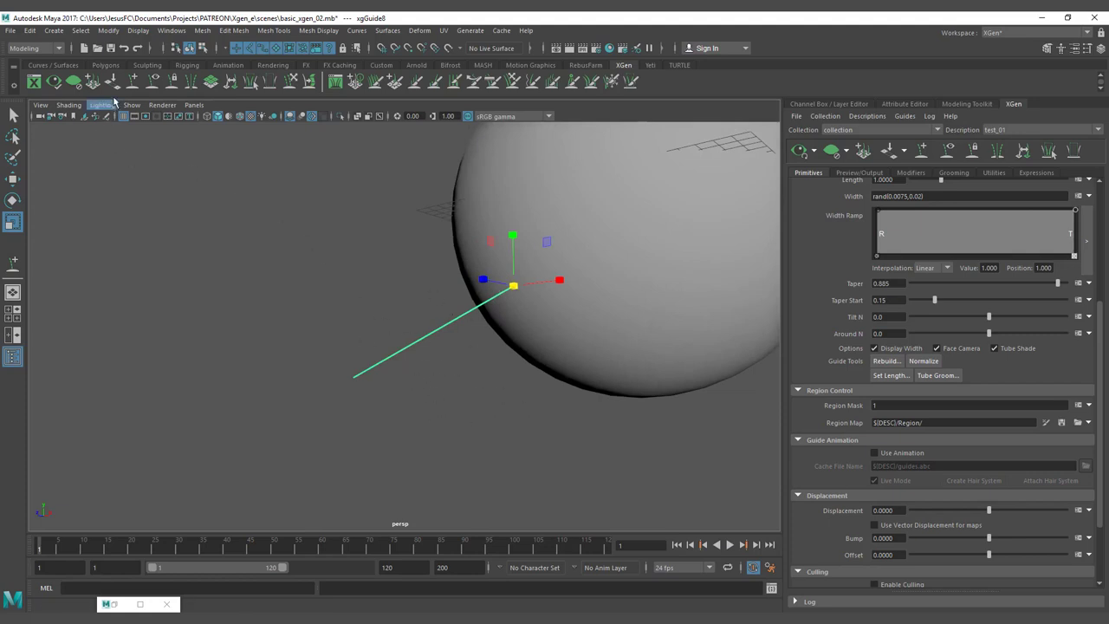
left_click(292, 81)
mouse_move(328, 402)
left_mouse_down()
mouse_move(413, 503)
mouse_move(537, 505)
mouse_move(736, 577)
mouse_move(667, 434)
mouse_move(702, 353)
mouse_move(703, 309)
mouse_move(636, 510)
mouse_move(276, 381)
mouse_move(356, 297)
mouse_move(317, 362)
mouse_move(333, 364)
mouse_move(329, 293)
mouse_move(458, 234)
mouse_move(502, 228)
mouse_move(412, 247)
left_mouse_up()
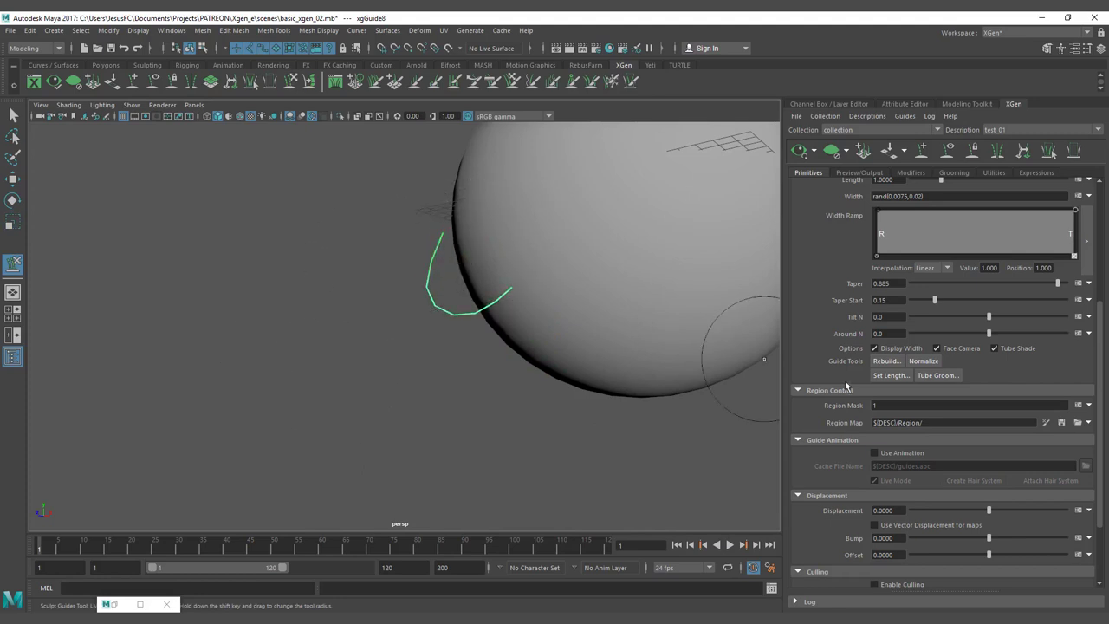
Step: Rebuild the selected guide's CVs with the Rebuild guide tool
scroll(855, 397, "up", 3)
scroll(849, 387, "down", 3)
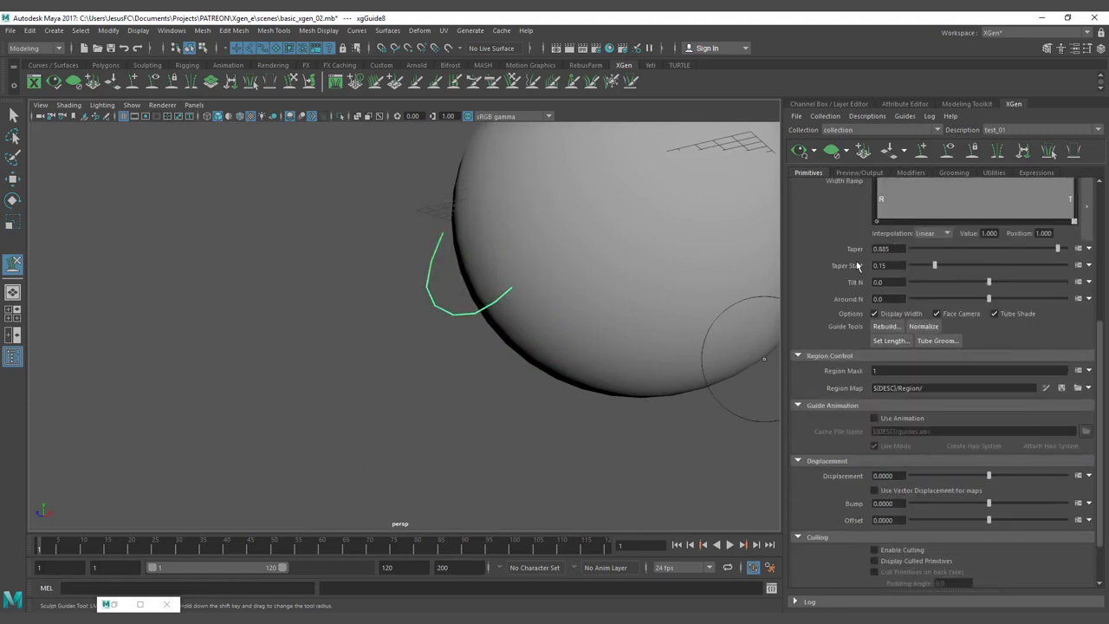
scroll(849, 398, "up", 2)
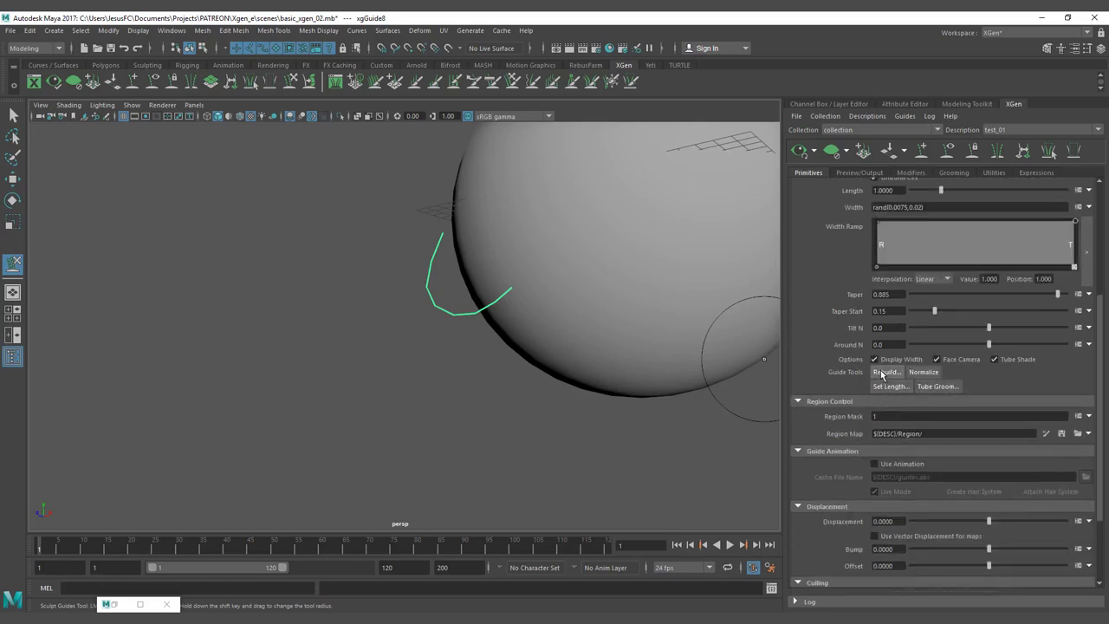
left_click(884, 372)
left_click(565, 331)
Step: Sculpt the rebuilt guide so it arches out from the sphere and curves downward at its tip
mouse_move(441, 257)
left_mouse_down()
mouse_move(344, 315)
mouse_move(386, 261)
left_mouse_up()
left_click_drag(304, 250, 396, 324, "alt")
mouse_move(288, 193)
left_mouse_down()
mouse_move(383, 217)
mouse_move(404, 240)
mouse_move(463, 235)
left_mouse_up()
left_click_drag(442, 319, 341, 390, "alt")
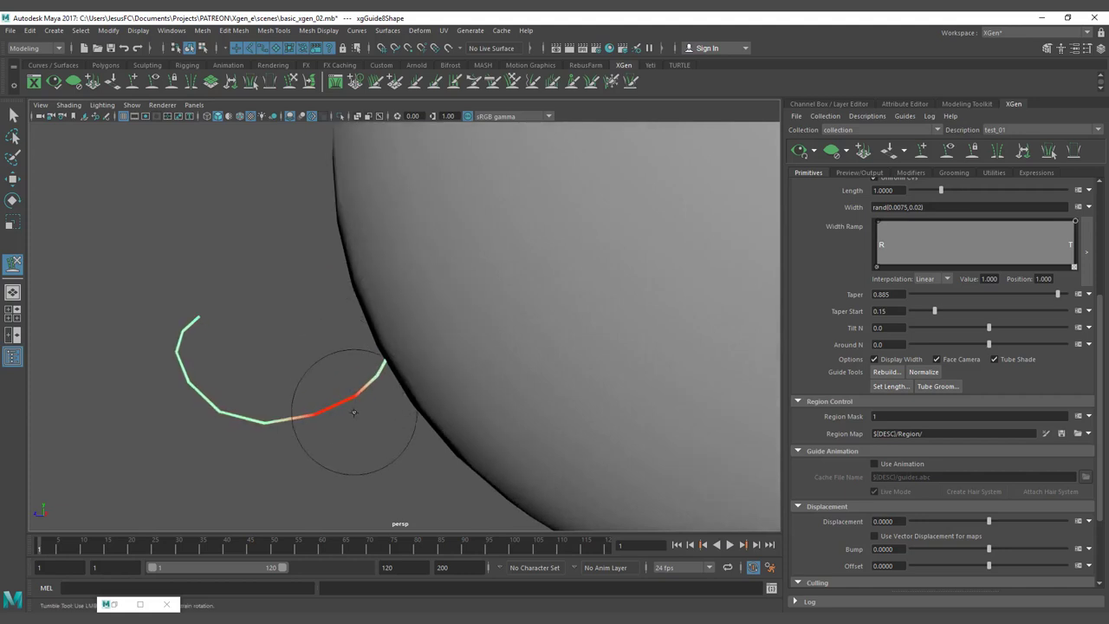
mouse_move(321, 327)
left_mouse_down("alt")
mouse_move(148, 321)
mouse_move(260, 322)
left_mouse_up("alt")
mouse_move(177, 280)
left_mouse_down()
mouse_move(181, 487)
mouse_move(424, 453)
mouse_move(216, 465)
mouse_move(219, 291)
mouse_move(61, 352)
mouse_move(170, 351)
left_mouse_up()
mouse_move(171, 351)
middle_mouse_down("alt")
mouse_move(228, 344)
mouse_move(241, 329)
middle_mouse_up("alt")
mouse_move(242, 329)
left_mouse_down()
mouse_move(275, 441)
mouse_move(351, 405)
left_mouse_up()
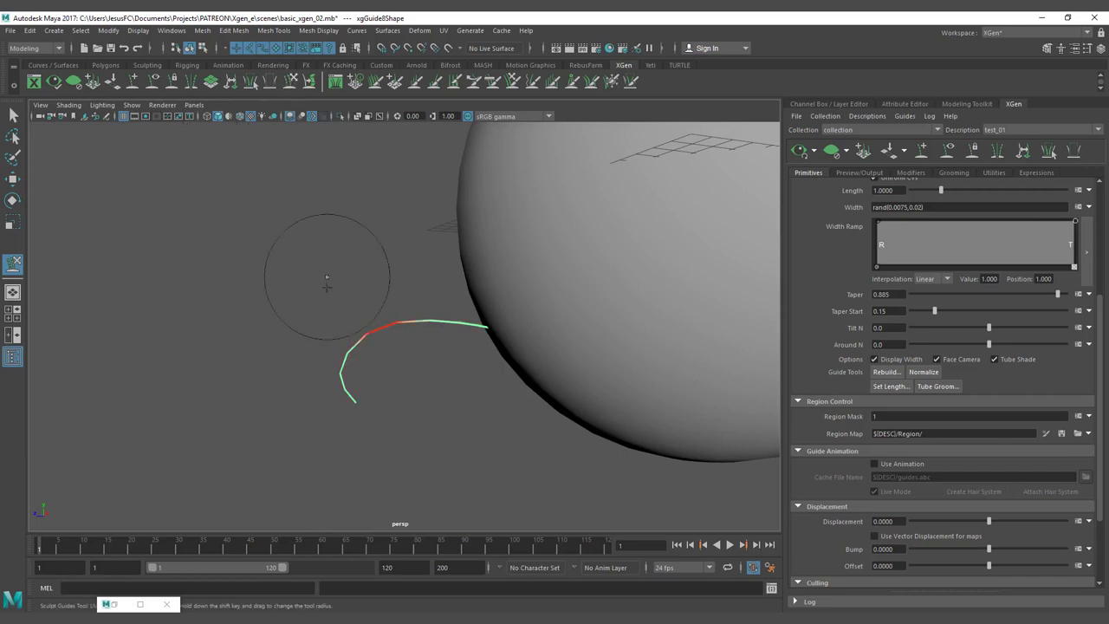
left_click_drag(341, 435, 384, 444)
Step: Switch the guide to control-point editing and move a selected point to reshape its outer bend
key("q")
right_click_drag(374, 342, 340, 341)
left_click_drag(335, 378, 390, 387)
key("w")
left_click_drag(350, 295, 378, 313)
Step: Move the control point near the guide's root downward and return the guide to object mode
left_click(460, 319)
left_click_drag(460, 320, 461, 361)
mouse_move(375, 312)
right_mouse_down()
mouse_move(395, 299)
mouse_move(372, 291)
right_mouse_up()
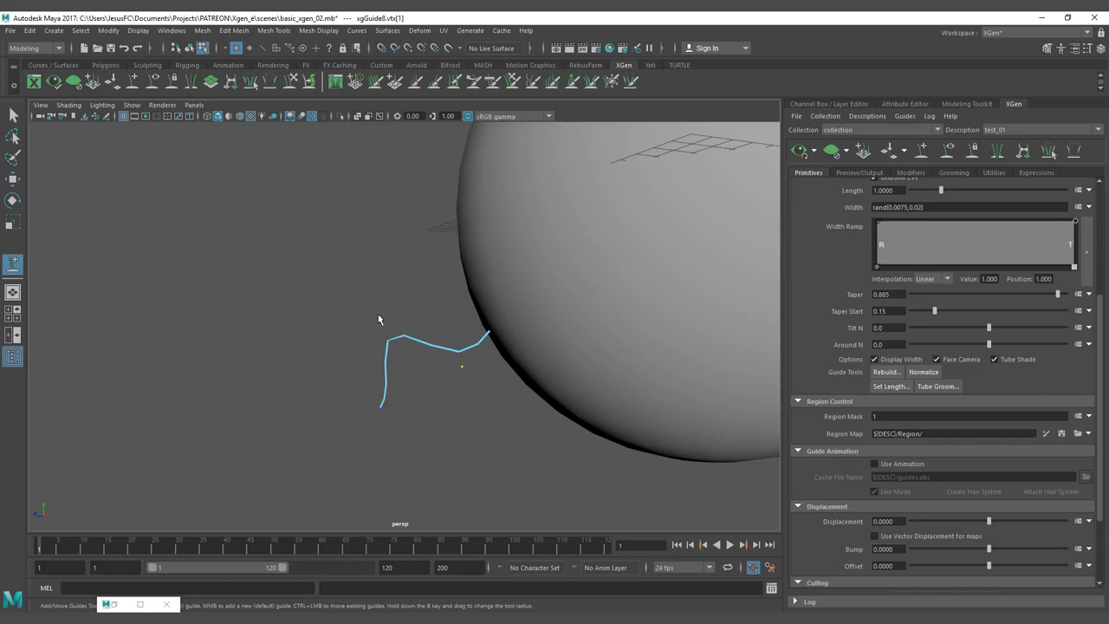
key("w")
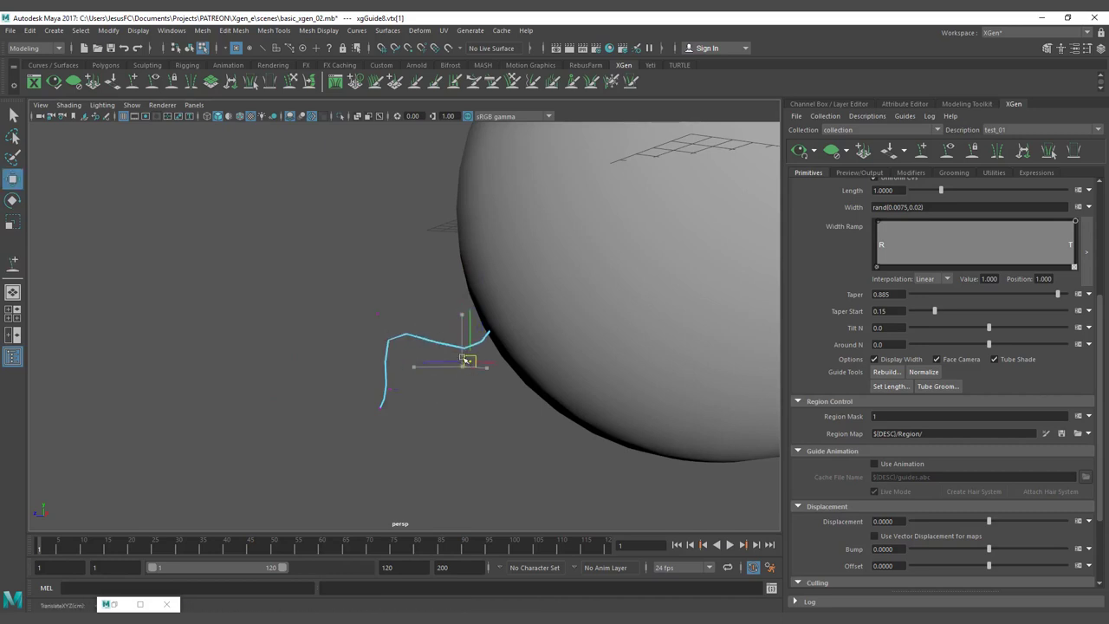
right_click(388, 336)
right_click_drag(388, 336, 435, 321)
right_click_drag(424, 347, 416, 359, "alt")
scroll(416, 359, "down", 3)
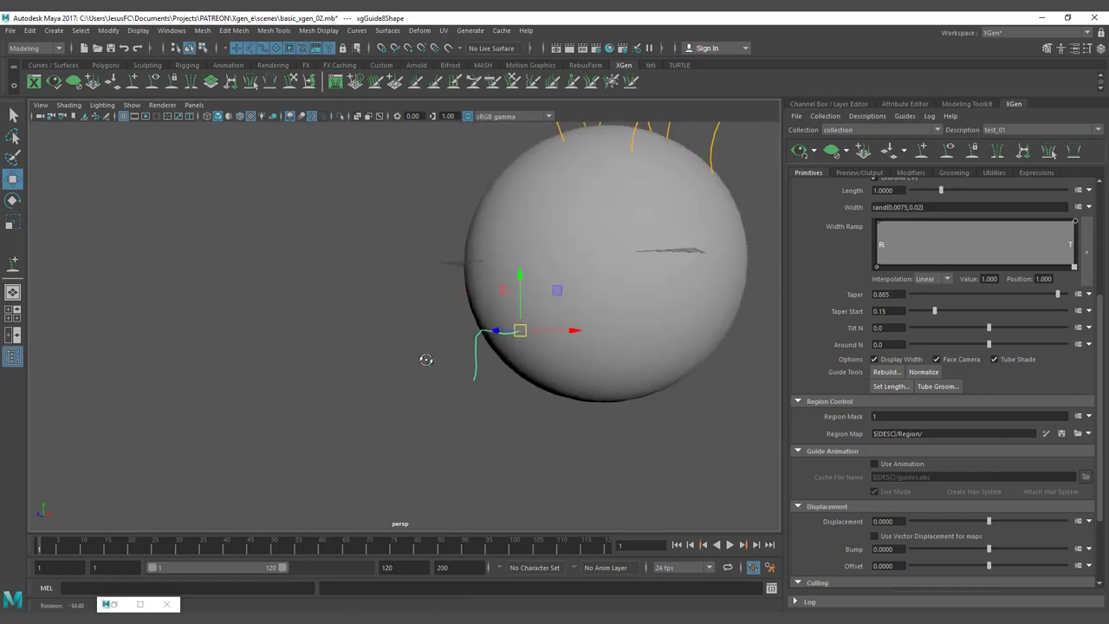
Step: Place two more guides on the lower sphere beside the bent guide with the Add/Move Guides tool
left_click(135, 84)
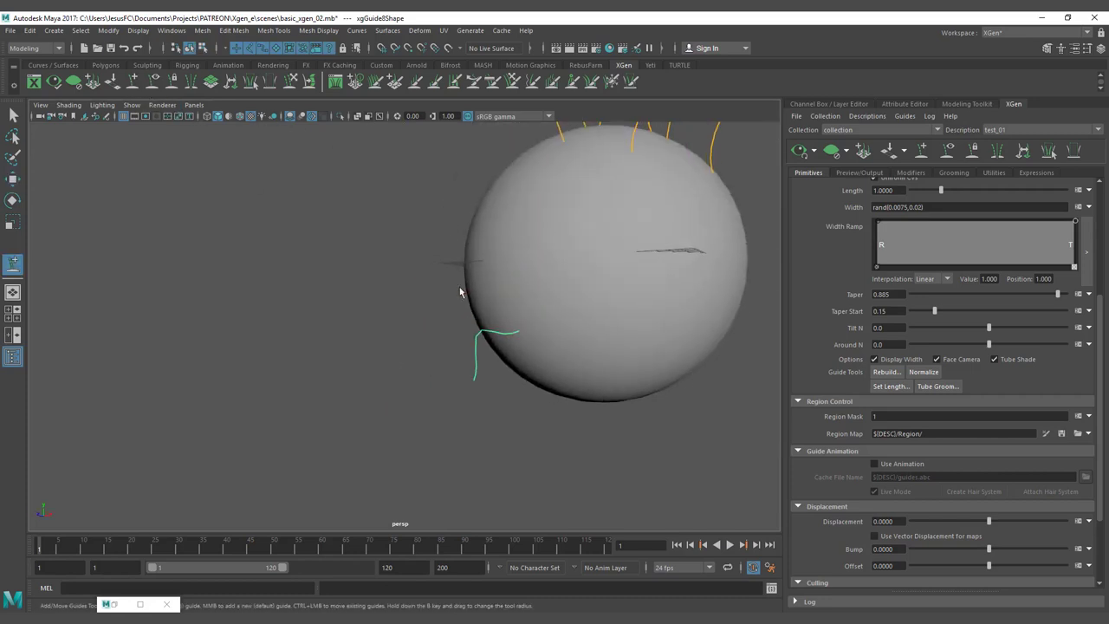
left_click(569, 352)
left_click_drag(563, 397, 419, 394, "alt")
key("ctrl+z")
left_click_drag(470, 370, 445, 361, "alt")
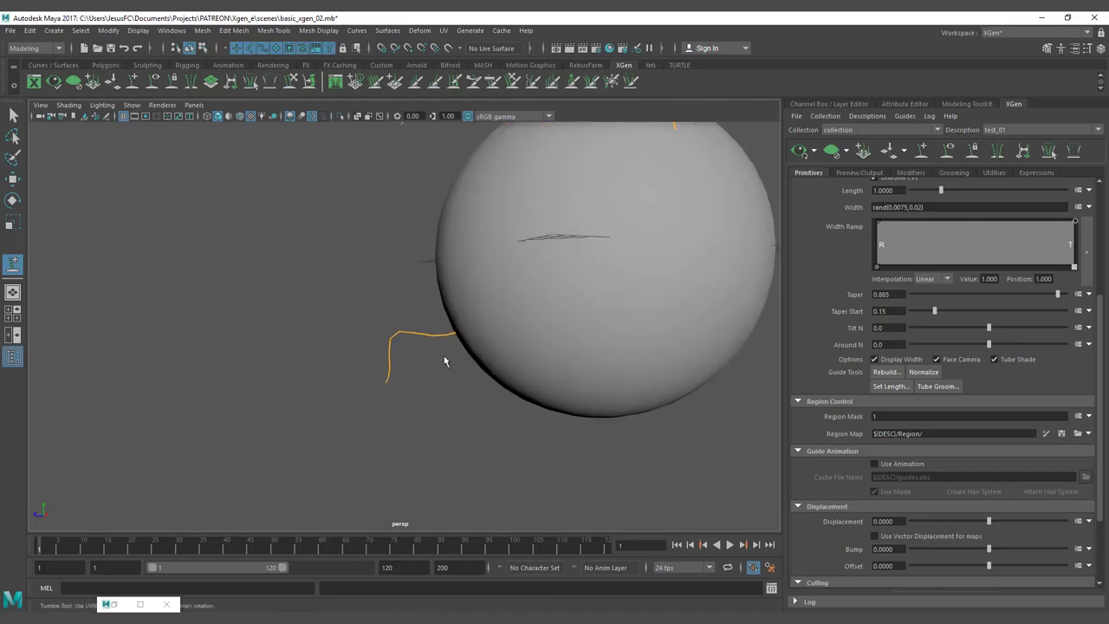
left_click(582, 317)
left_click_drag(589, 389, 630, 370, "alt")
left_click(662, 348)
left_click_drag(703, 410, 496, 418, "alt")
key("q")
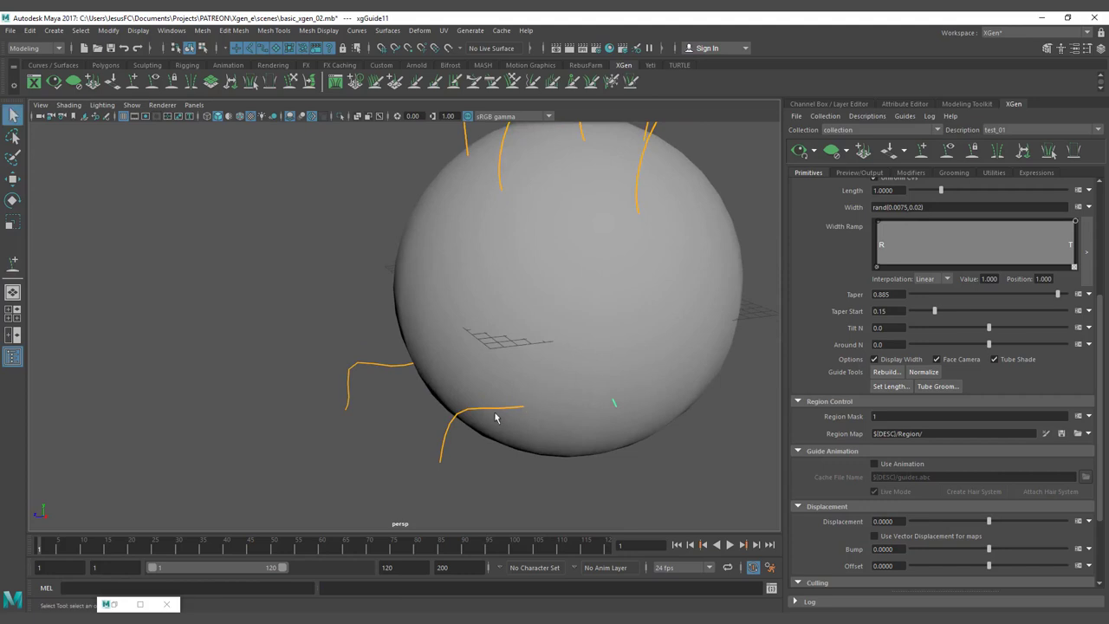
Step: Copy the bent guide's shape and paste it onto the shortest new guide
left_click_drag(573, 405, 515, 396, "alt")
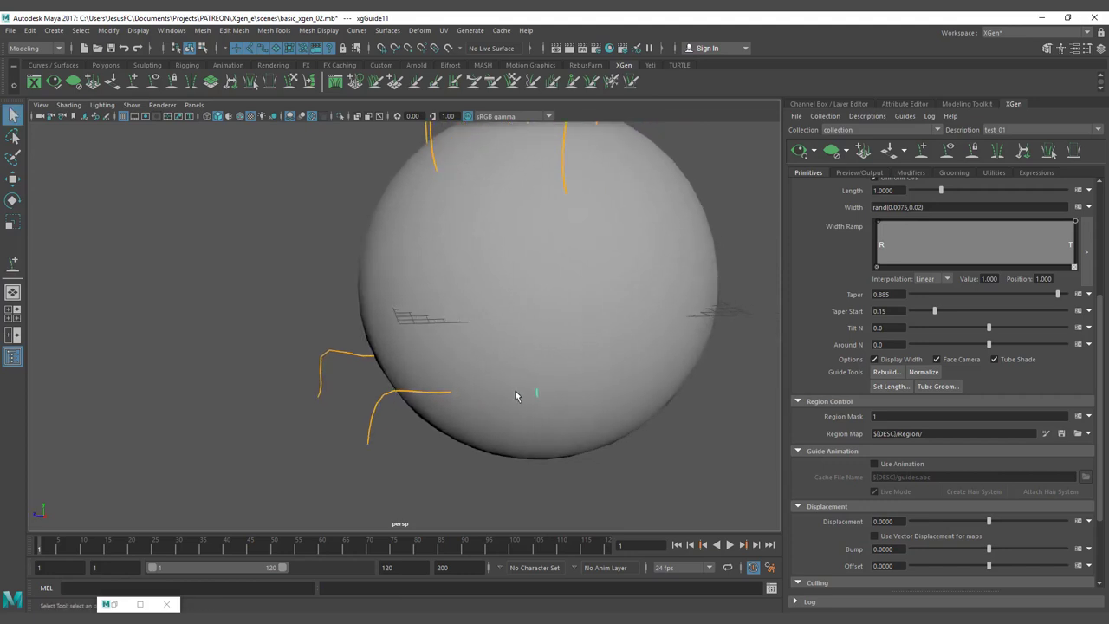
right_click(346, 356)
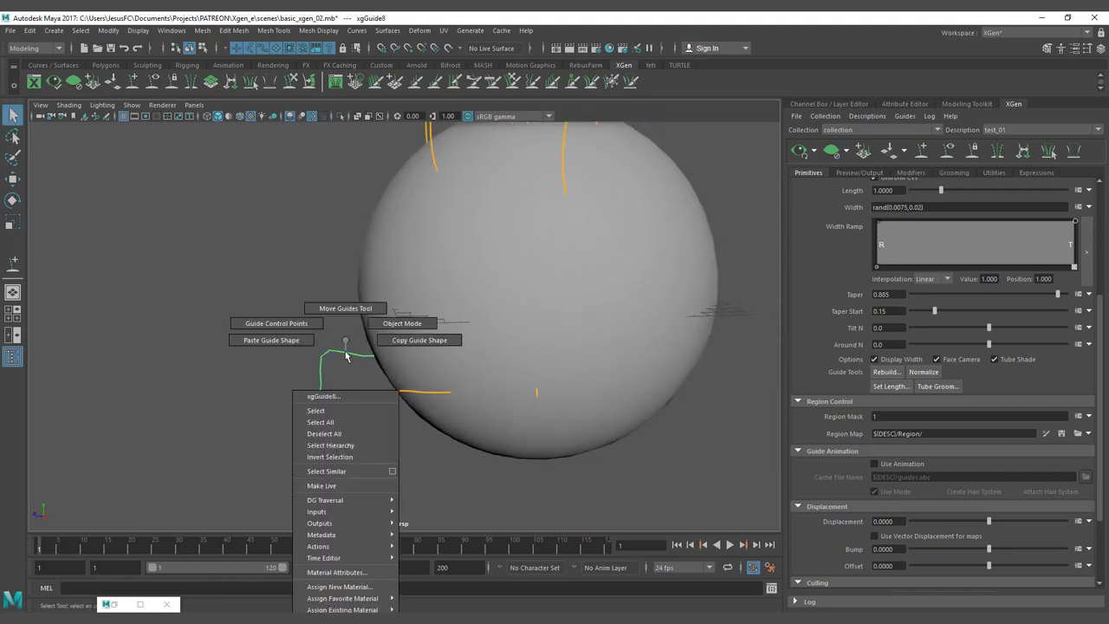
left_click(393, 340)
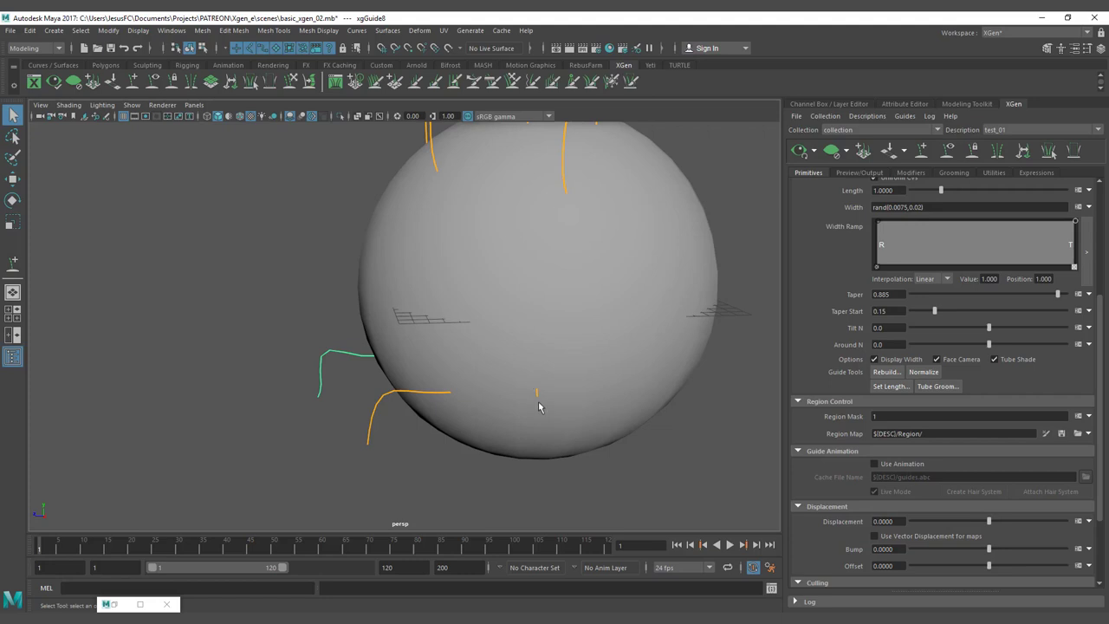
right_click(537, 398)
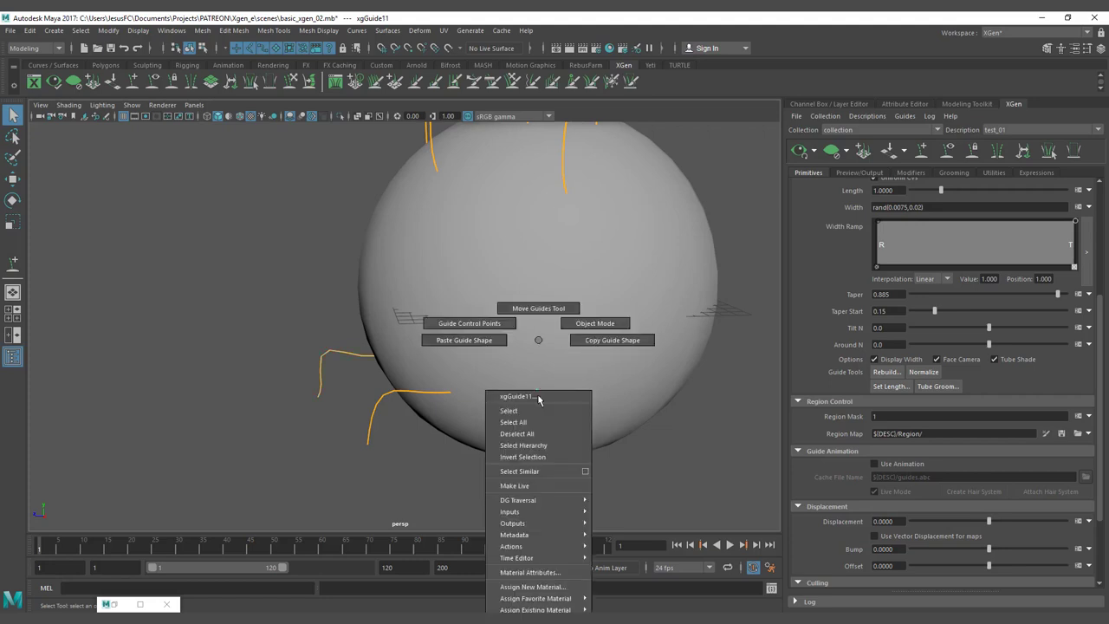
left_click(472, 341)
Step: Sculpt the bent guide into a short kinked curve close to the sphere and reduce the sculpt brush radius
mouse_move(517, 379)
left_mouse_down("alt")
mouse_move(489, 375)
mouse_move(633, 379)
mouse_move(656, 367)
mouse_move(520, 374)
left_mouse_up("alt")
left_click_drag(452, 323, 409, 381, "alt")
right_click_drag(424, 374, 485, 375, "alt")
middle_click_drag(447, 382, 510, 285, "alt")
left_click_drag(509, 285, 477, 303, "alt")
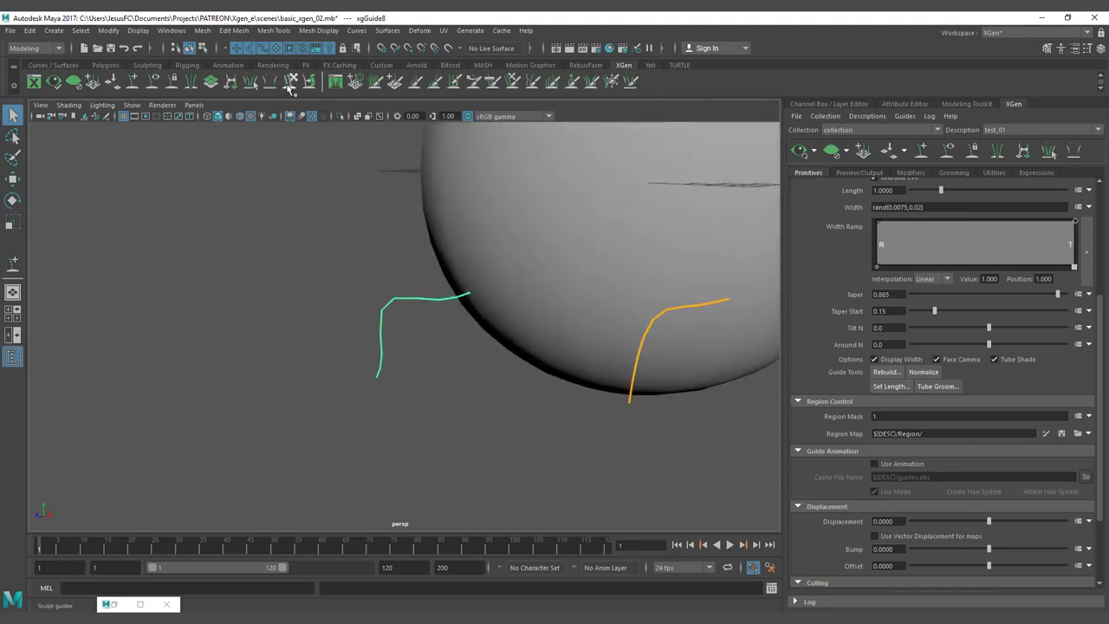
left_click(291, 81)
mouse_move(408, 421)
left_mouse_down()
mouse_move(488, 274)
mouse_move(453, 235)
mouse_move(422, 228)
mouse_move(411, 299)
mouse_move(482, 363)
mouse_move(400, 277)
mouse_move(341, 252)
mouse_move(422, 262)
left_mouse_up()
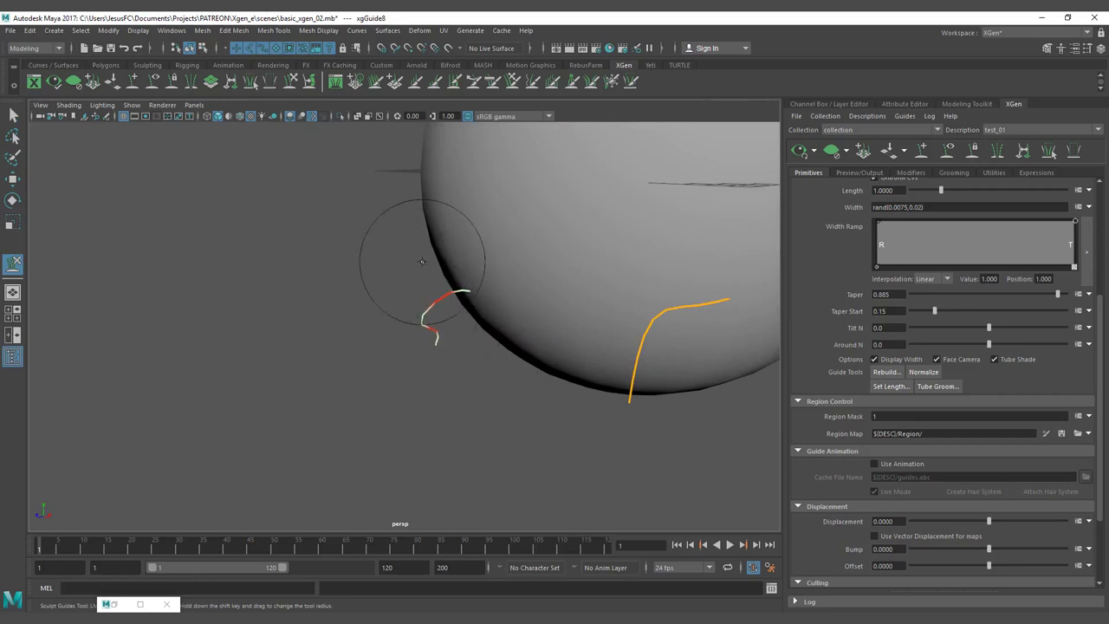
left_click_drag(322, 279, 337, 309, "alt")
right_click_drag(337, 309, 433, 318, "alt")
mouse_move(505, 337)
left_mouse_down("shift")
mouse_move(478, 343)
mouse_move(513, 340)
mouse_move(488, 322)
mouse_move(472, 333)
mouse_move(541, 322)
mouse_move(475, 333)
mouse_move(487, 334)
mouse_move(444, 323)
left_mouse_up("shift")
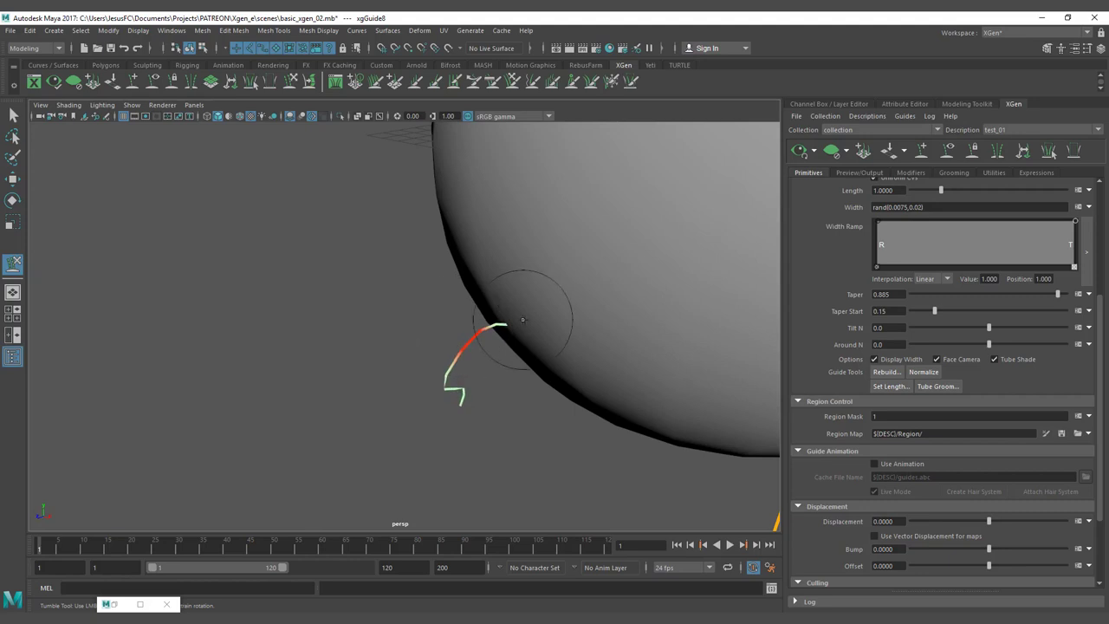
Step: Turn on Soft Select and reactivate the Sculpt Guides tool on the kinked guide
key("w")
left_click(530, 348)
left_click(465, 364)
key("b")
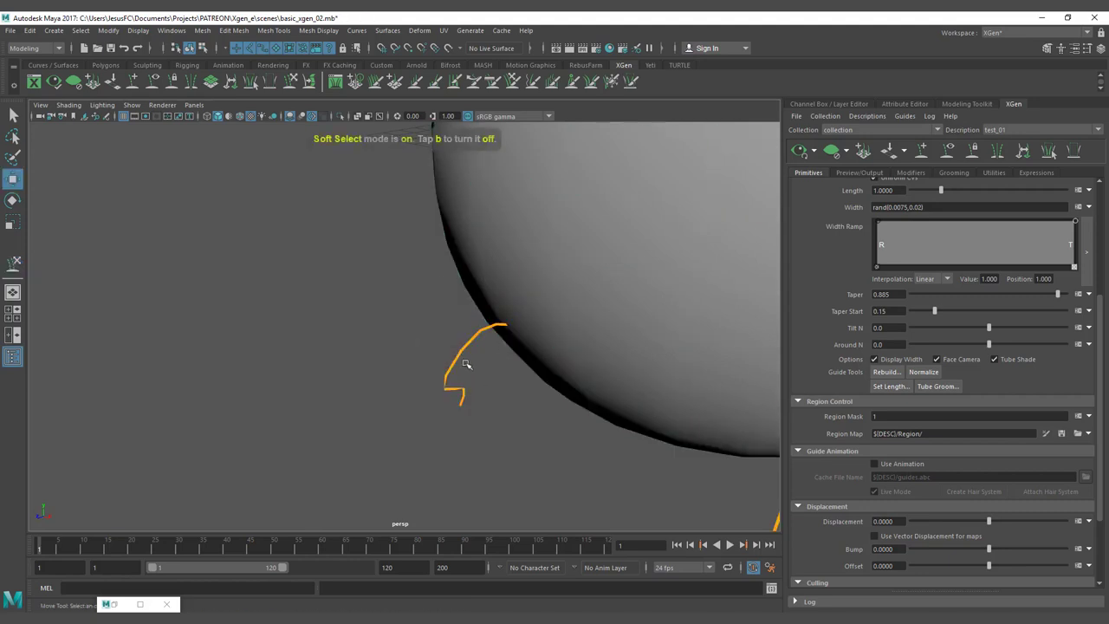
left_click(292, 80)
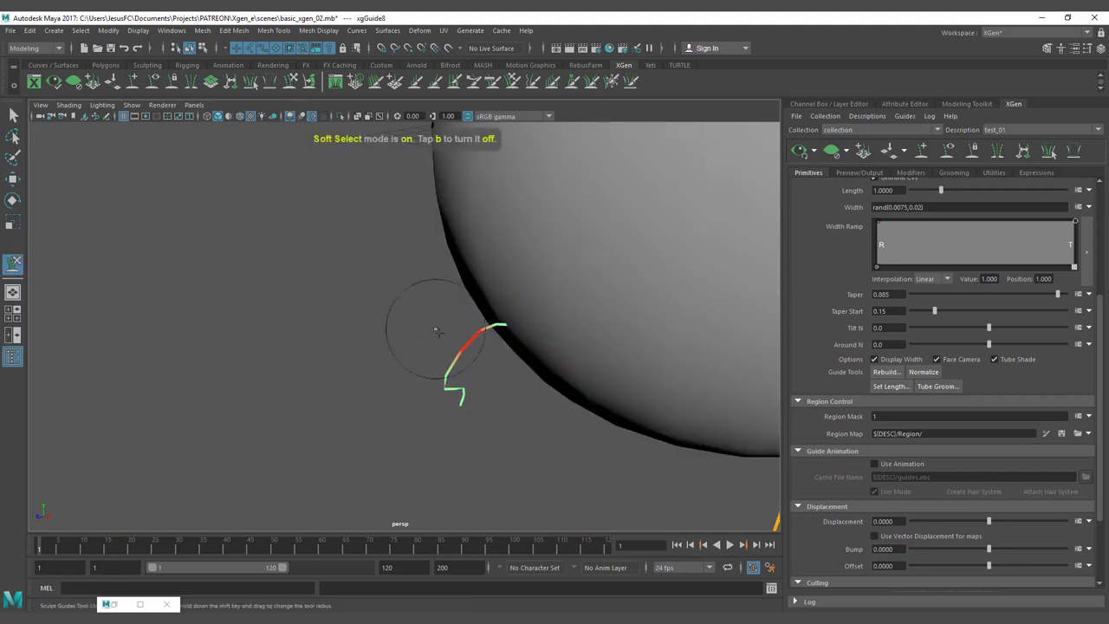
Step: Activate the Move tool on the kinked guide at the sphere's edge
key("q")
key("w")
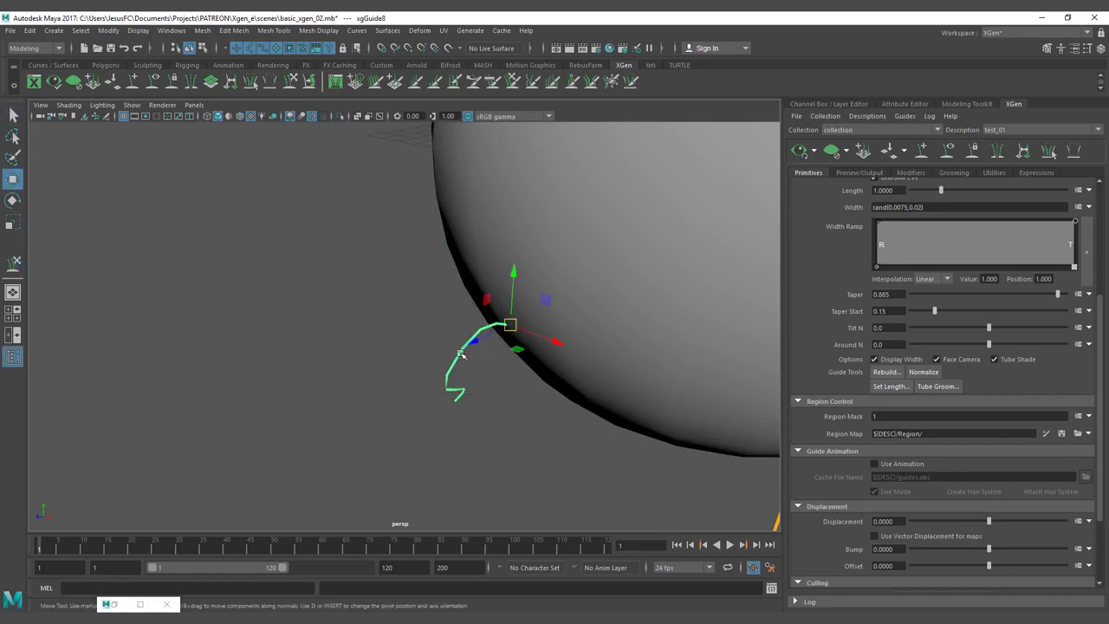
left_click(444, 364)
left_click(459, 357)
middle_click_drag(484, 362, 437, 358, "alt")
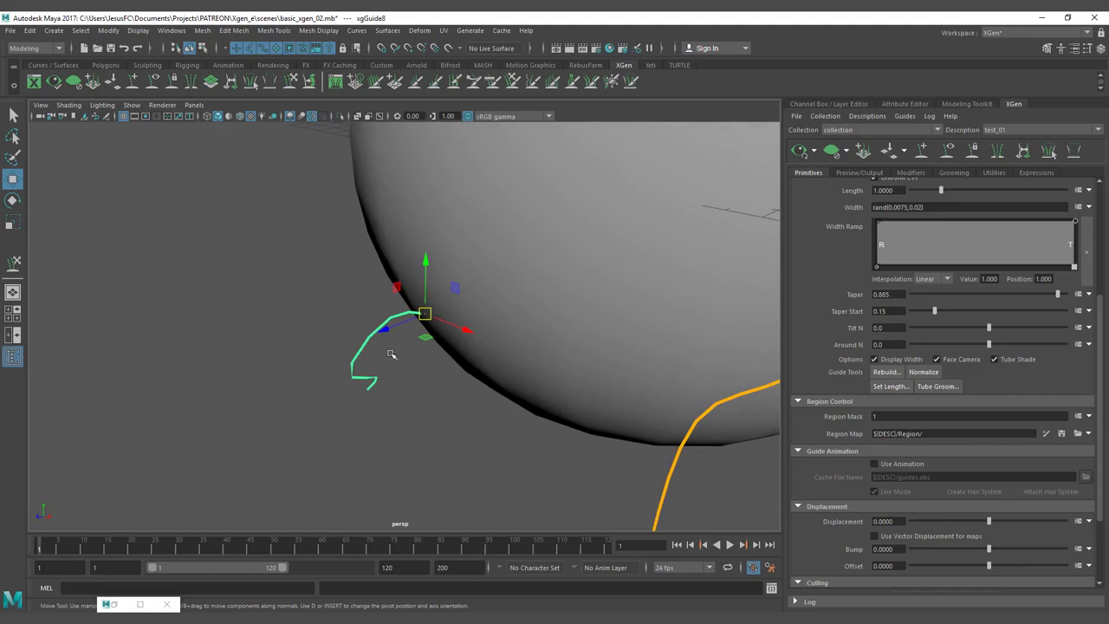
left_click_drag(364, 358, 384, 342, "alt")
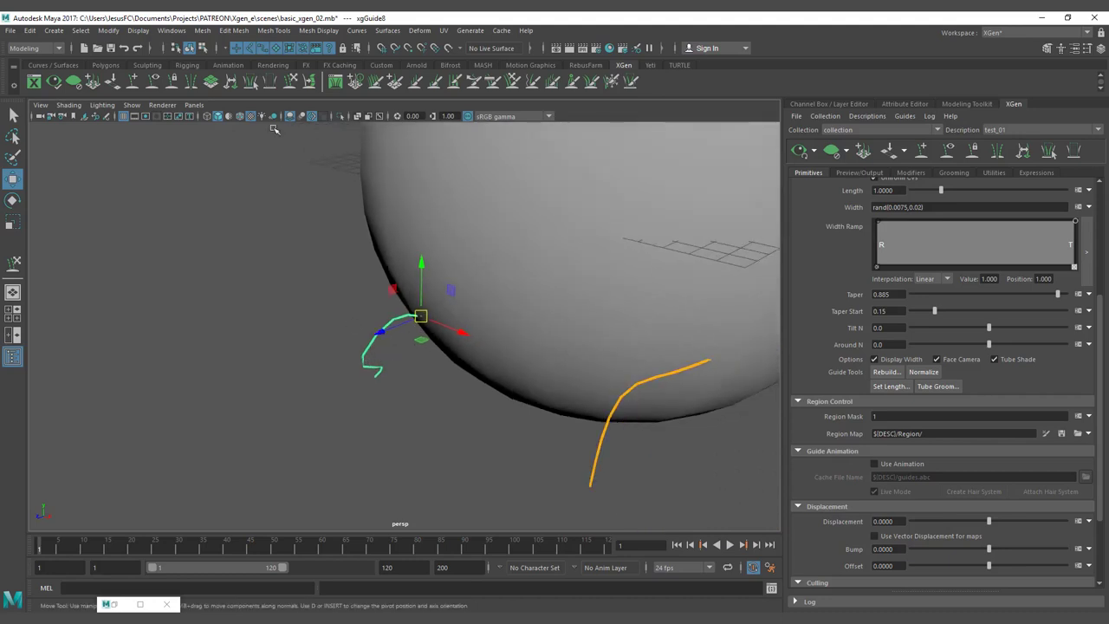
Step: Reactivate the Sculpt Guides tool and sculpt the kinked guide into a long, open hook curling back toward its root
left_click(293, 81)
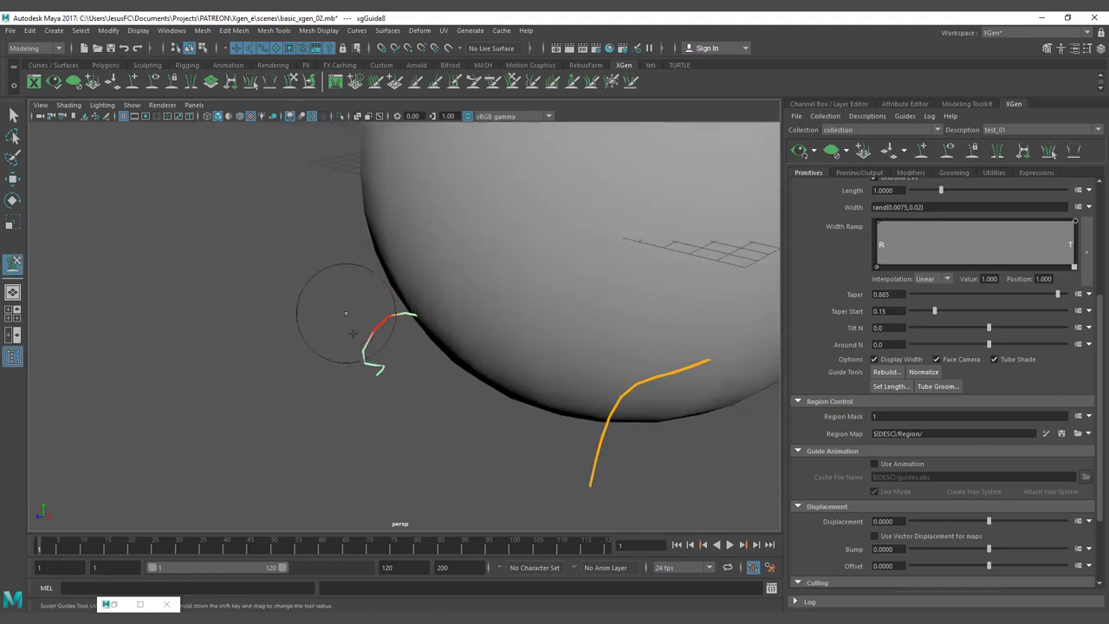
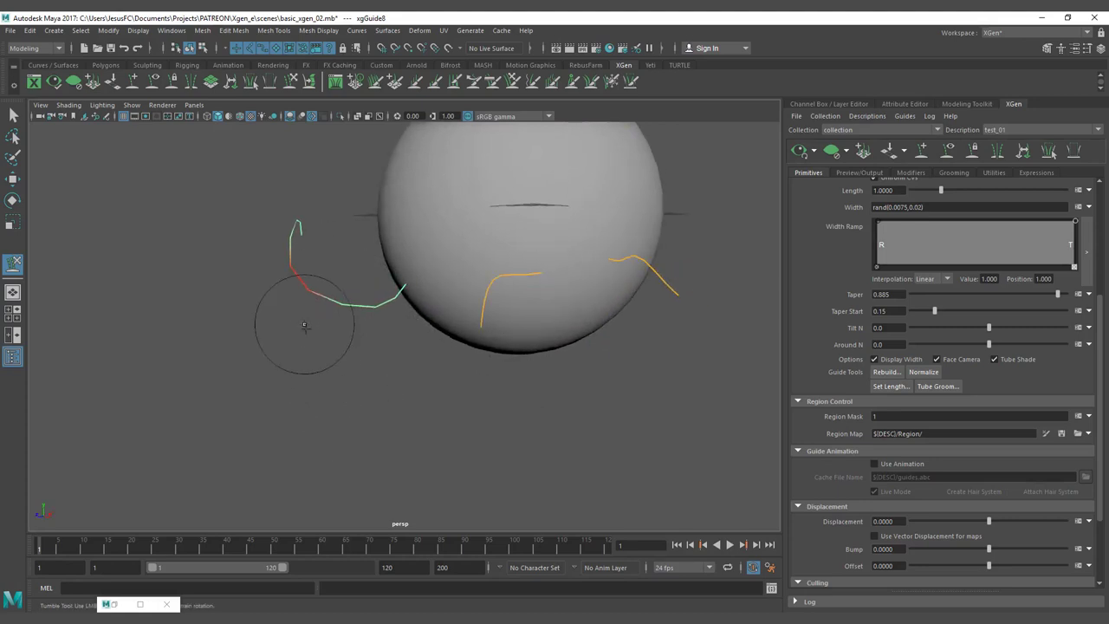
left_click_drag(304, 329, 413, 312, "alt")
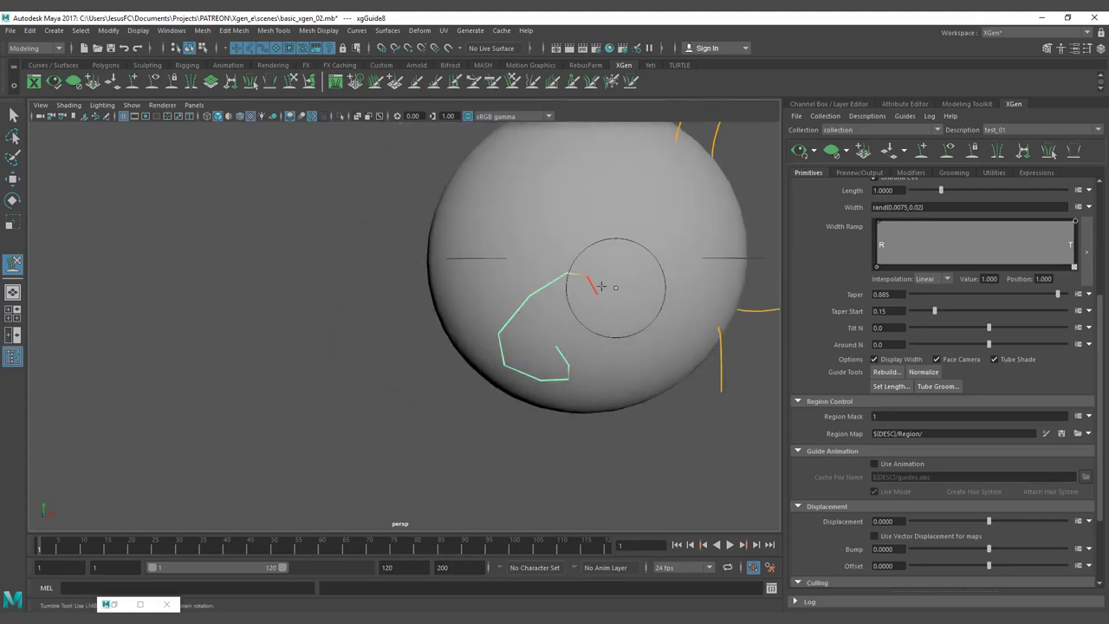
middle_click_drag(564, 372, 474, 373, "alt")
left_click_drag(474, 373, 518, 371, "alt")
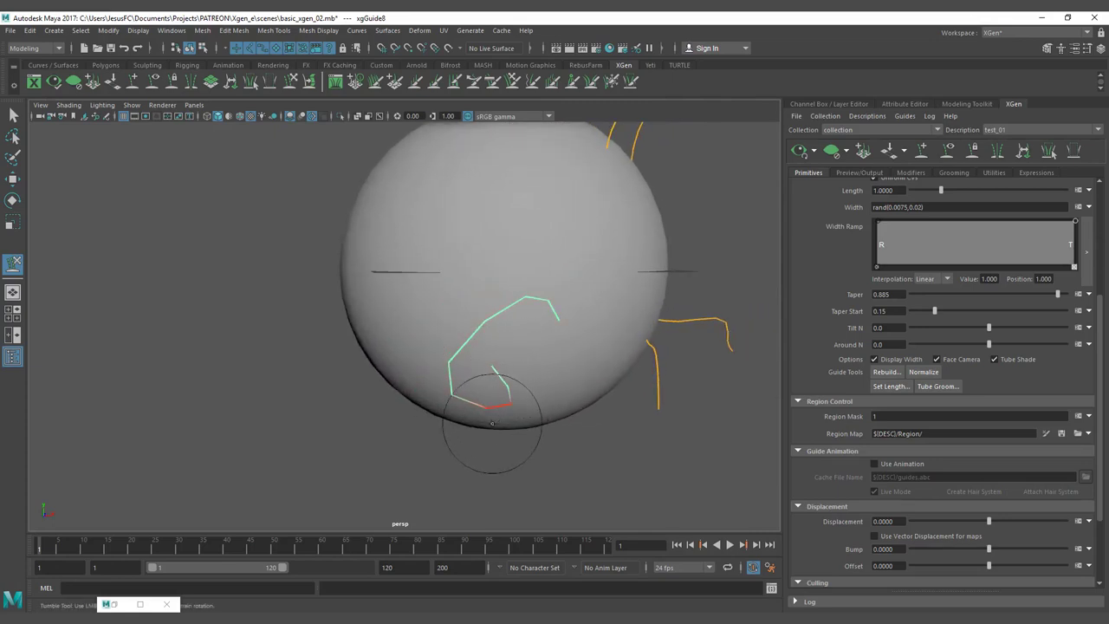
left_click_drag(551, 419, 541, 417, "alt")
Step: Rebuild the selected hook-shaped guide with a higher CV count
left_click(885, 372)
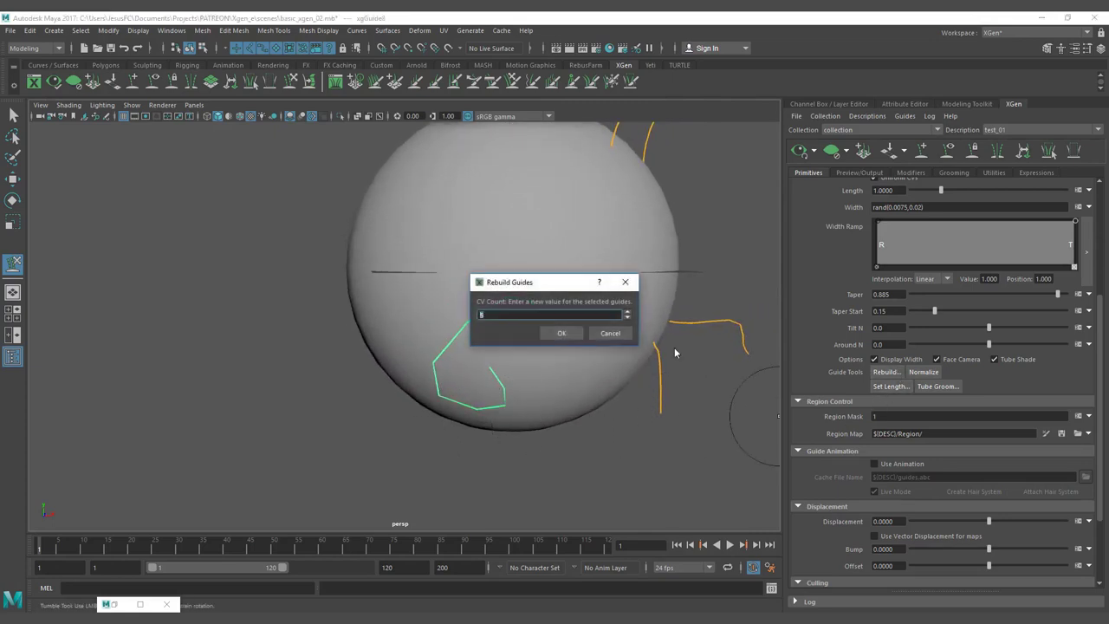
left_click_drag(534, 287, 544, 218)
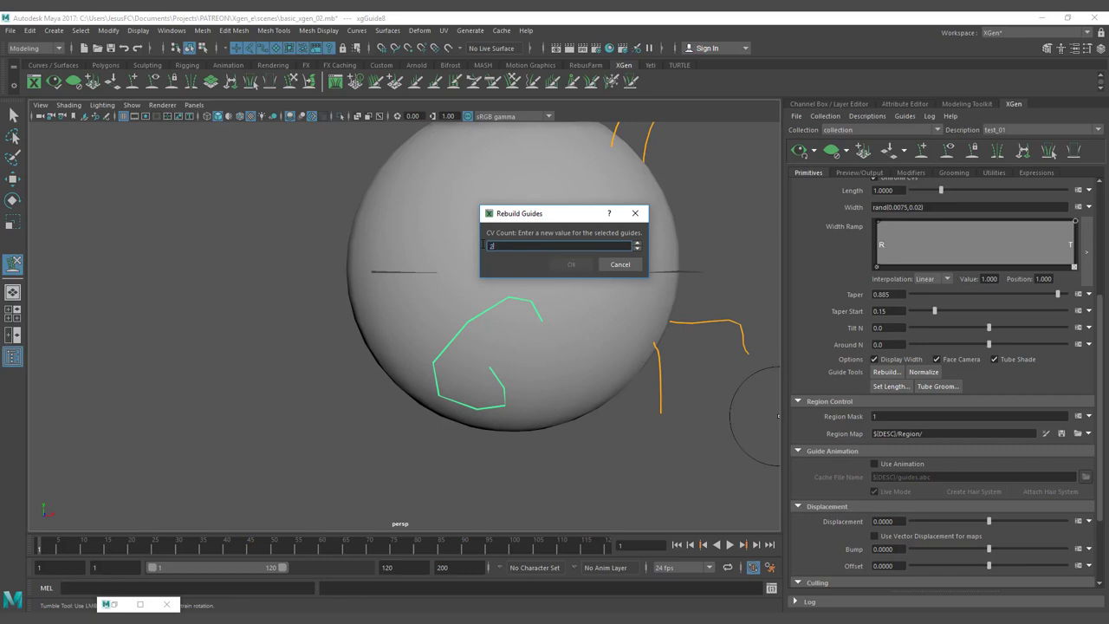
left_click(570, 264)
Step: Sculpt the rebuilt guide's middle upward and outward into a smooth rounded hook
left_click_drag(563, 272, 507, 371, "alt")
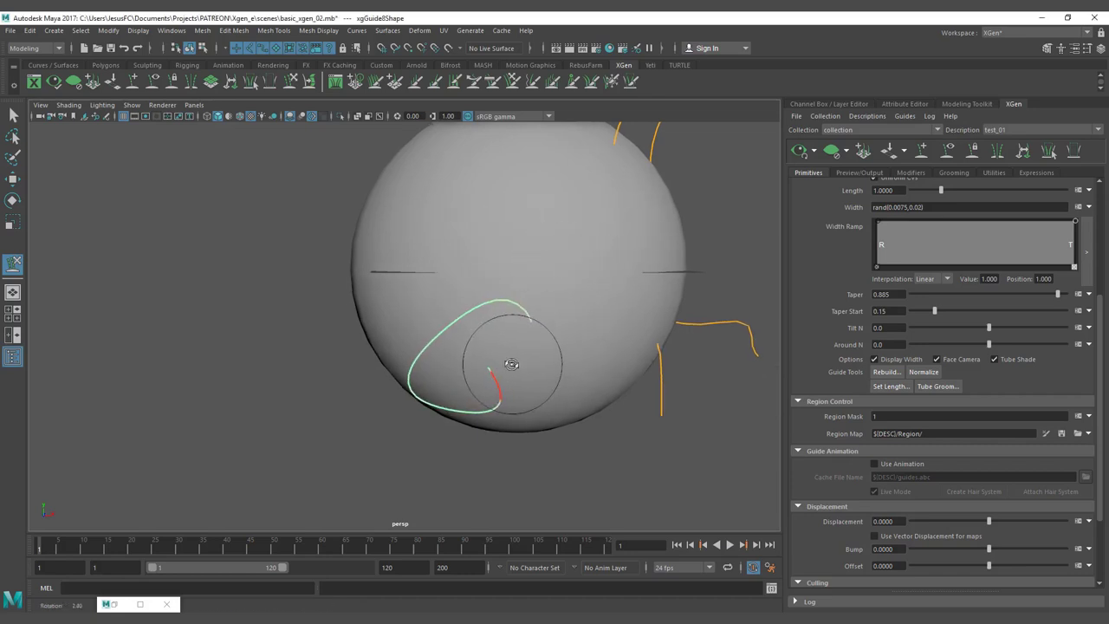
left_click_drag(425, 340, 390, 282)
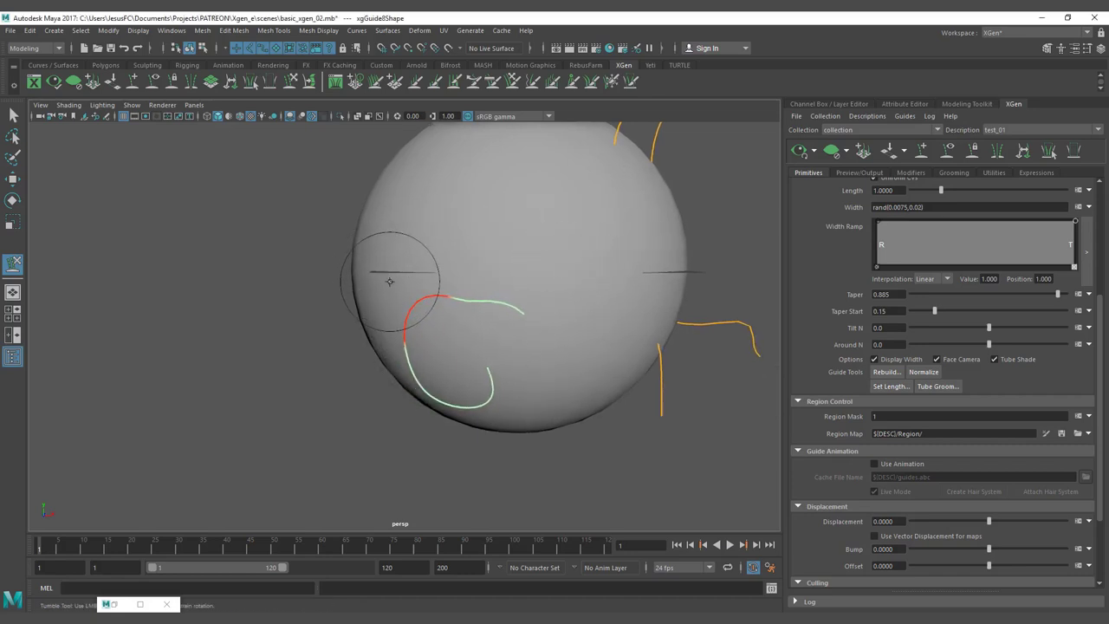
mouse_move(458, 298)
left_mouse_down()
mouse_move(470, 267)
mouse_move(493, 255)
mouse_move(564, 314)
mouse_move(586, 359)
mouse_move(593, 422)
mouse_move(483, 335)
mouse_move(545, 268)
mouse_move(508, 326)
mouse_move(457, 283)
mouse_move(455, 382)
mouse_move(416, 343)
mouse_move(383, 348)
mouse_move(445, 303)
mouse_move(508, 292)
mouse_move(445, 304)
mouse_move(459, 290)
left_mouse_up()
Step: Rebuild the hooked guide with a CV count of 50 and sculpt it into a nearly closed ring with a smaller brush
left_click(887, 372)
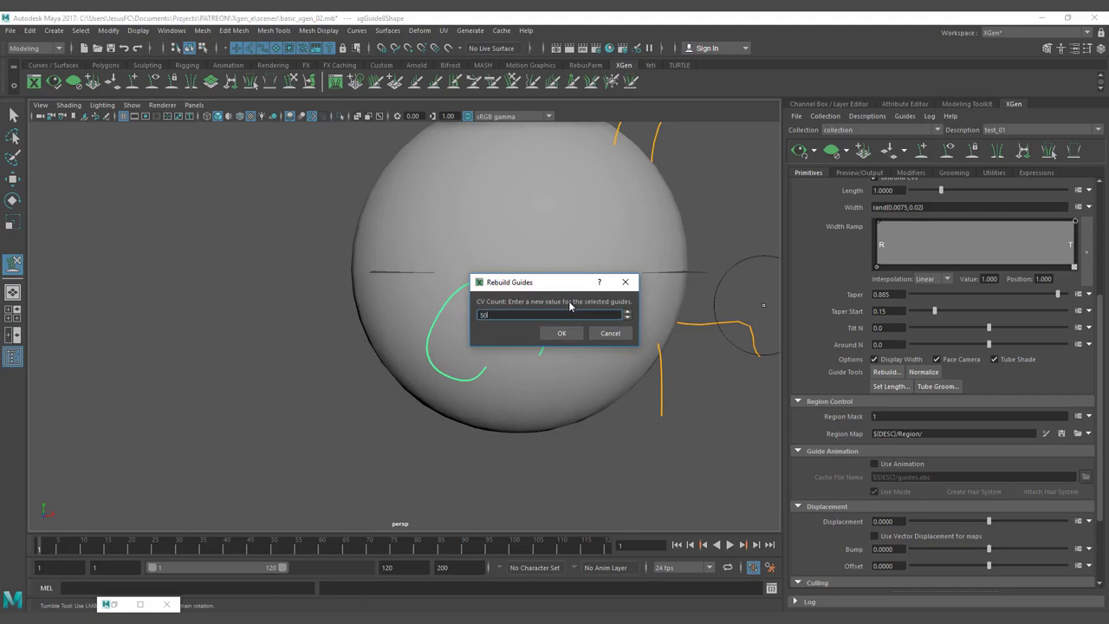
left_click(561, 333)
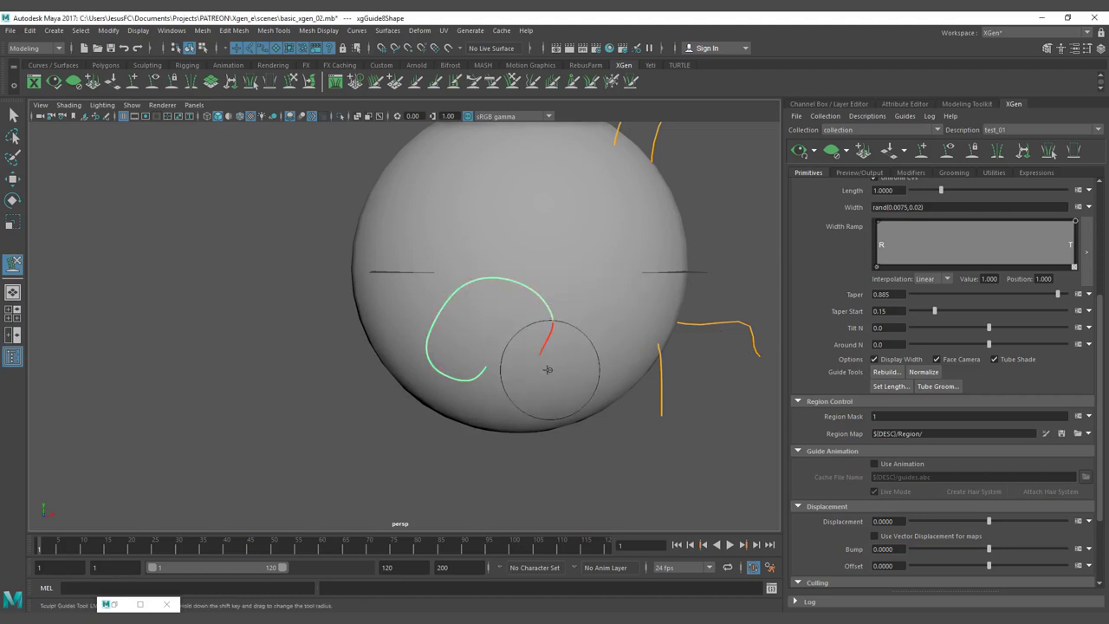
left_click_drag(535, 278, 512, 225)
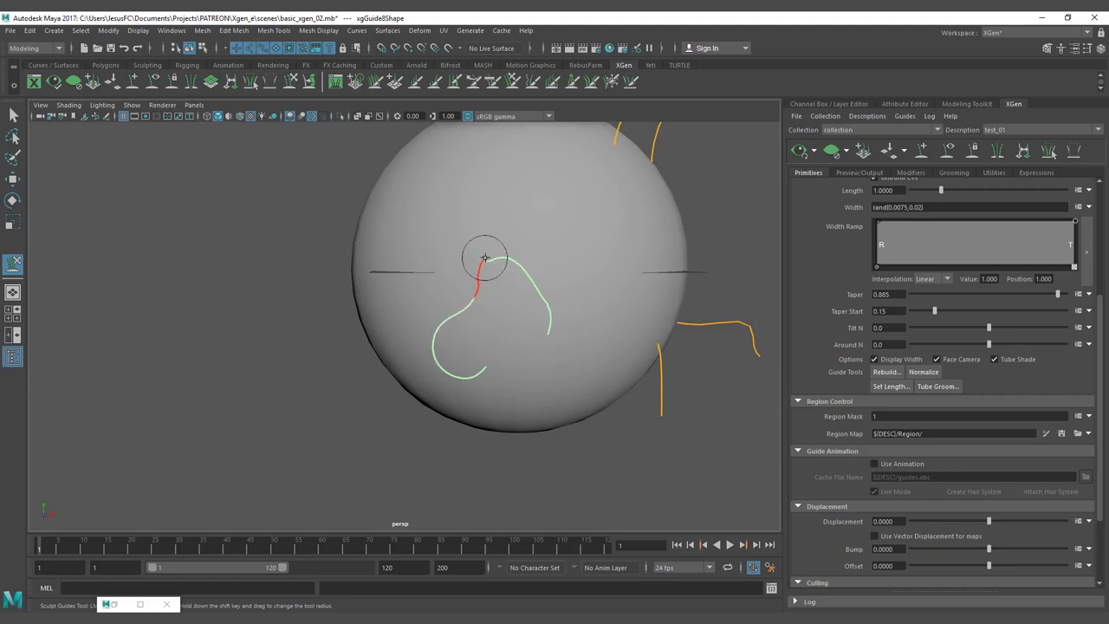
mouse_move(521, 268)
left_mouse_down()
mouse_move(581, 274)
mouse_move(559, 384)
mouse_move(525, 473)
mouse_move(512, 466)
left_mouse_up()
left_click_drag(477, 324, 443, 261, "alt")
right_click_drag(457, 312, 510, 314, "alt")
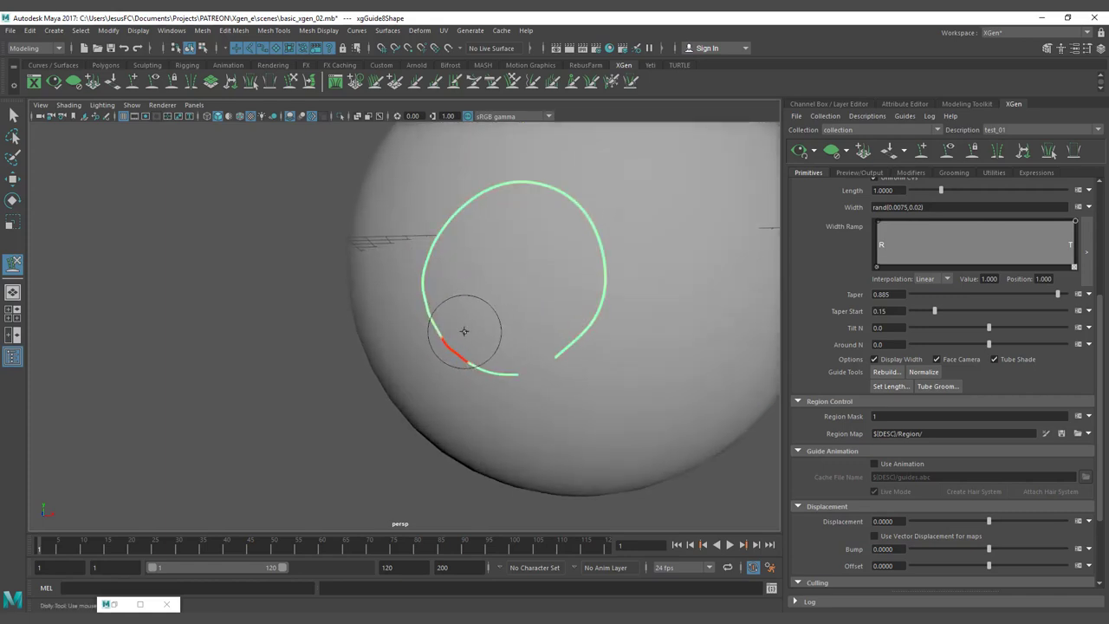
Step: Refine the ring's curve near its end and pull the guide's tip around across itself to form a curl
scroll(444, 339, "up", 3)
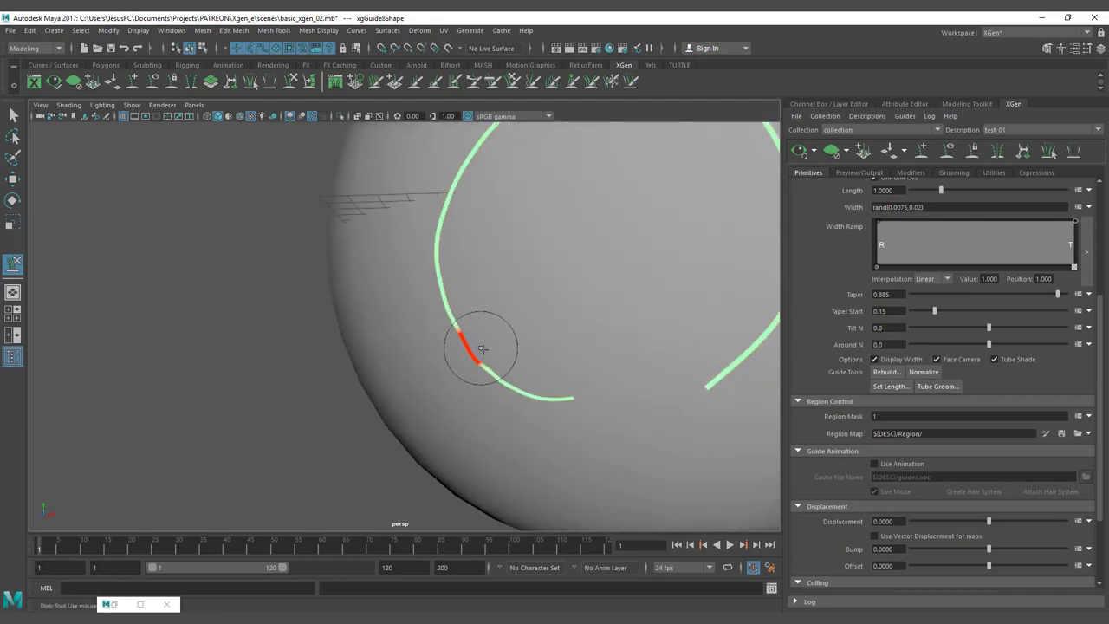
scroll(471, 350, "down", 3)
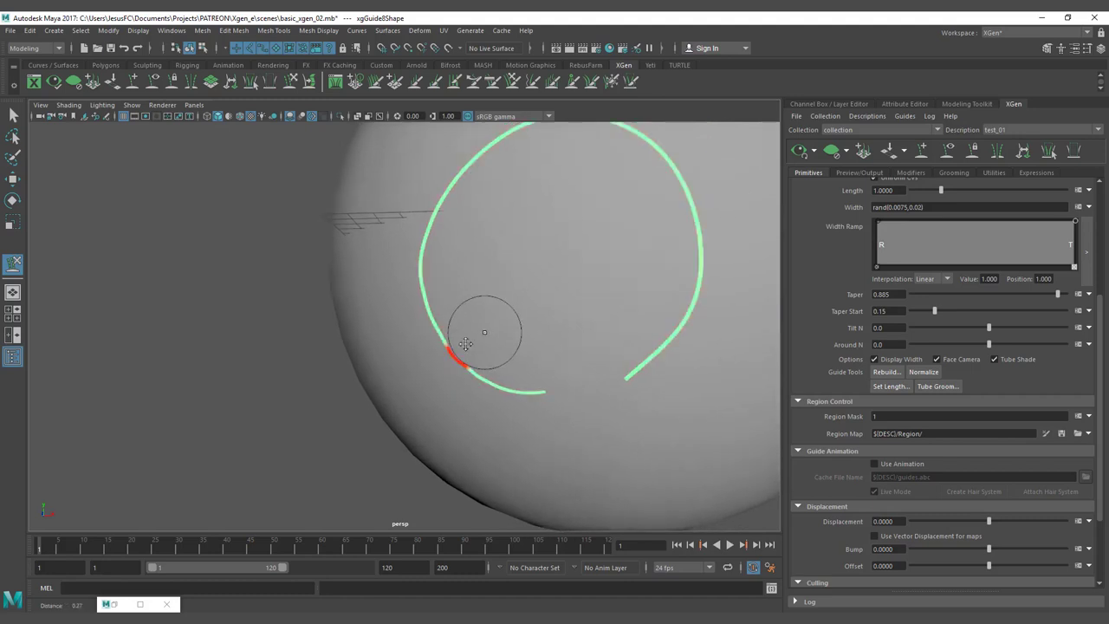
middle_click_drag(466, 344, 415, 316, "alt")
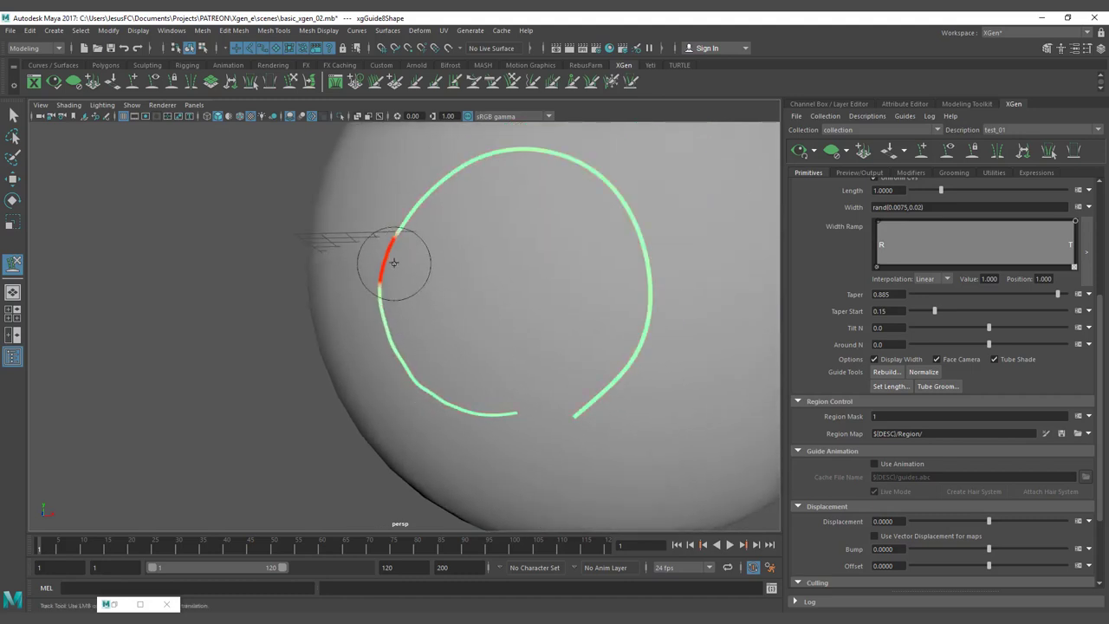
left_click_drag(396, 255, 555, 433, "alt")
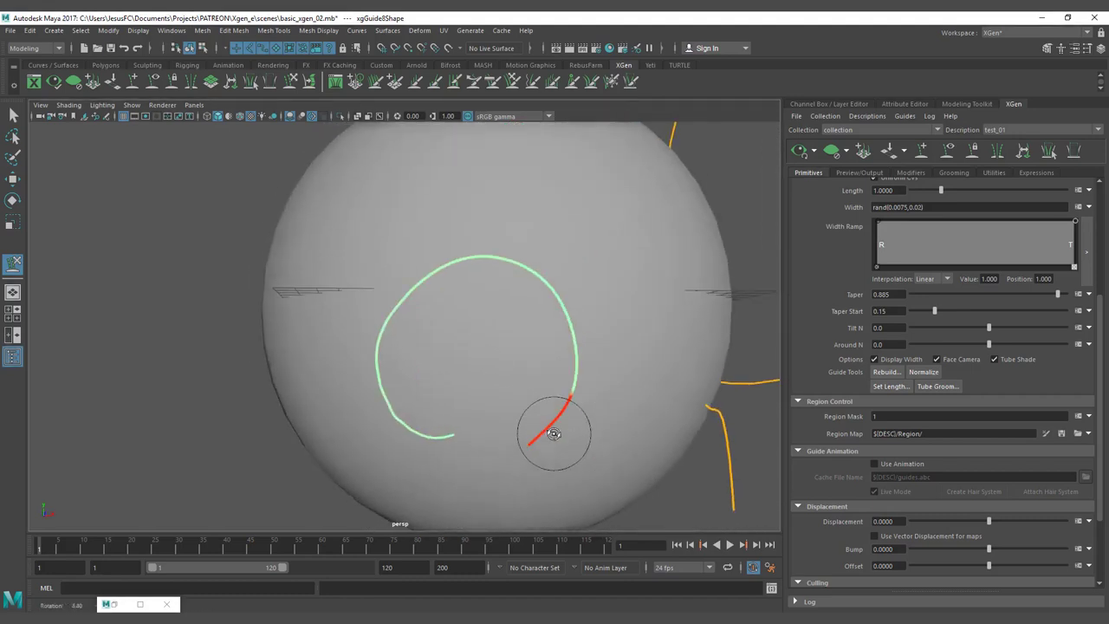
right_click_drag(521, 424, 493, 418, "alt")
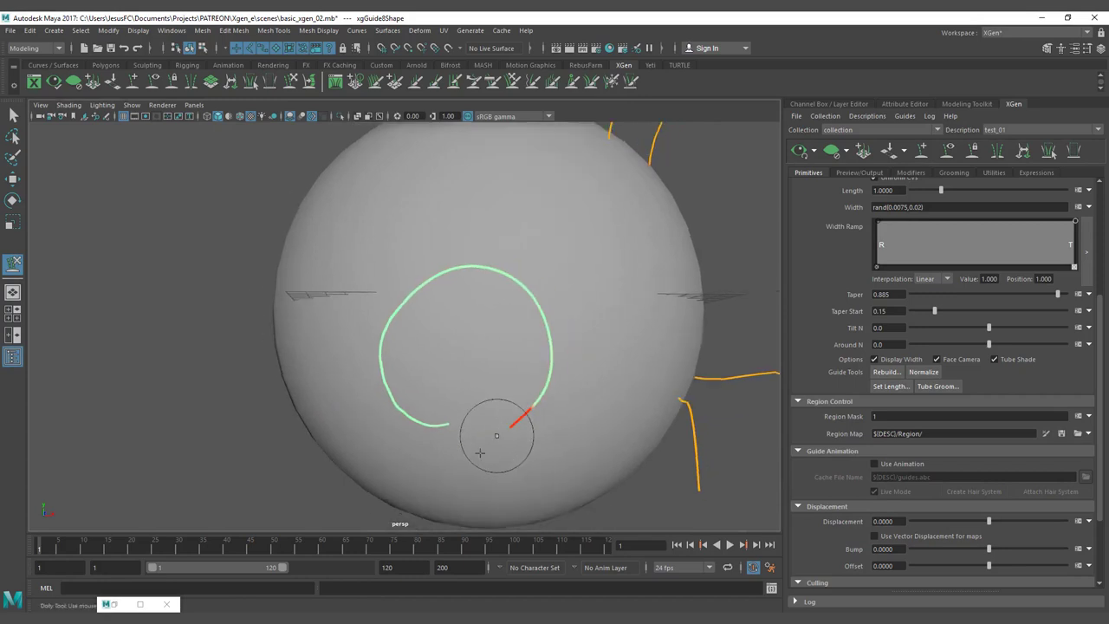
mouse_move(497, 436)
left_mouse_down()
mouse_move(300, 452)
mouse_move(213, 340)
mouse_move(223, 254)
left_mouse_up()
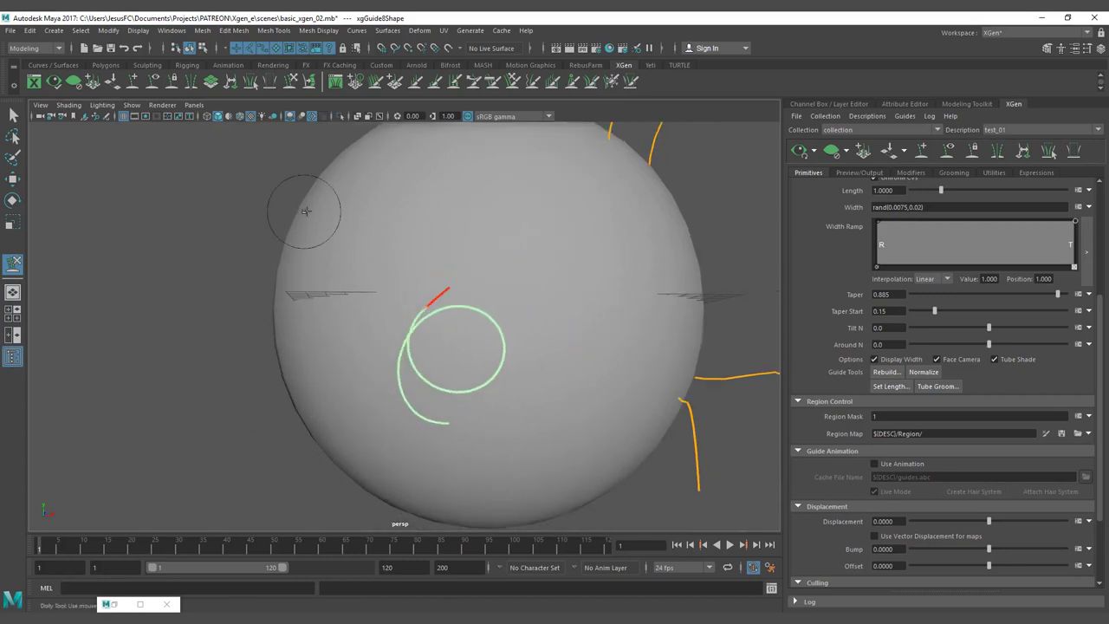
Step: Open the tool settings of the Sculpt Guides tool beside the curled guide
mouse_move(371, 277)
left_mouse_down("alt")
mouse_move(545, 350)
mouse_move(540, 338)
mouse_move(564, 371)
mouse_move(523, 401)
mouse_move(439, 387)
mouse_move(327, 398)
left_mouse_up("alt")
middle_click_drag(327, 398, 378, 369, "alt")
scroll(375, 371, "up", 2)
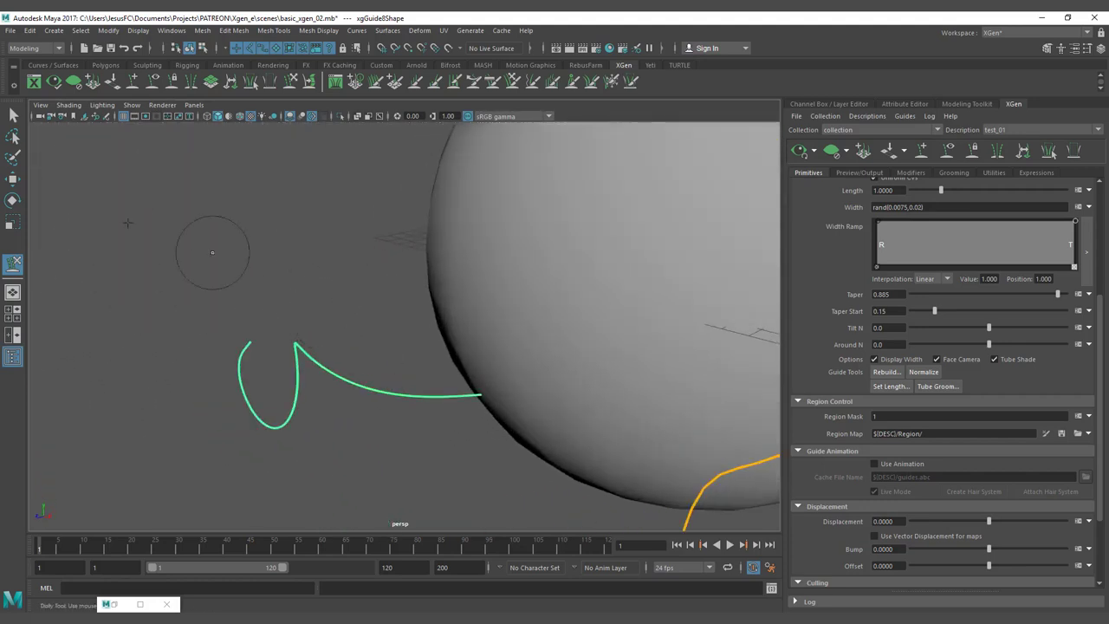
double_click(18, 270)
left_click(118, 602)
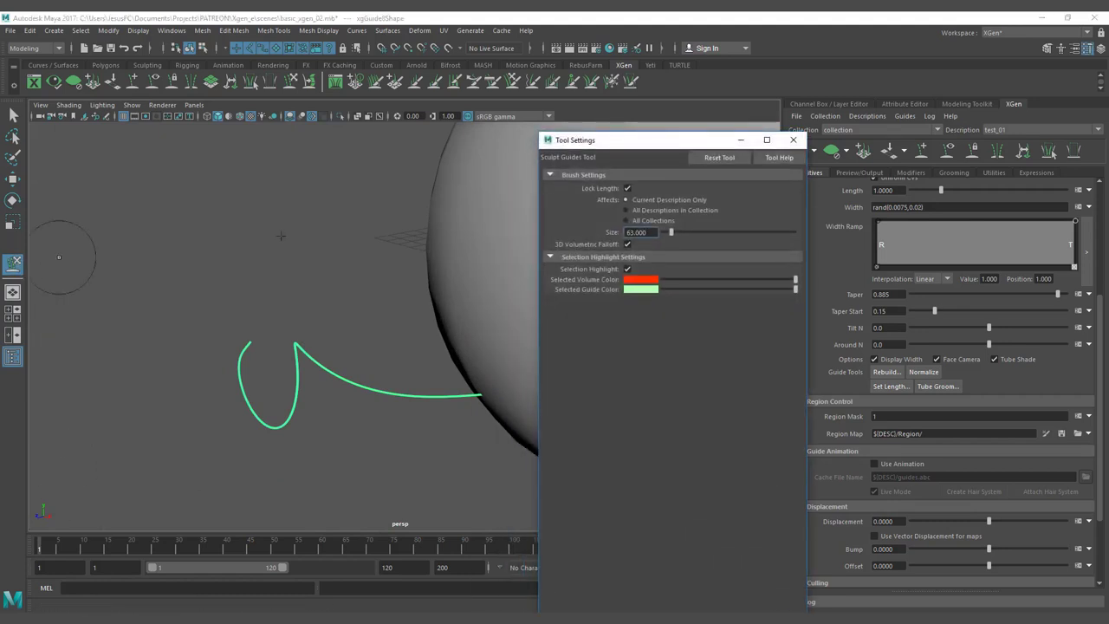
mouse_move(609, 147)
left_mouse_down()
mouse_move(103, 139)
mouse_move(600, 145)
left_mouse_up()
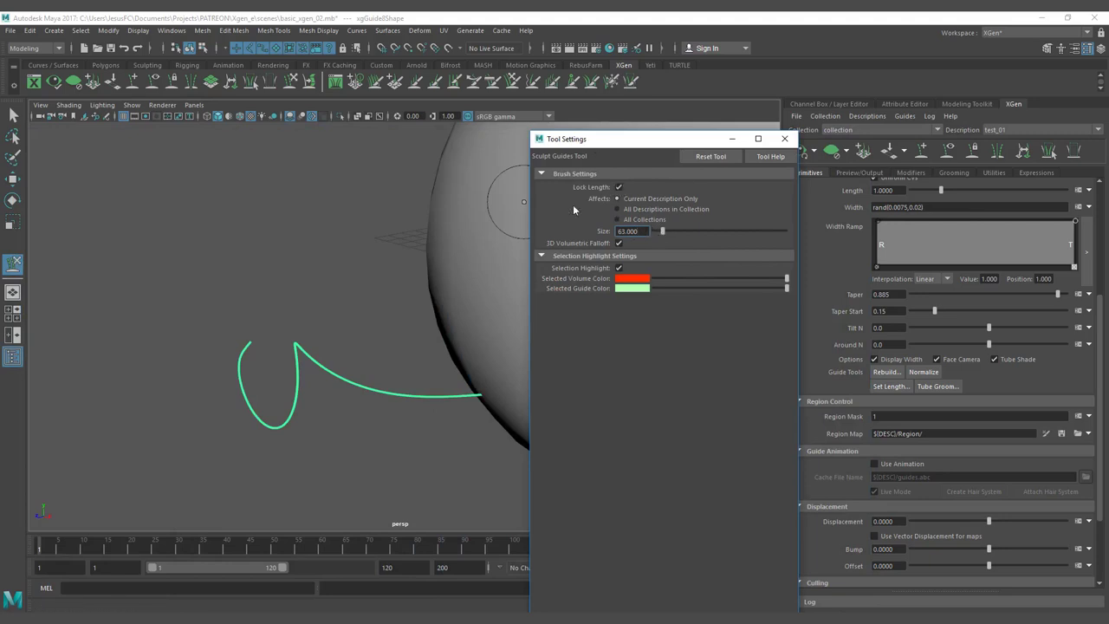
Step: Deselect the curled guide and reactivate the Sculpt Guides tool with no guide selected
left_click_drag(366, 247, 211, 335, "alt")
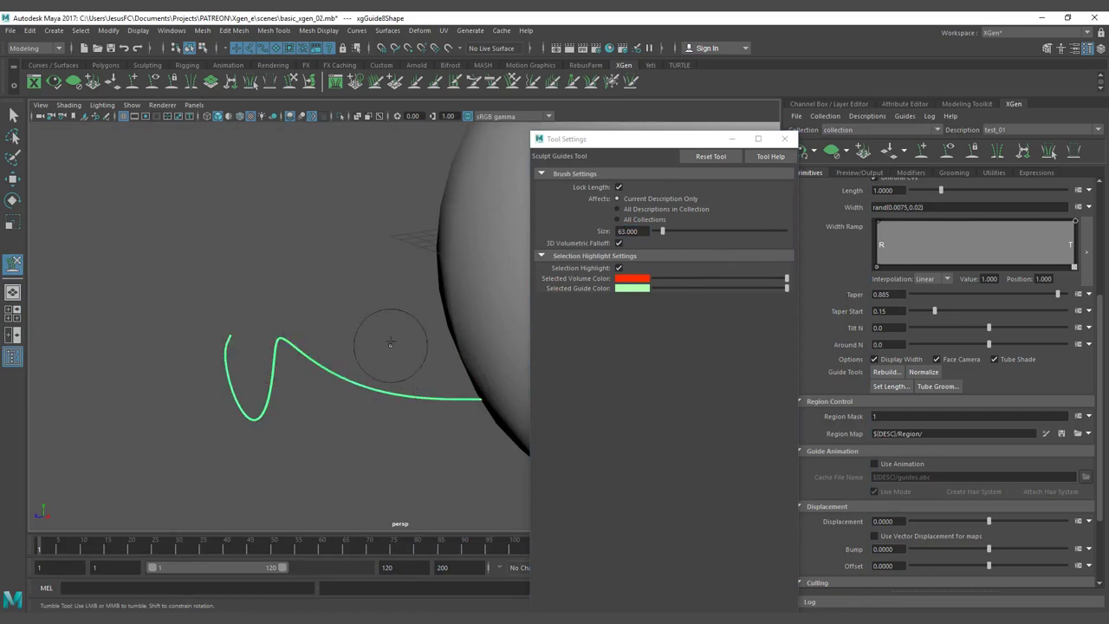
mouse_move(383, 334)
right_mouse_down("alt")
mouse_move(240, 272)
mouse_move(340, 317)
right_mouse_up("alt")
left_click_drag(340, 317, 321, 334, "alt")
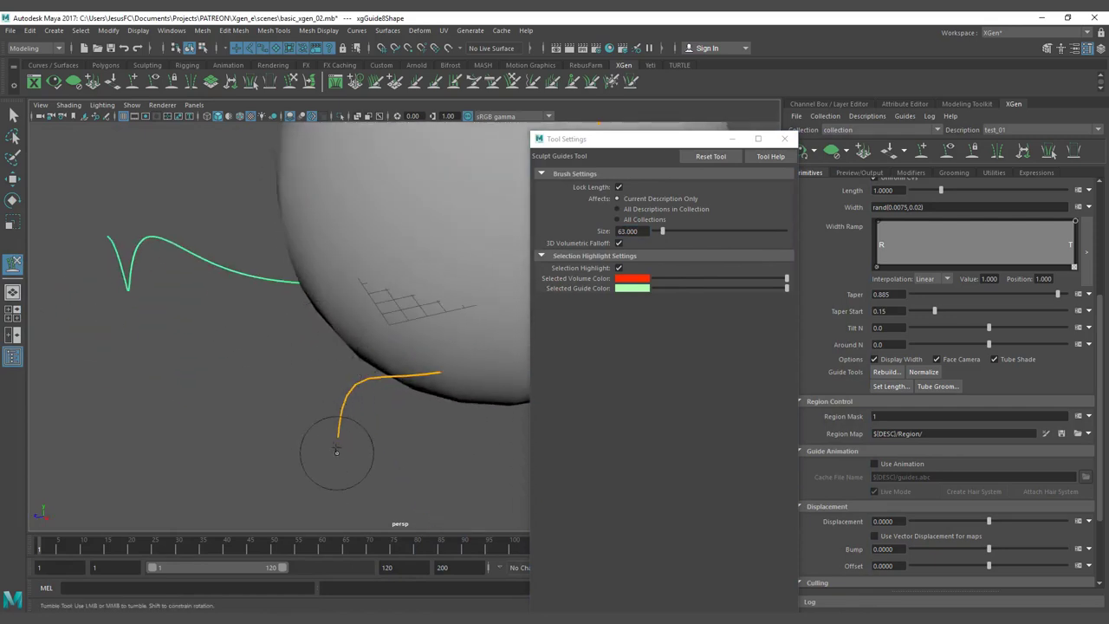
key("q")
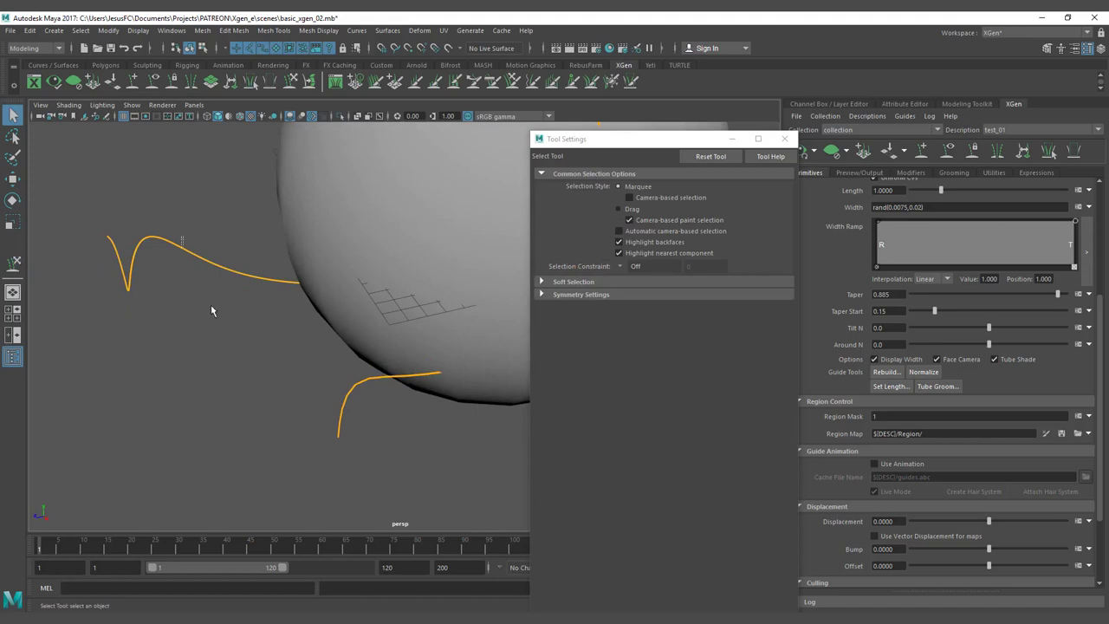
left_click(292, 80)
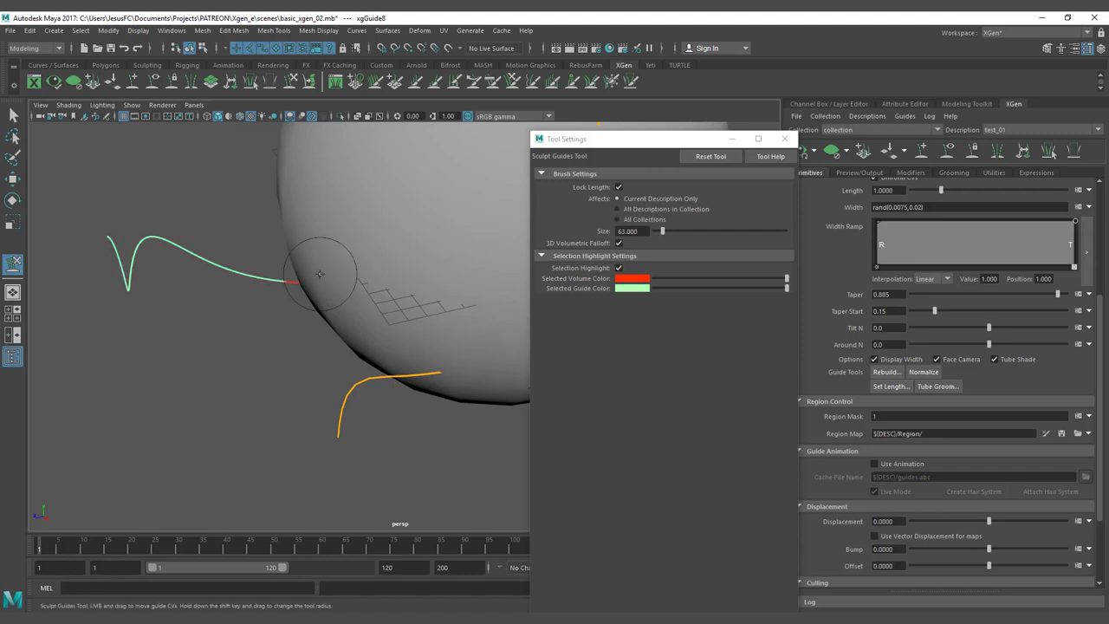
key("q")
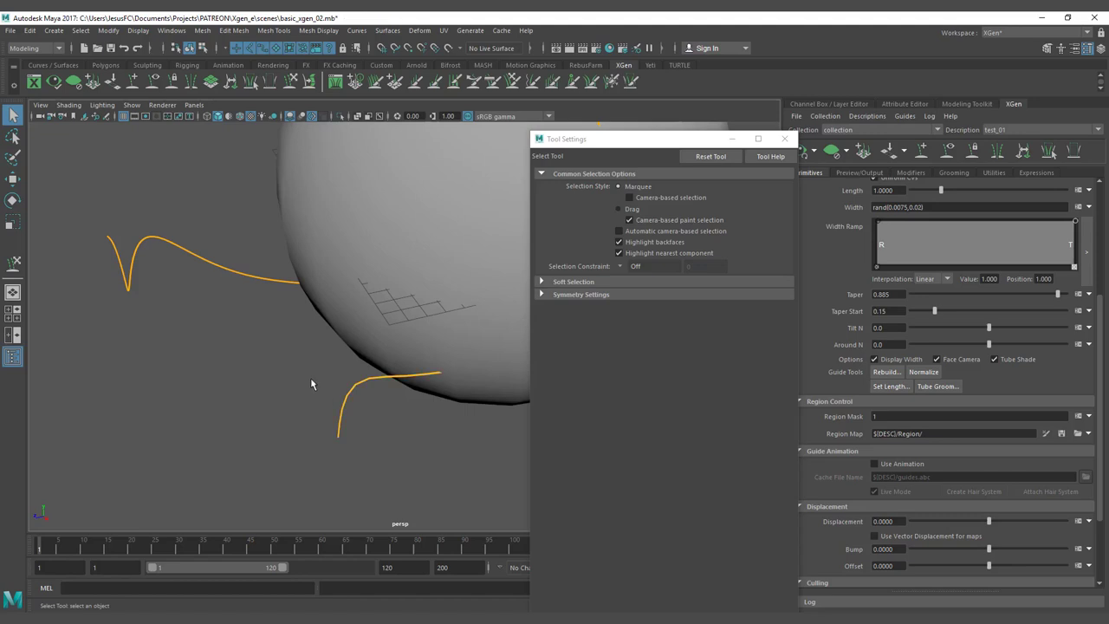
left_click(293, 83)
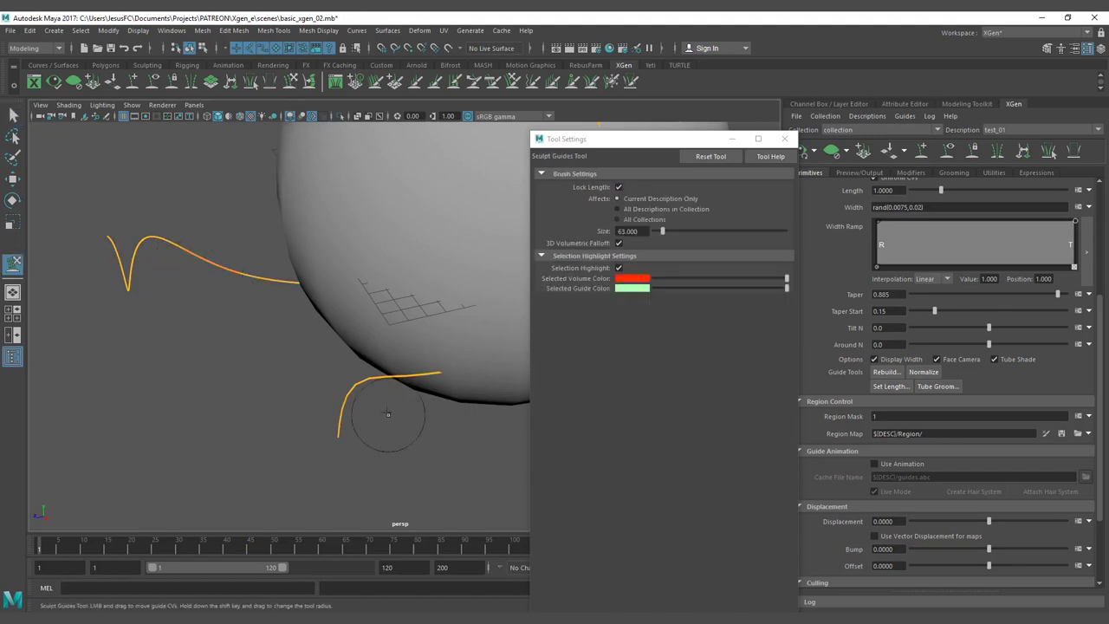
Step: With Lock Length on, pull the bent guide beneath the curled one straight out from the sphere
mouse_move(370, 408)
left_mouse_down("alt")
mouse_move(355, 468)
mouse_move(224, 393)
mouse_move(222, 508)
mouse_move(37, 481)
left_mouse_up("alt")
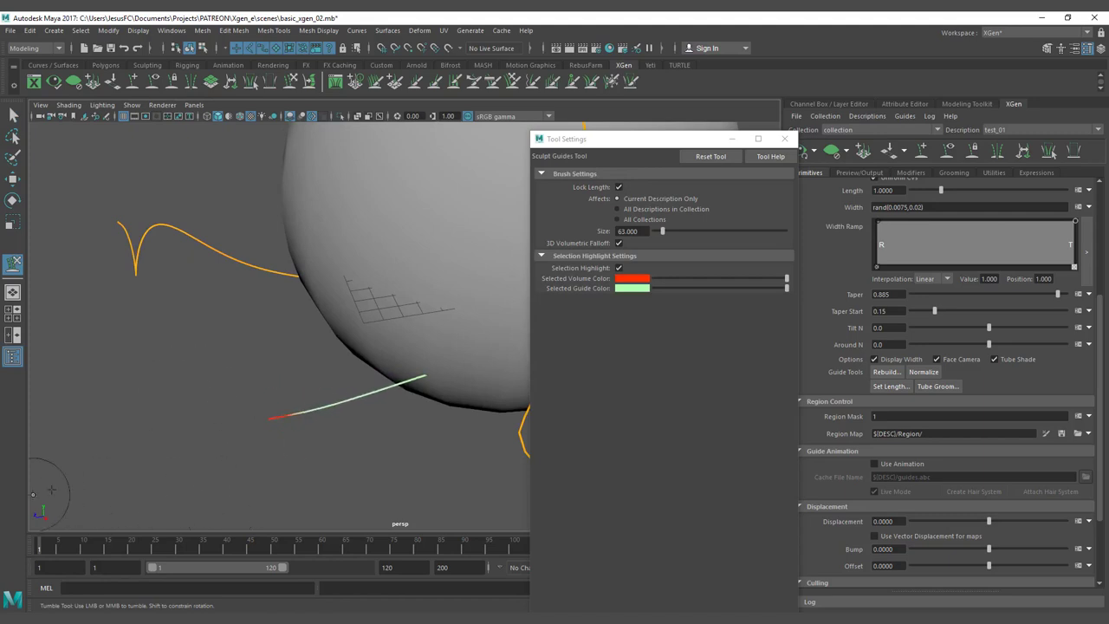
left_click_drag(265, 423, 175, 458)
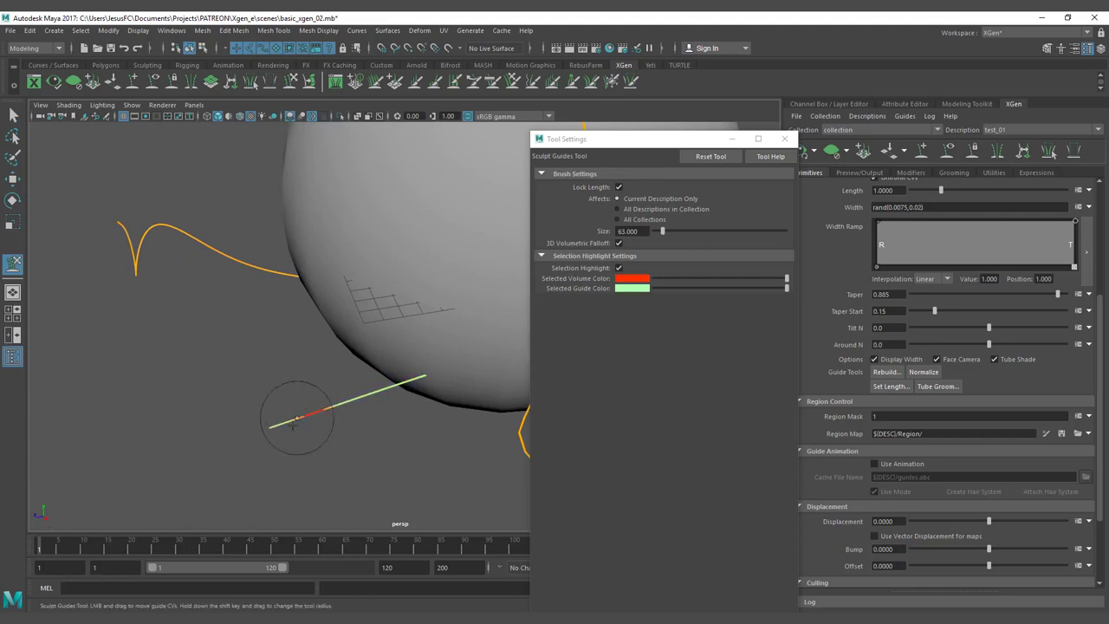
mouse_move(297, 396)
left_mouse_down()
mouse_move(359, 408)
mouse_move(354, 464)
mouse_move(367, 435)
mouse_move(265, 444)
mouse_move(282, 440)
mouse_move(274, 434)
mouse_move(263, 459)
left_mouse_up()
mouse_move(263, 466)
left_mouse_down("alt")
mouse_move(277, 464)
mouse_move(171, 443)
mouse_move(114, 453)
mouse_move(160, 442)
left_mouse_up("alt")
Step: Turn off Lock Length, stretch the straightened guide outward and raise a kink near its root
left_click(619, 188)
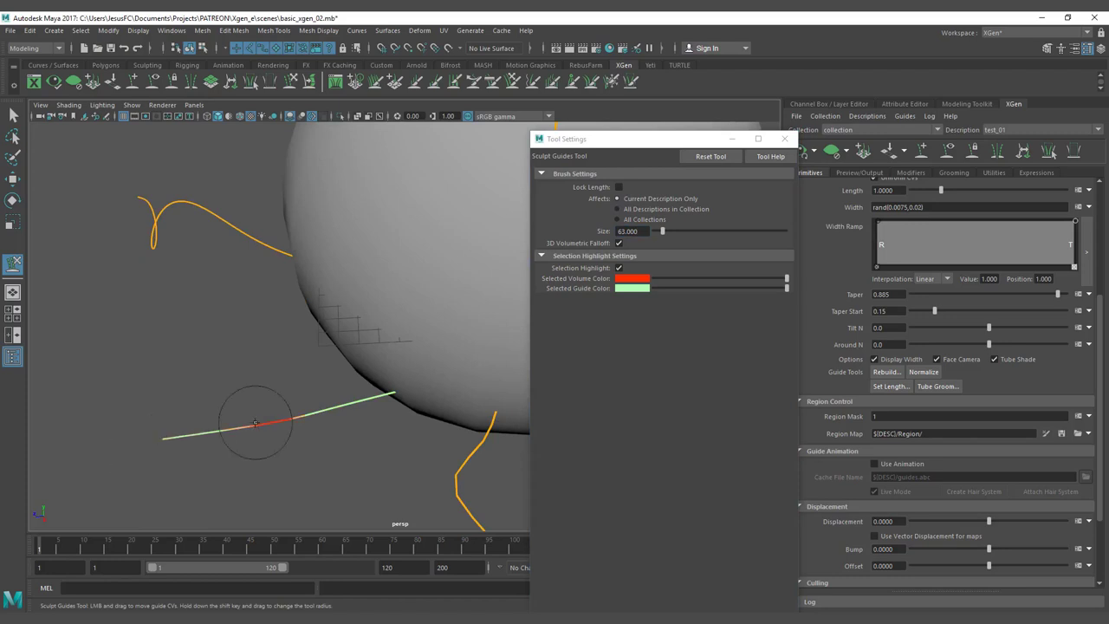
mouse_move(254, 422)
left_mouse_down()
mouse_move(243, 453)
mouse_move(222, 438)
mouse_move(24, 439)
left_mouse_up()
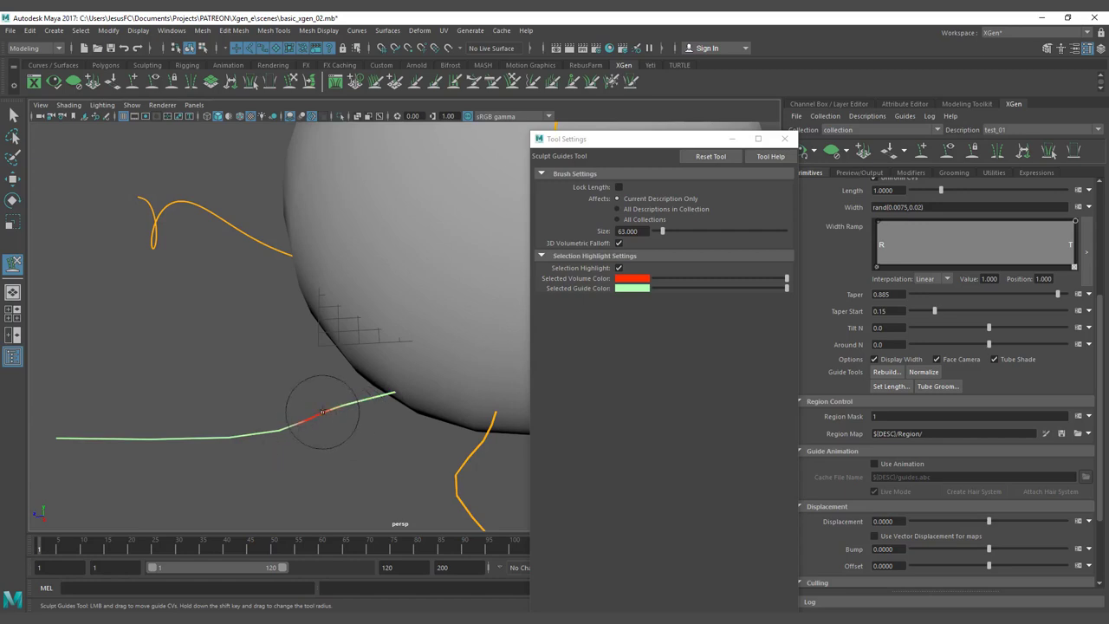
mouse_move(322, 411)
left_mouse_down()
mouse_move(310, 391)
mouse_move(307, 322)
mouse_move(317, 391)
left_mouse_up()
right_click_drag(317, 391, 260, 397, "alt")
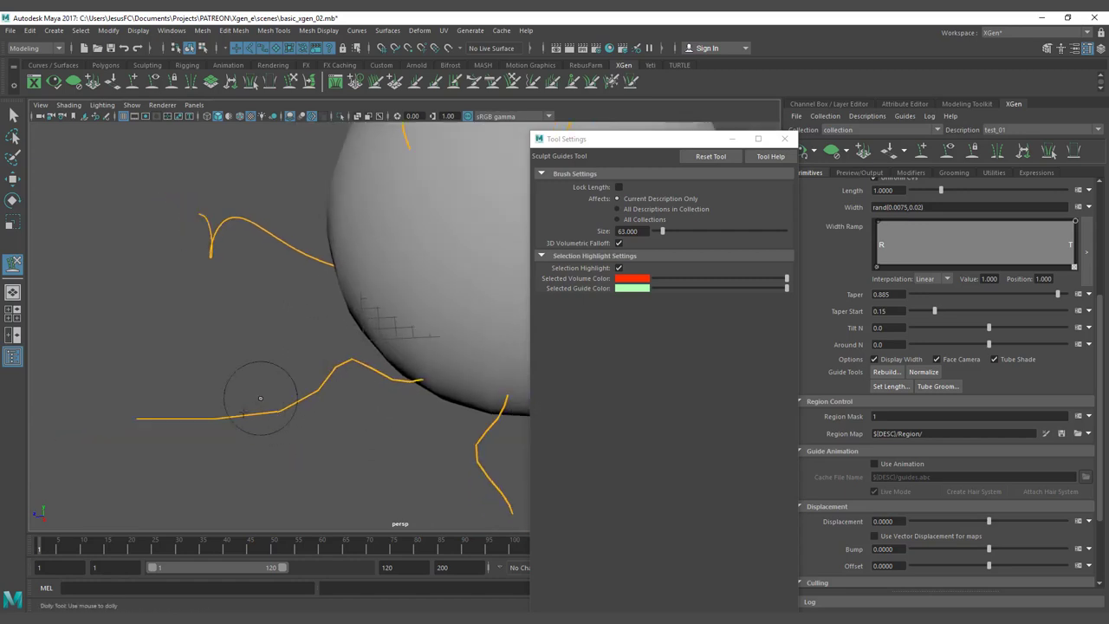
Step: Pull the stretched guide's tip up and away from the sphere and bend its middle into an angular curve
mouse_move(260, 398)
left_mouse_down()
mouse_move(31, 407)
mouse_move(112, 408)
mouse_move(80, 320)
left_mouse_up()
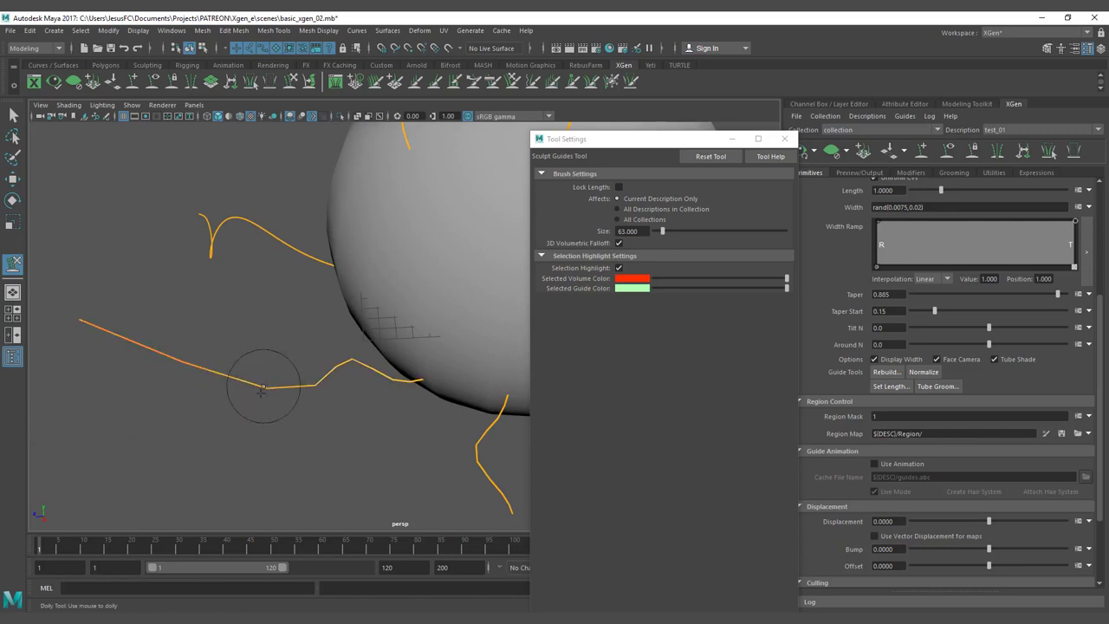
mouse_move(262, 389)
left_mouse_down("alt")
mouse_move(260, 405)
mouse_move(288, 430)
mouse_move(441, 413)
mouse_move(366, 356)
mouse_move(356, 470)
left_mouse_up("alt")
mouse_move(365, 351)
left_mouse_down()
mouse_move(371, 433)
mouse_move(371, 384)
mouse_move(333, 355)
mouse_move(436, 435)
mouse_move(314, 383)
mouse_move(388, 275)
mouse_move(297, 292)
mouse_move(327, 278)
mouse_move(317, 289)
left_mouse_up()
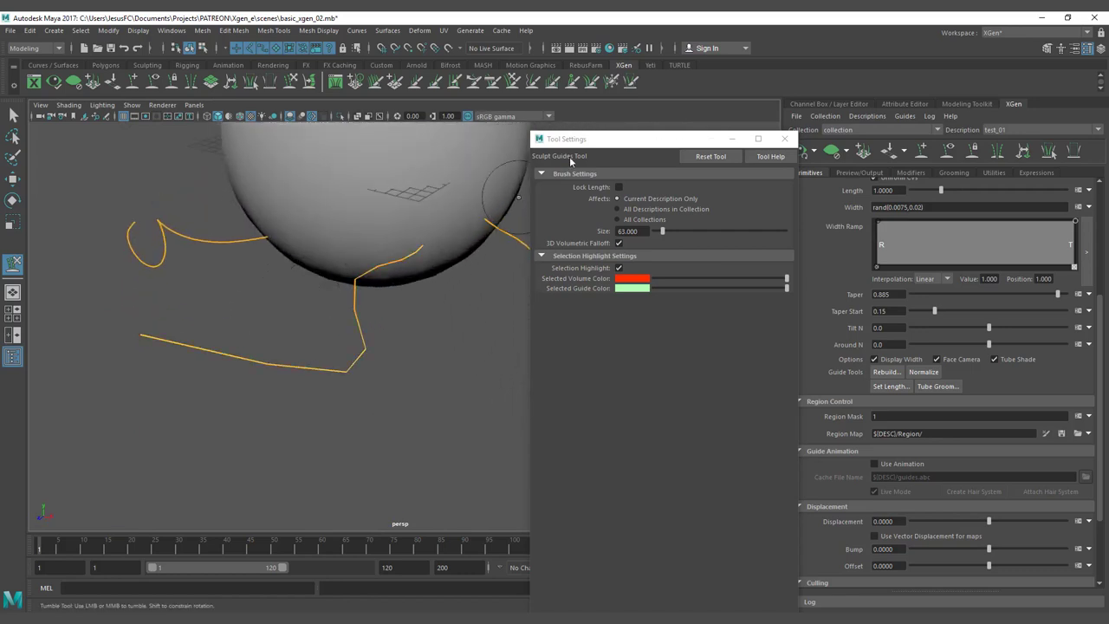
left_click_drag(320, 368, 347, 344, "alt")
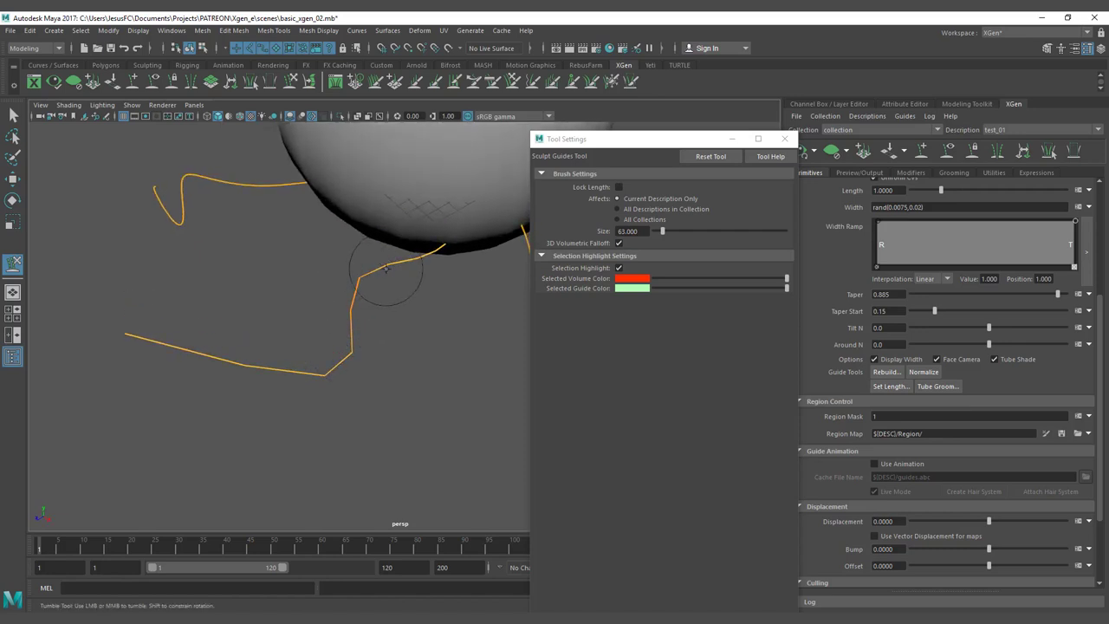
Step: Shift the angular guide's upper bend away from the sphere and adjust its lower section with the sculpt brush
mouse_move(372, 280)
left_mouse_down()
mouse_move(355, 287)
mouse_move(315, 270)
left_mouse_up()
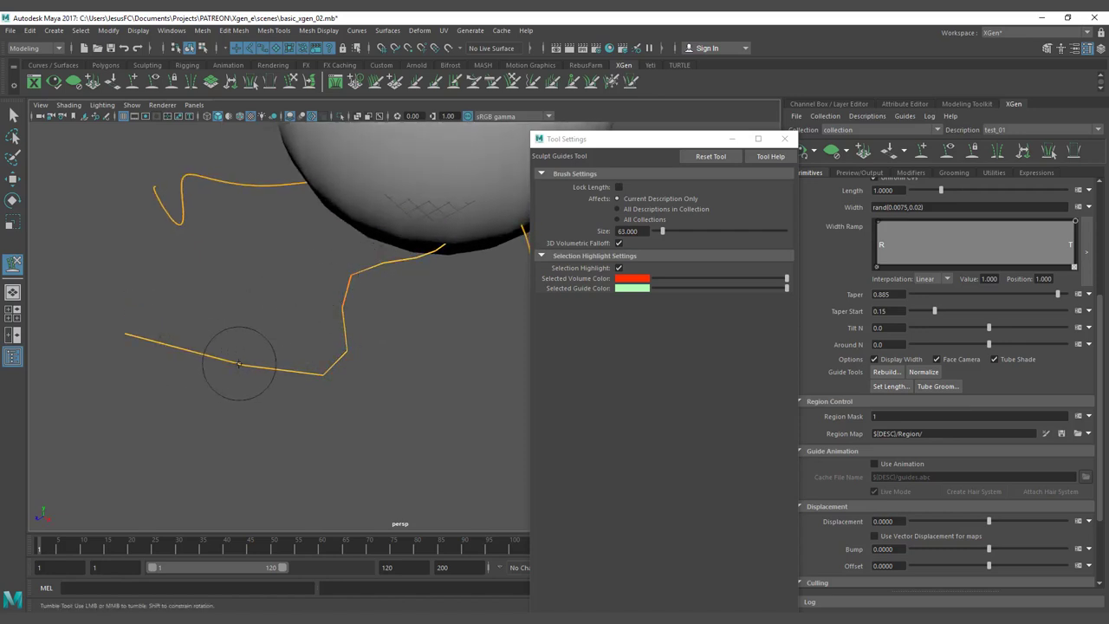
mouse_move(235, 359)
left_mouse_down()
mouse_move(136, 334)
mouse_move(173, 345)
left_mouse_up()
mouse_move(239, 368)
left_mouse_down()
mouse_move(136, 334)
mouse_move(217, 354)
left_mouse_up()
left_click(887, 371)
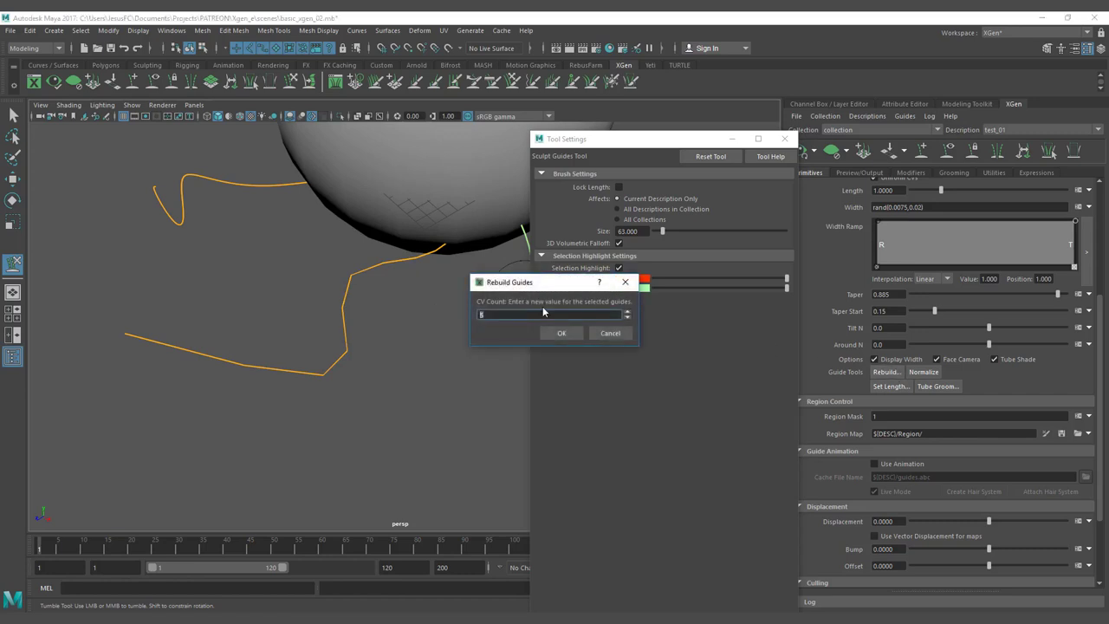
left_click(610, 334)
left_click(923, 373)
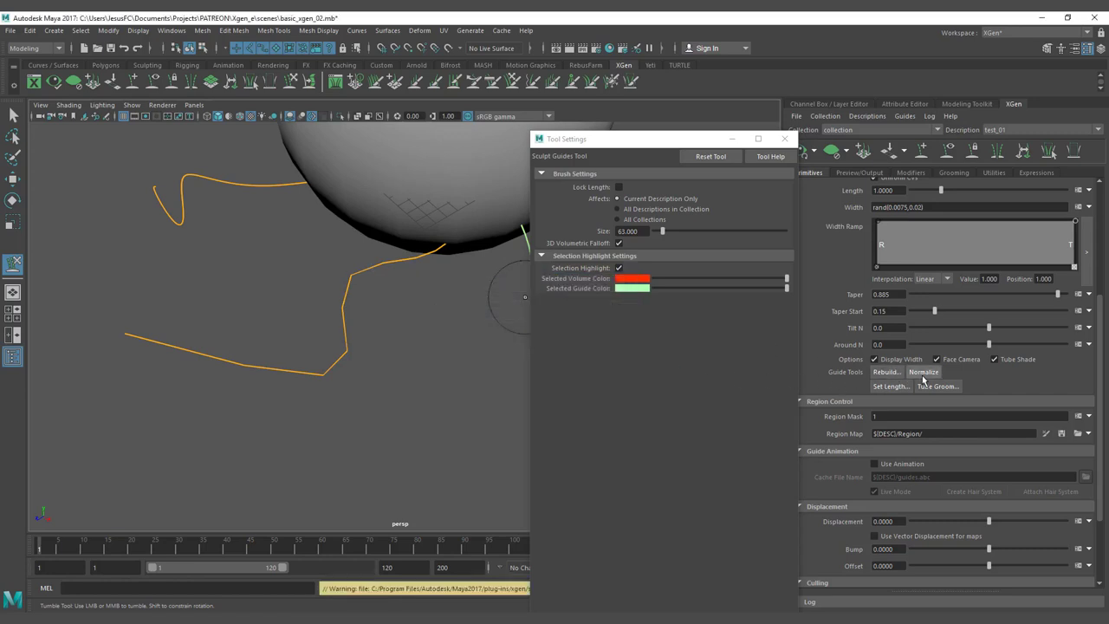
Step: Select the angular guide beneath the sphere, try normalizing it, and undo the normalization
key("q")
left_click_drag(329, 346, 397, 360)
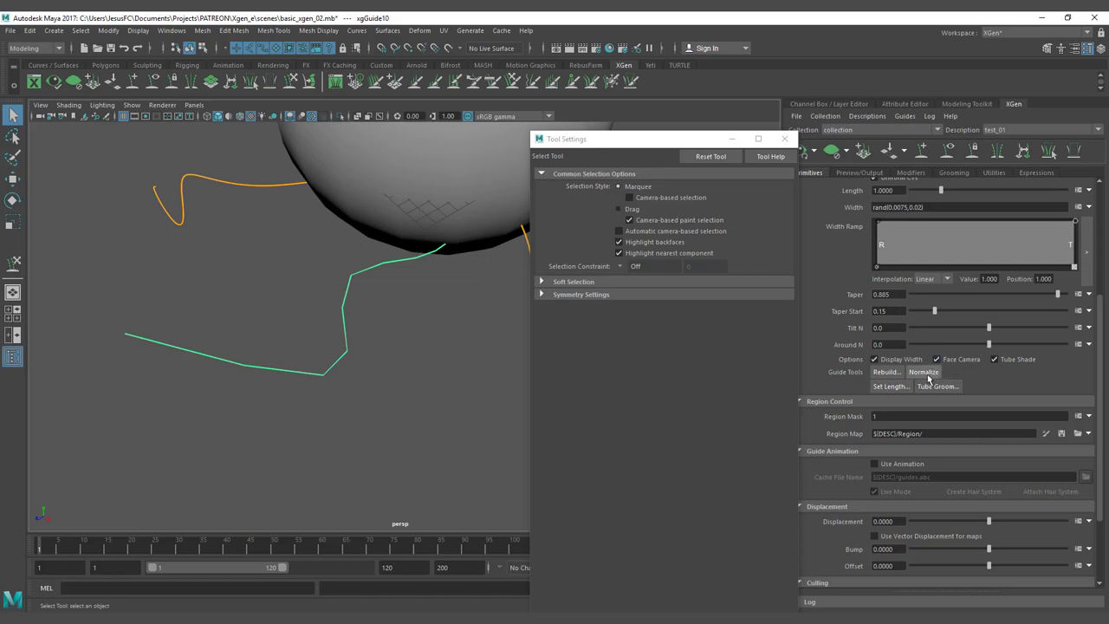
left_click(928, 376)
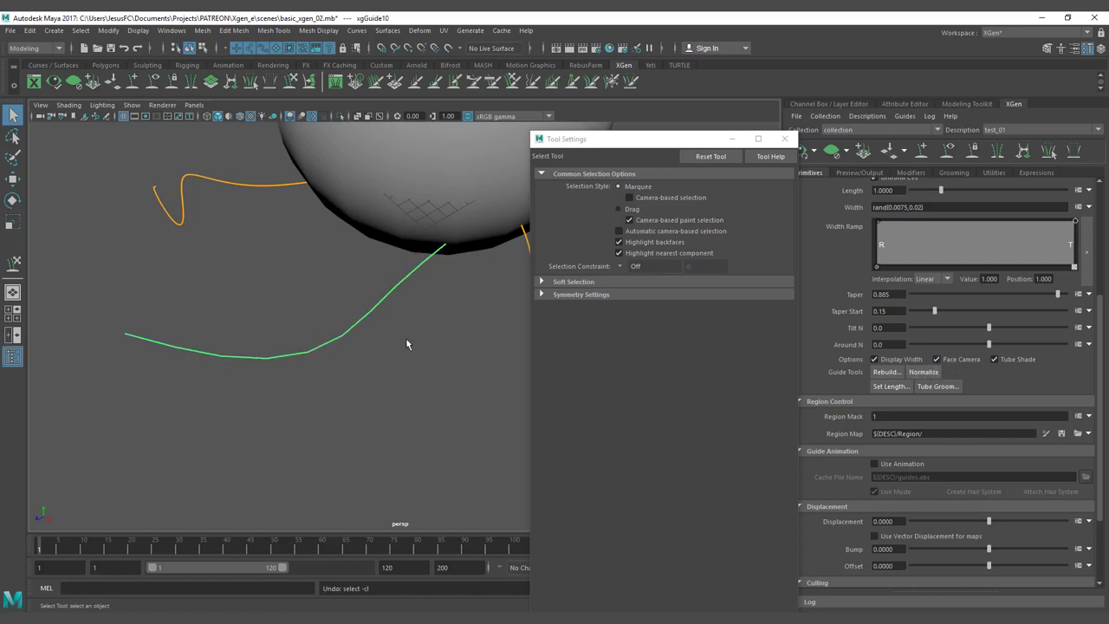
key("ctrl+z")
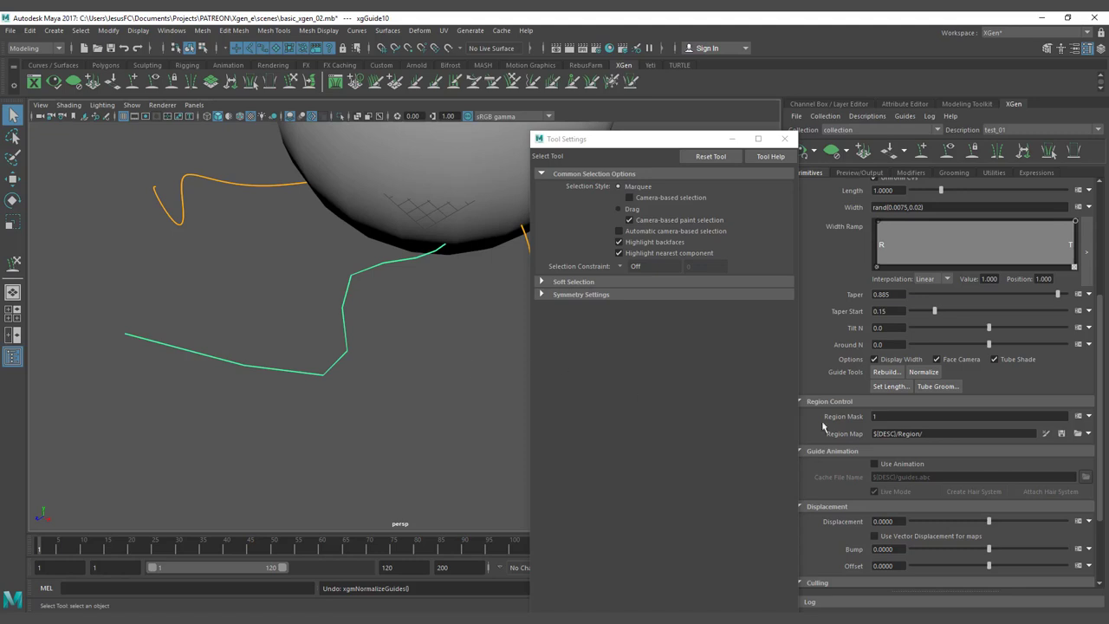
Step: Rebuild the selected angular guide with a CV count of 15 and normalize it
left_click(898, 373)
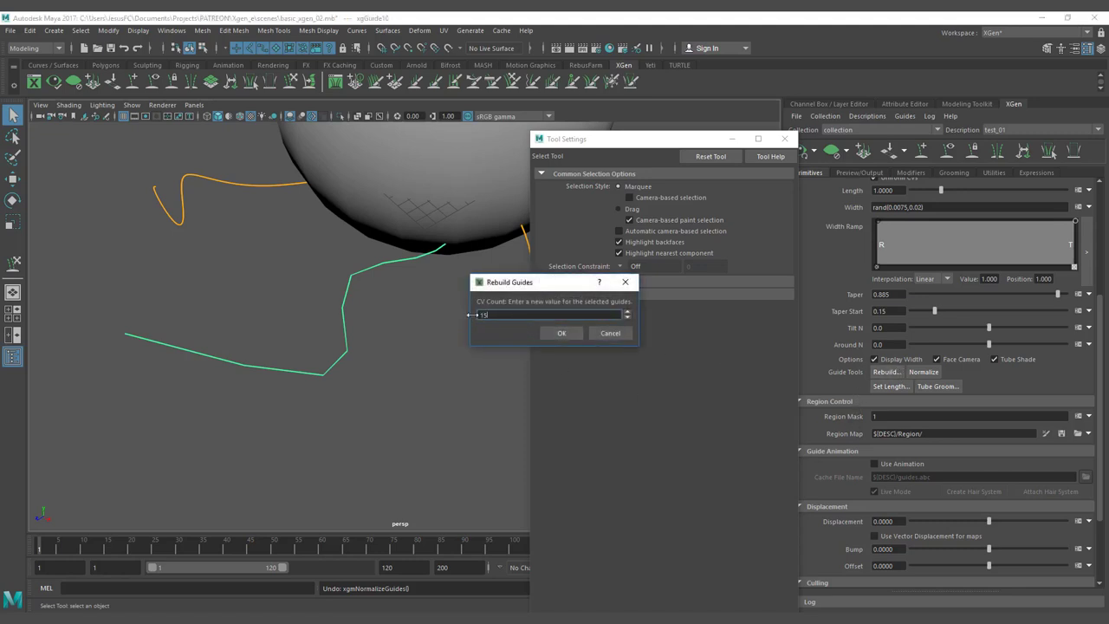
left_click(561, 333)
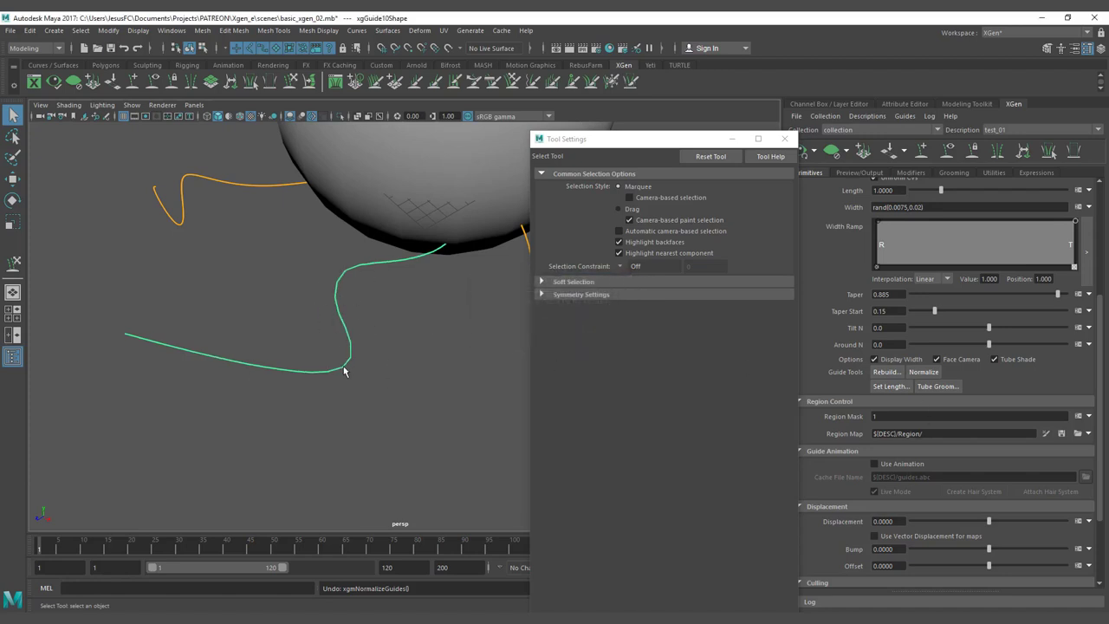
left_click(923, 376)
left_click(922, 376)
Step: Reselect the smoothed guide and pull its lower bend downward with the Sculpt Guides tool
left_click(337, 351)
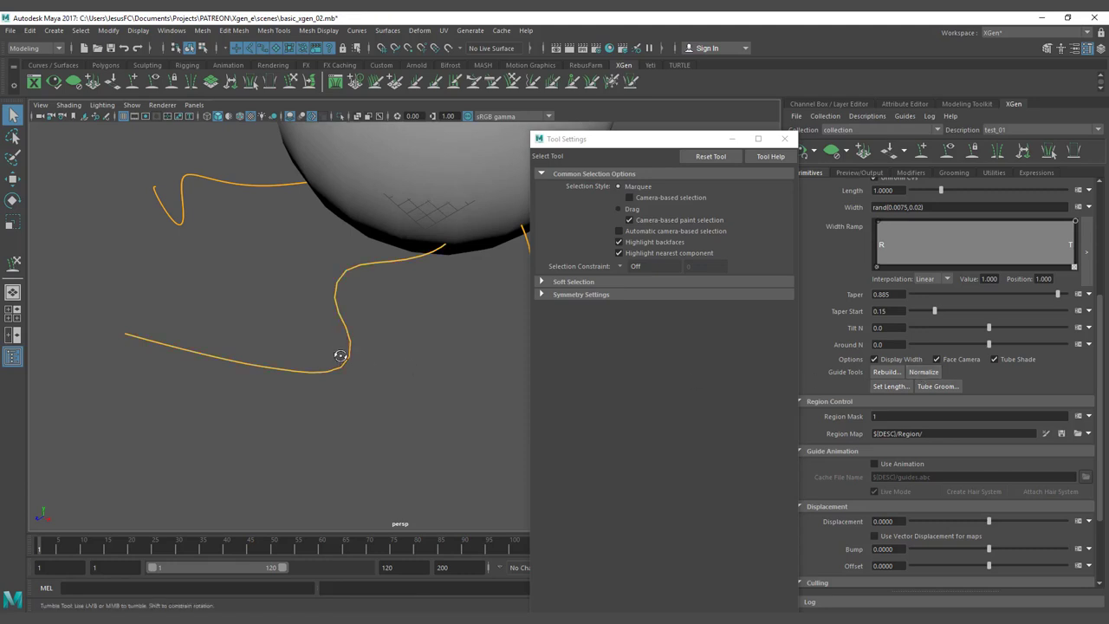
left_click_drag(337, 351, 461, 253, "alt")
left_click_drag(346, 344, 422, 351)
left_click_drag(422, 351, 386, 336, "alt")
left_click(291, 80)
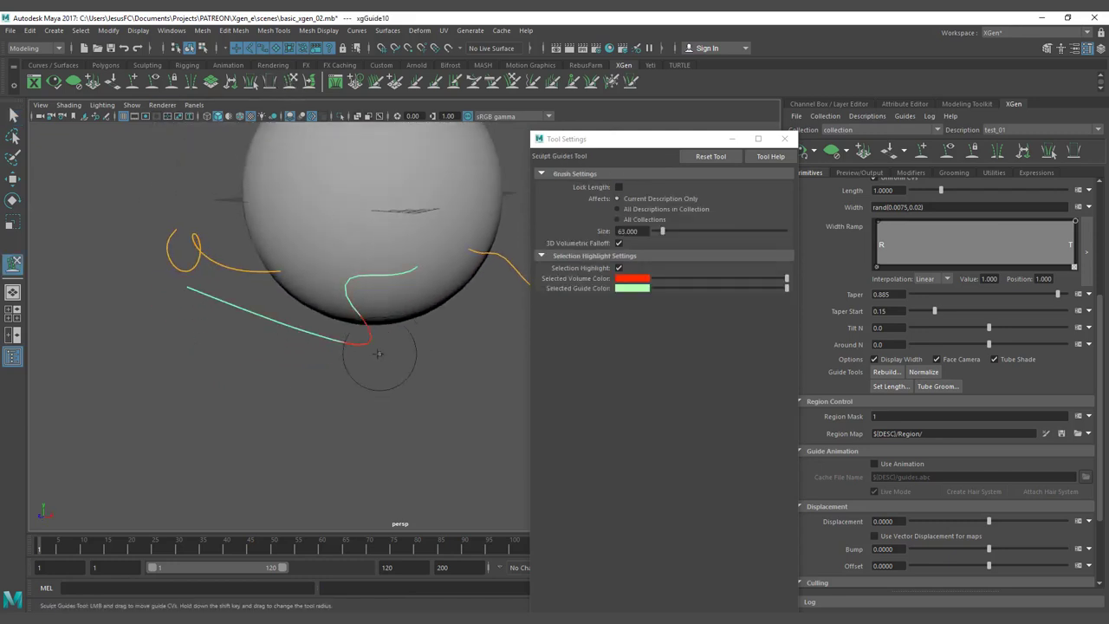
left_click_drag(346, 395, 356, 381)
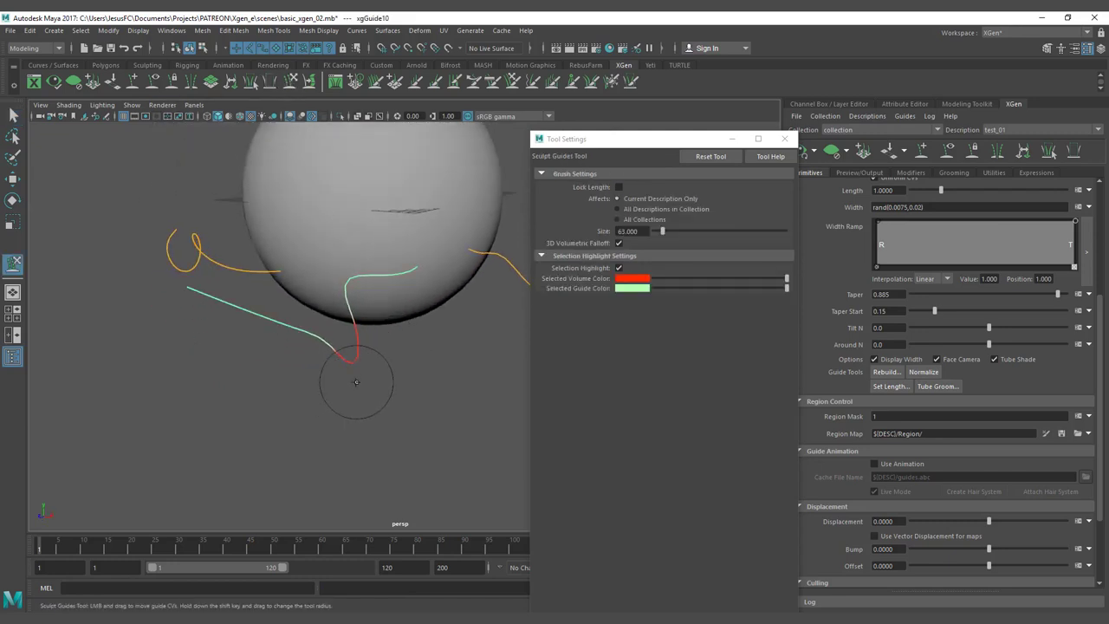
Step: Rebuild the sculpted guide with a lower CV count and inspect its shape from several angles
left_click(885, 373)
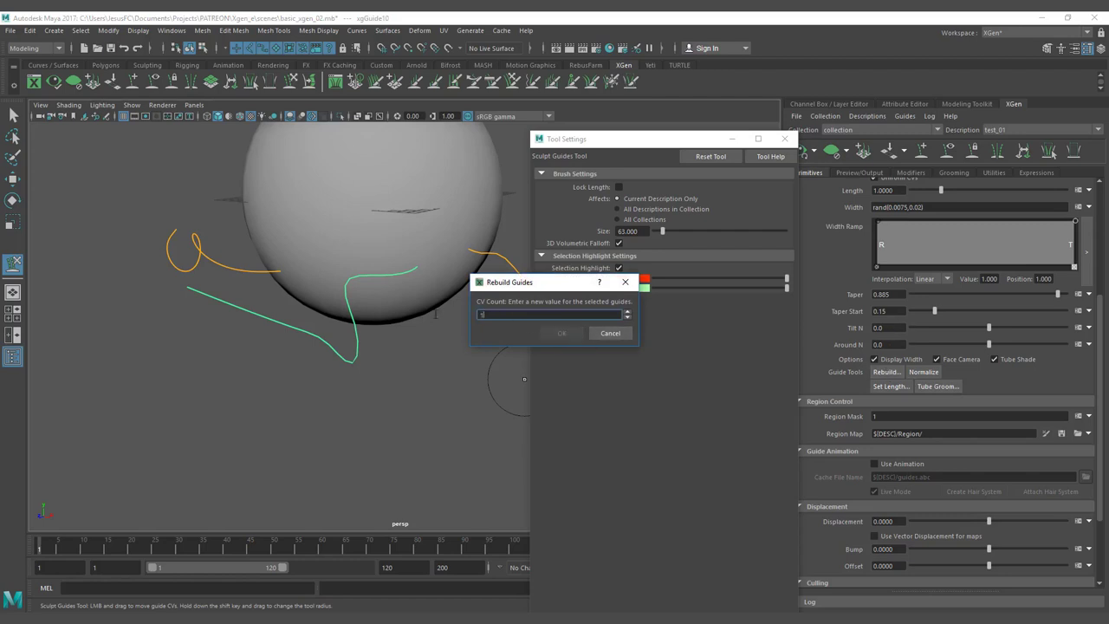
key("Return")
left_click_drag(508, 371, 307, 366, "alt")
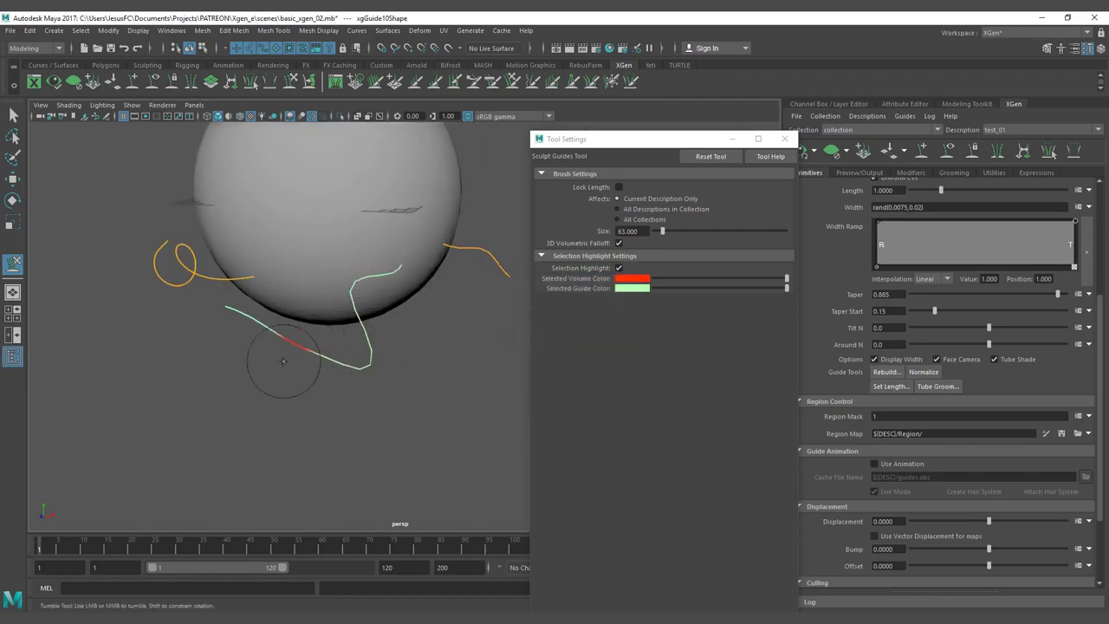
left_click_drag(388, 346, 403, 387, "alt")
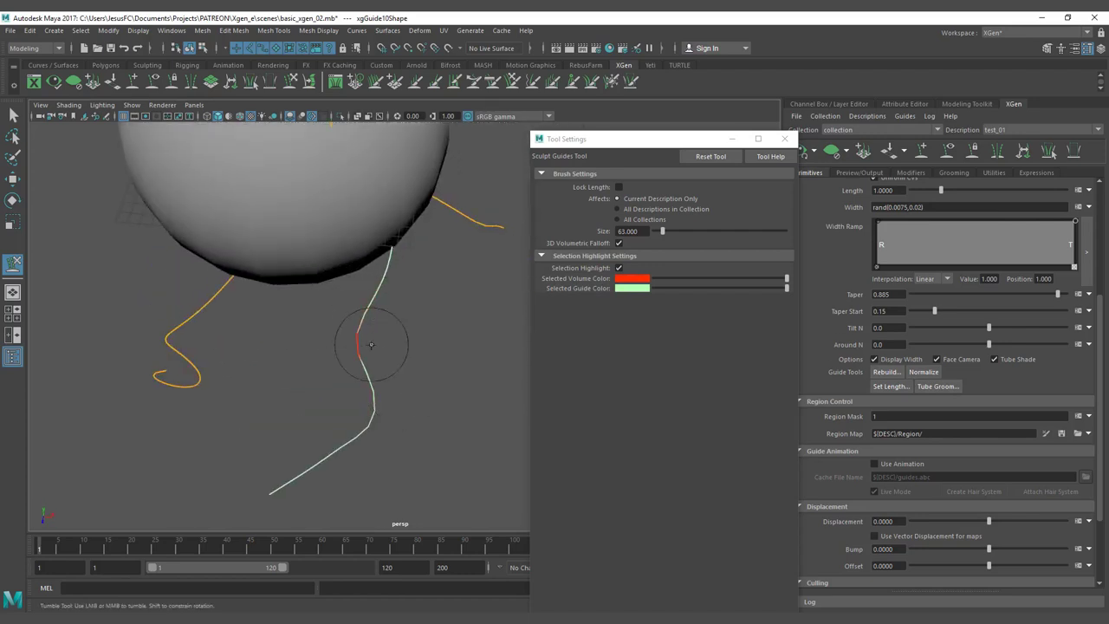
mouse_move(362, 360)
left_mouse_down("alt")
mouse_move(228, 329)
mouse_move(228, 358)
mouse_move(310, 376)
left_mouse_up("alt")
Step: Select the curled guide, activate the Sculpt Guides tool and set its brush size to 120
key("q")
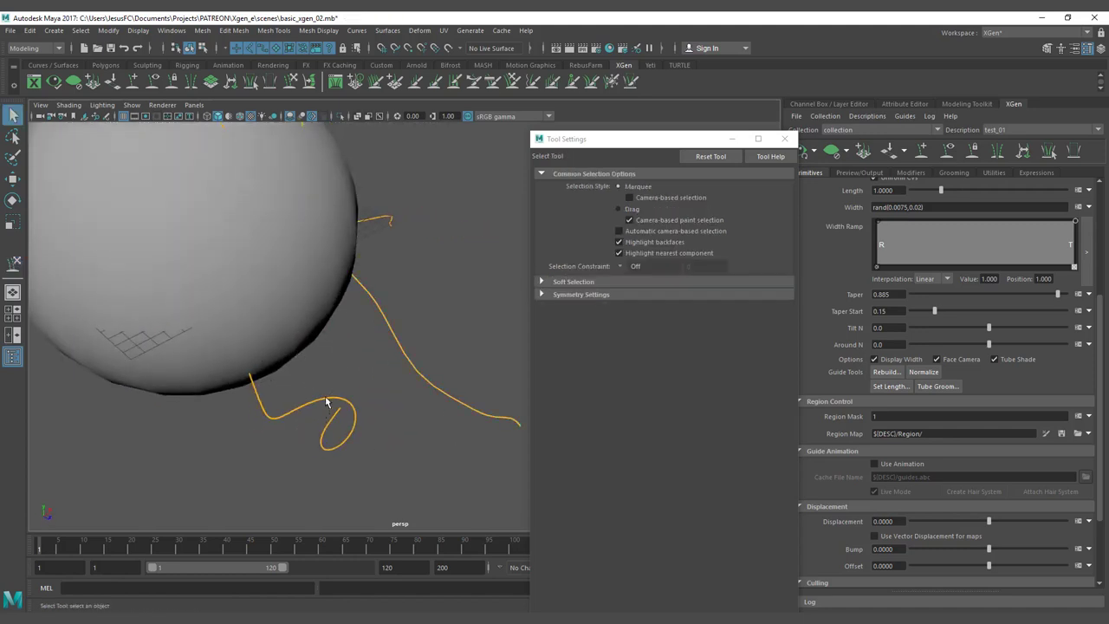
left_click(327, 400)
left_click_drag(310, 422, 338, 388, "alt")
key("y")
mouse_move(420, 301)
left_mouse_down("alt")
mouse_move(367, 317)
mouse_move(429, 306)
left_mouse_up("alt")
key("b")
left_click_drag(485, 277, 613, 276)
middle_click_drag(460, 270, 423, 275, "alt")
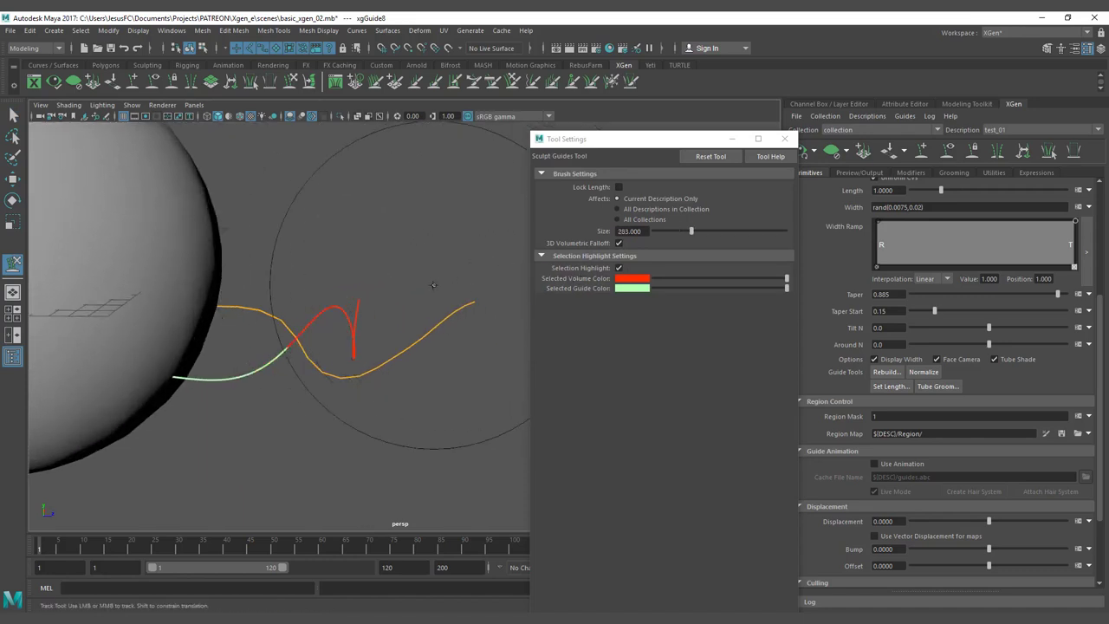
key("b")
mouse_move(417, 285)
left_mouse_down()
mouse_move(333, 289)
mouse_move(426, 286)
mouse_move(334, 272)
left_mouse_up()
left_click_drag(285, 303, 334, 321, "alt")
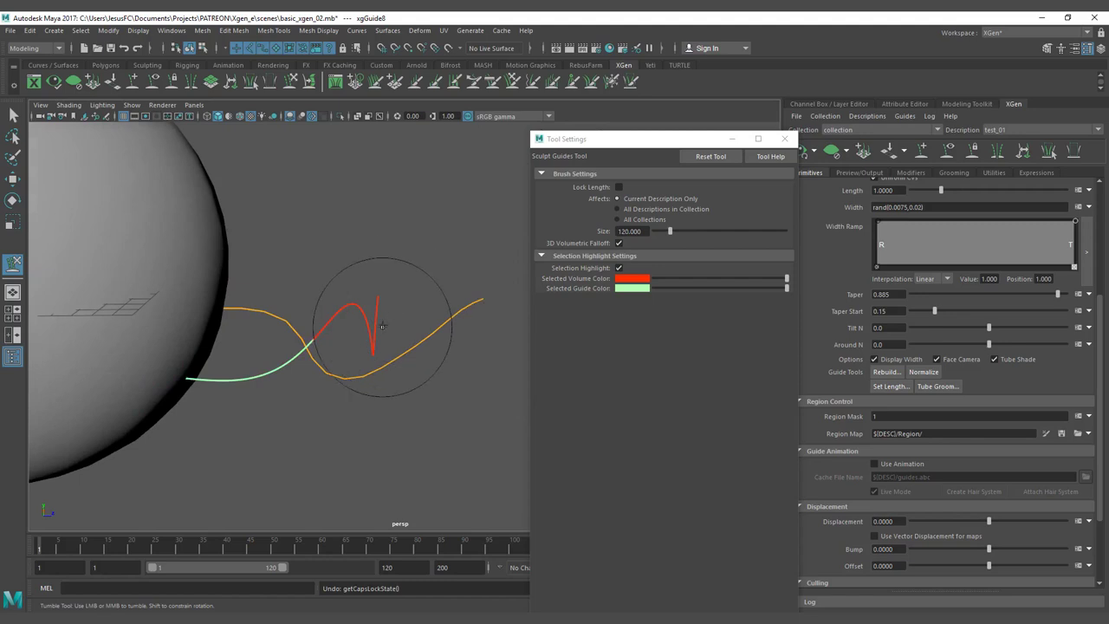
Step: Rebuild the curled guide twice, using a lower CV count the second time
left_click(885, 371)
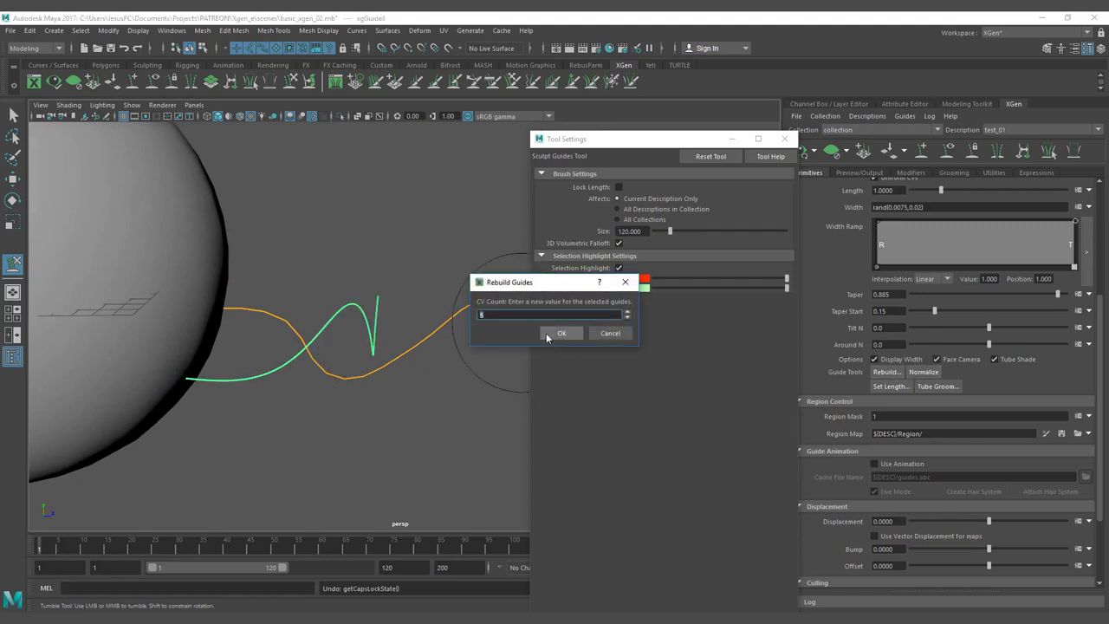
left_click(556, 334)
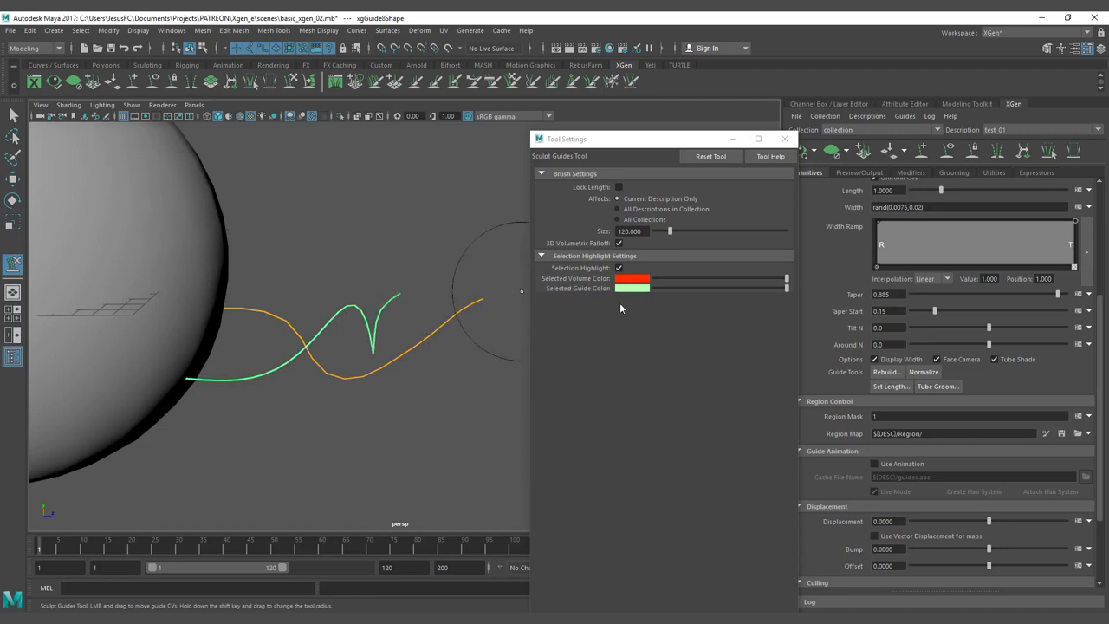
left_click(879, 374)
left_click(559, 333)
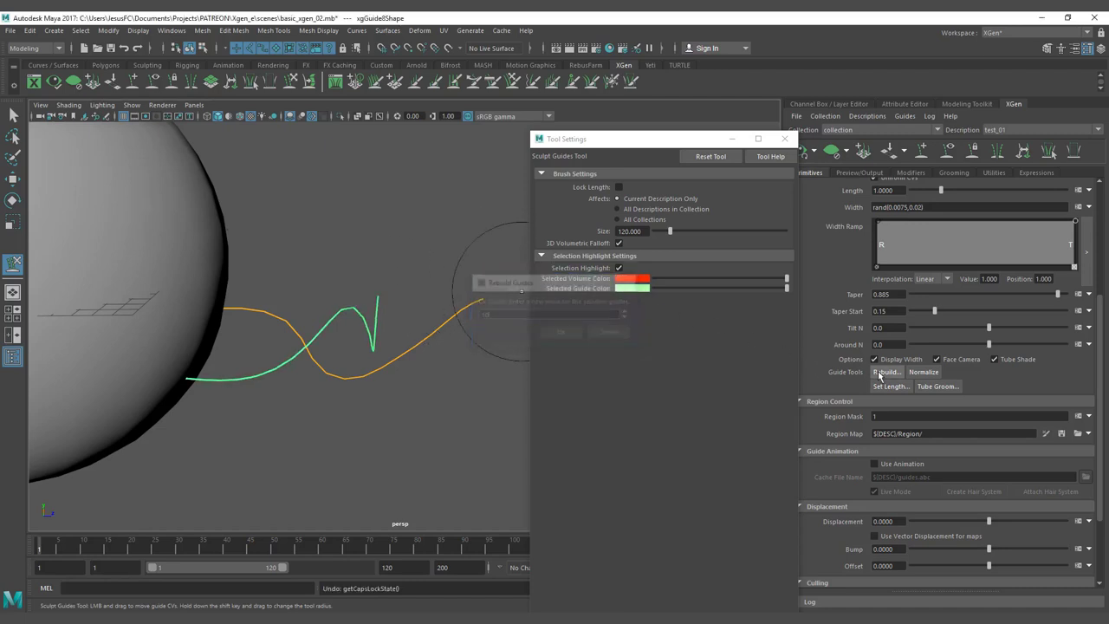
Step: Stretch the rebuilt guide's tip away from the sphere and move its dip outward and down
left_click_drag(463, 285, 569, 284)
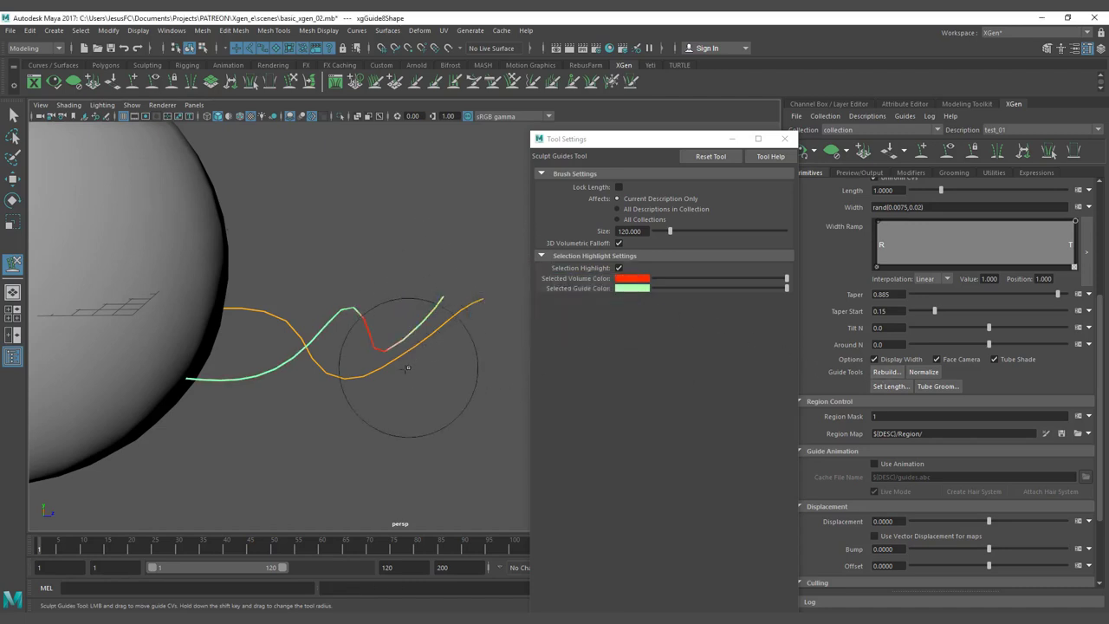
mouse_move(408, 369)
left_mouse_down()
mouse_move(465, 369)
mouse_move(446, 260)
mouse_move(561, 297)
left_mouse_up()
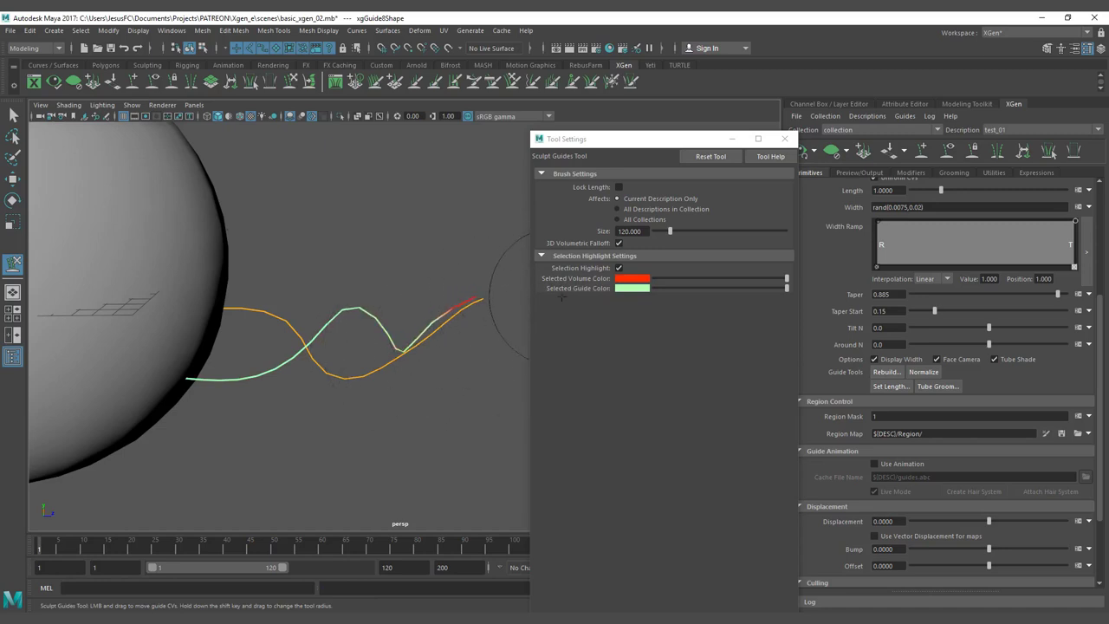
left_click_drag(453, 351, 440, 370)
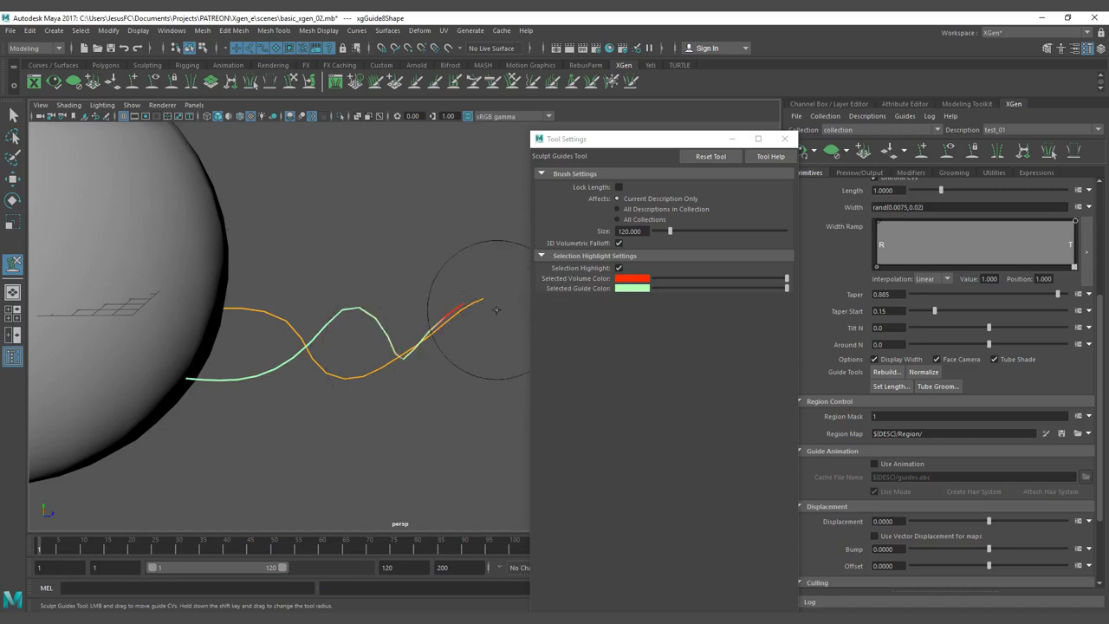
Step: Rebuild the wavy guide with a higher CV count, normalize it, and undo the last sculpt stroke on its dip
left_click(885, 372)
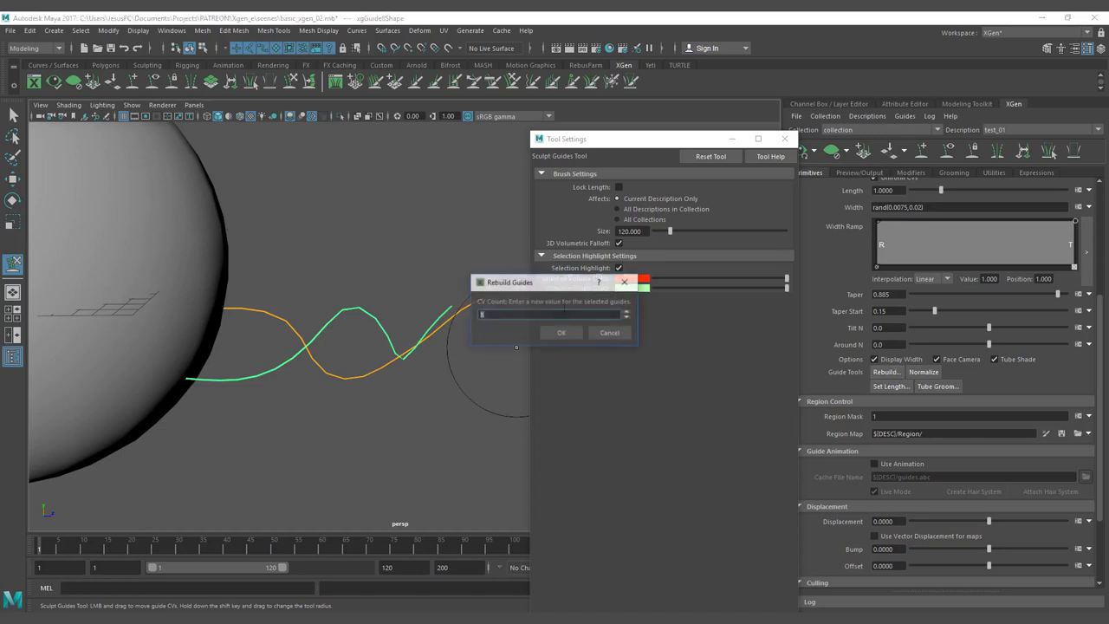
left_click(563, 335)
left_click(923, 372)
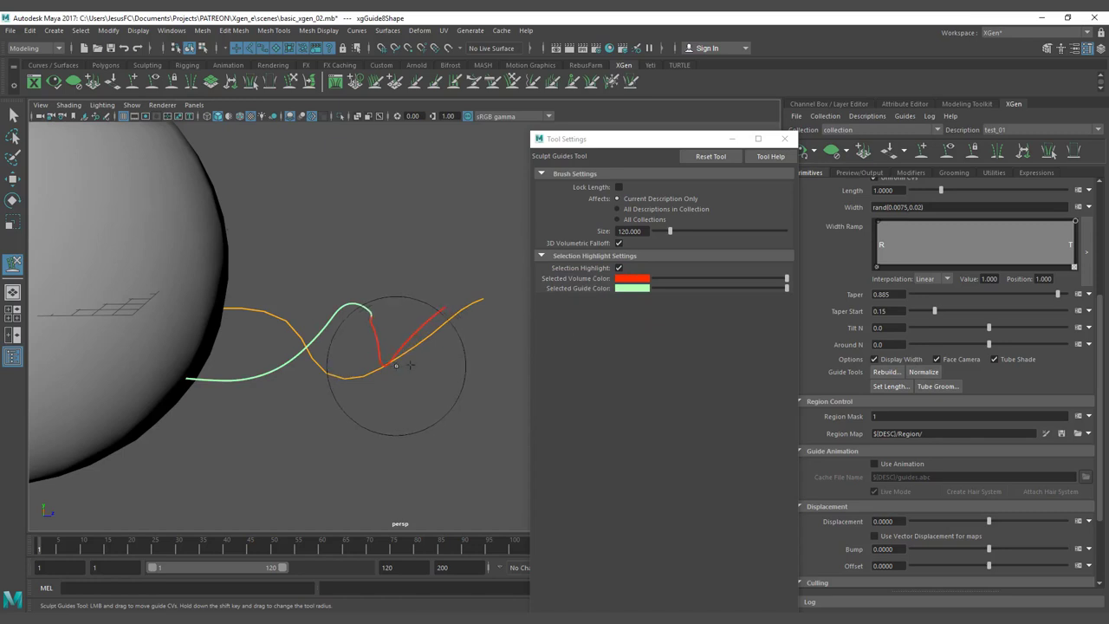
key("ctrl+z")
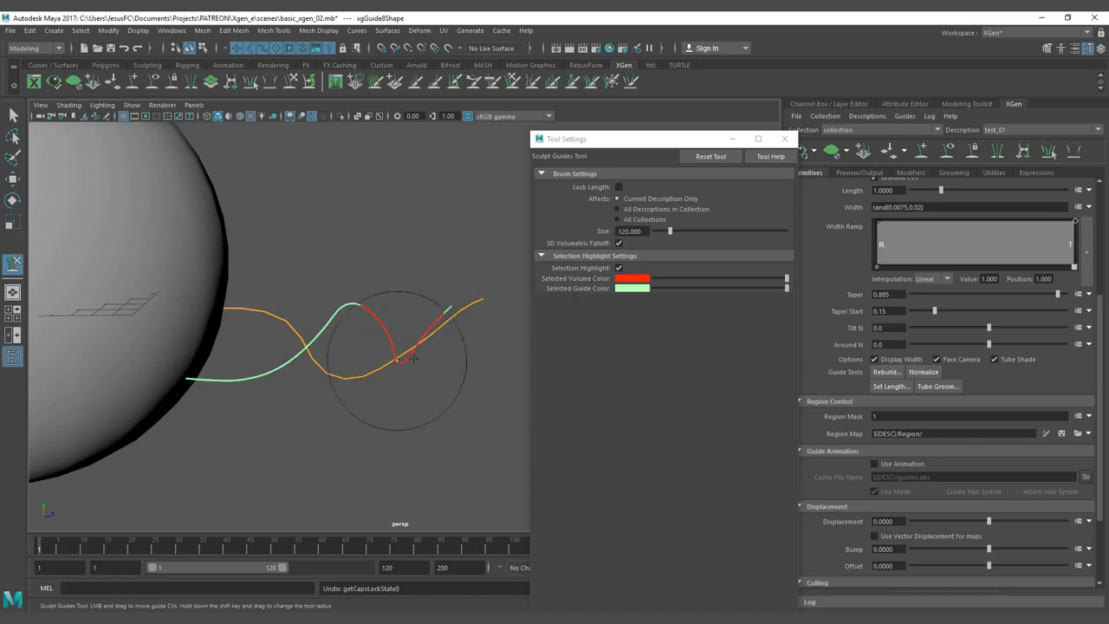
Step: Rebuild the wavy guide once more and pull its dip down with the sculpt brush
left_click(885, 371)
key("Return")
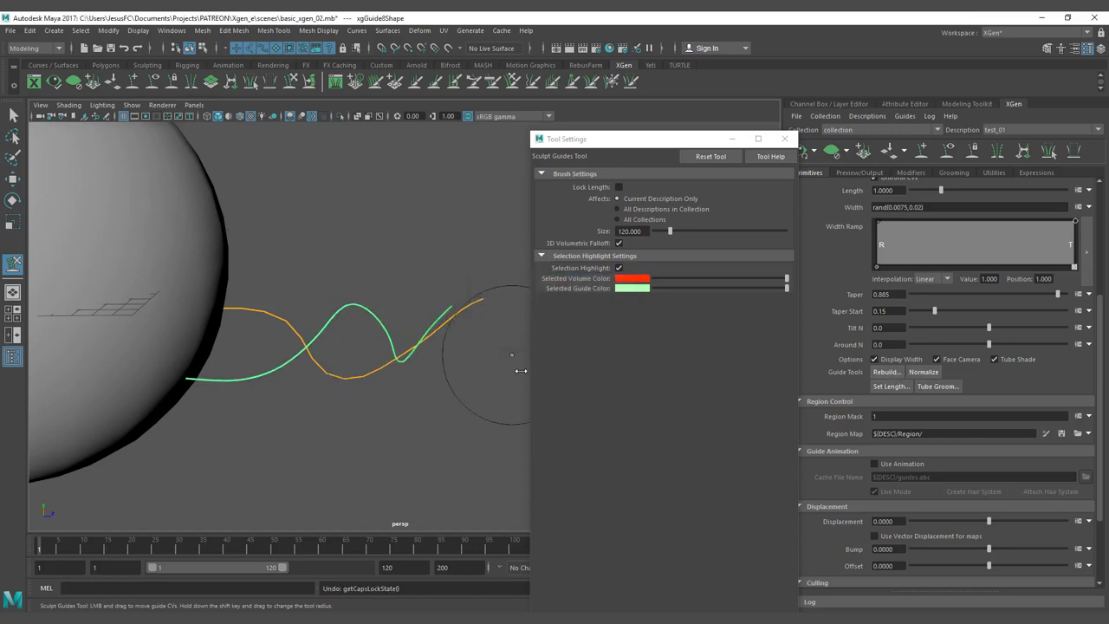
mouse_move(430, 344)
left_mouse_down()
mouse_move(419, 352)
mouse_move(372, 322)
mouse_move(279, 326)
mouse_move(341, 376)
mouse_move(334, 358)
mouse_move(429, 365)
left_mouse_up()
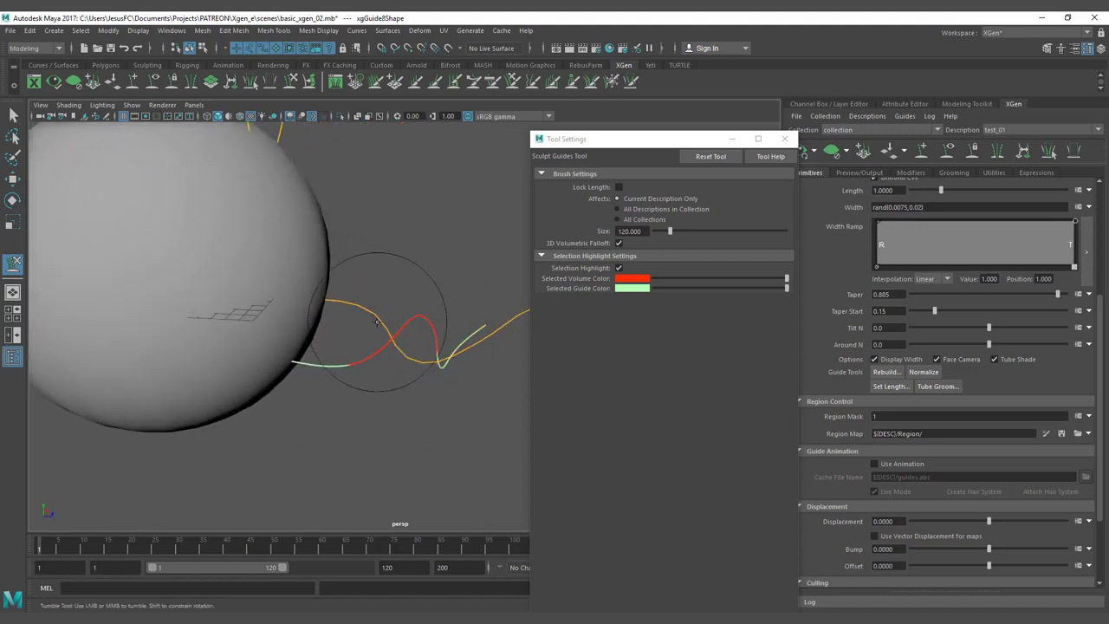
Step: Rebuild the wavy guide with a CV count of 40 and check its shape
left_click(885, 372)
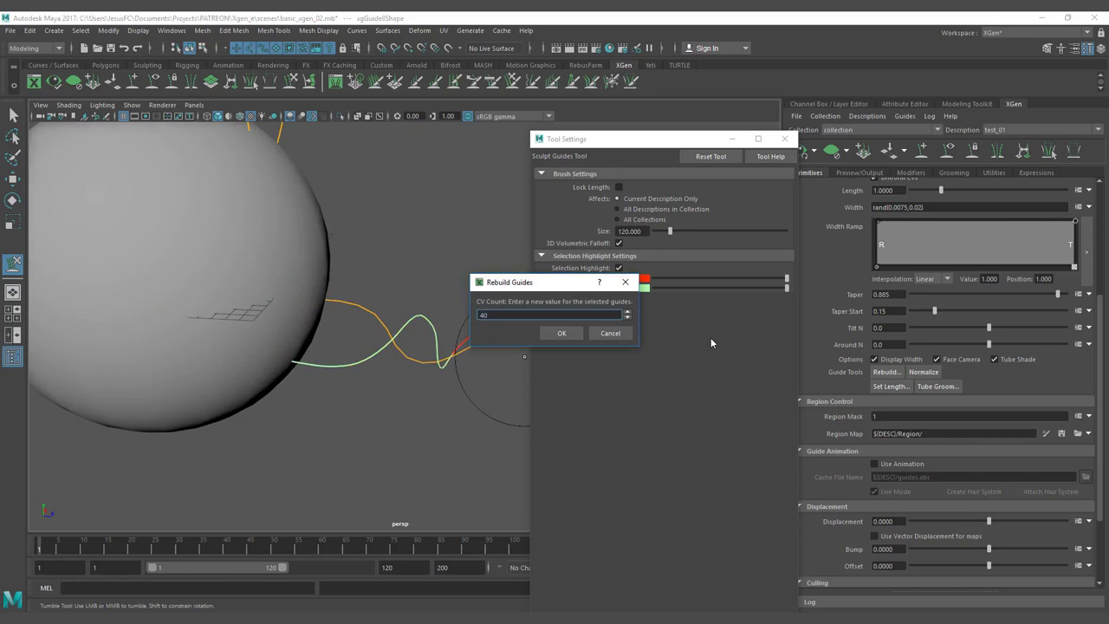
left_click(570, 332)
left_click_drag(470, 334, 421, 333, "alt")
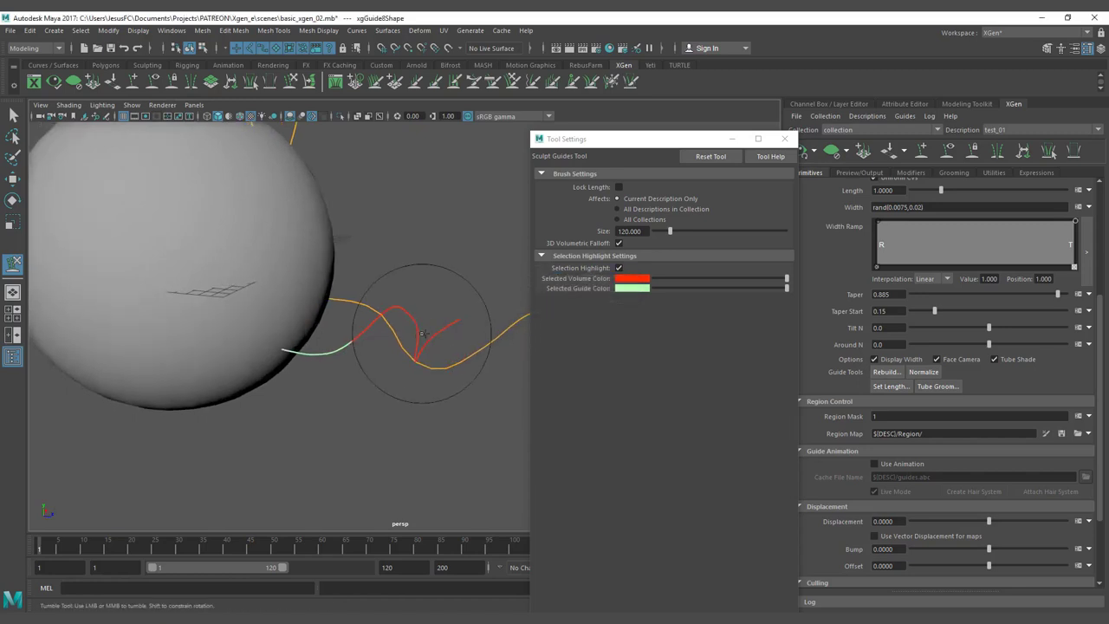
Step: Rebuild the 40-CV guide with a different CV count and normalize it
left_click(884, 372)
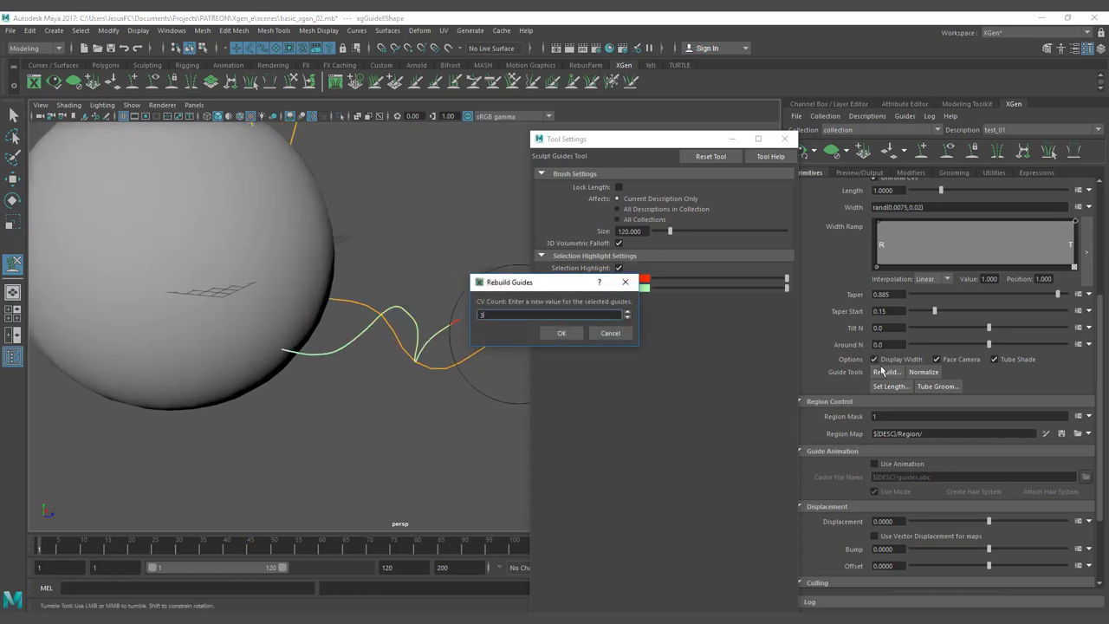
left_click(562, 333)
left_click_drag(440, 339, 450, 345, "alt")
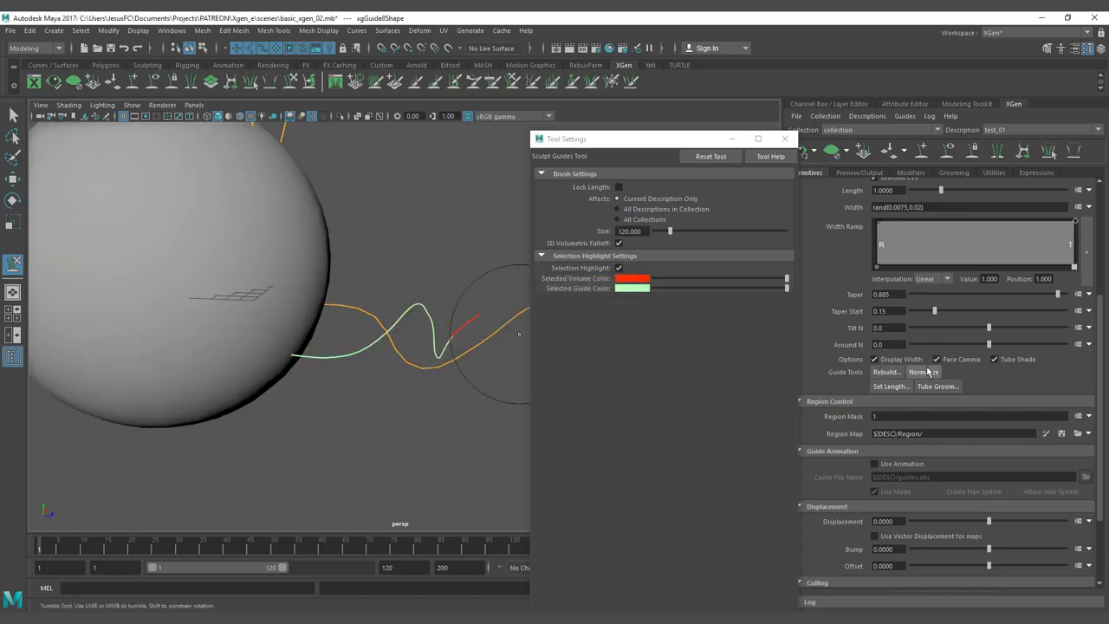
left_click(926, 371)
Step: Rebuild the normalized guide again and pull its dip and tip toward the sphere
left_click(885, 373)
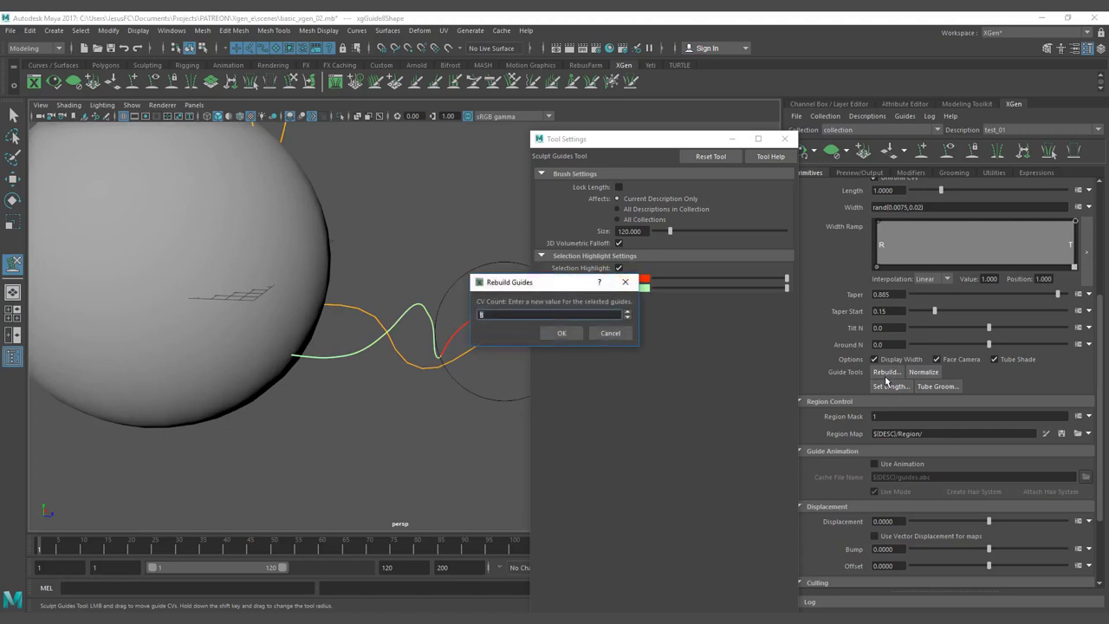
key("Return")
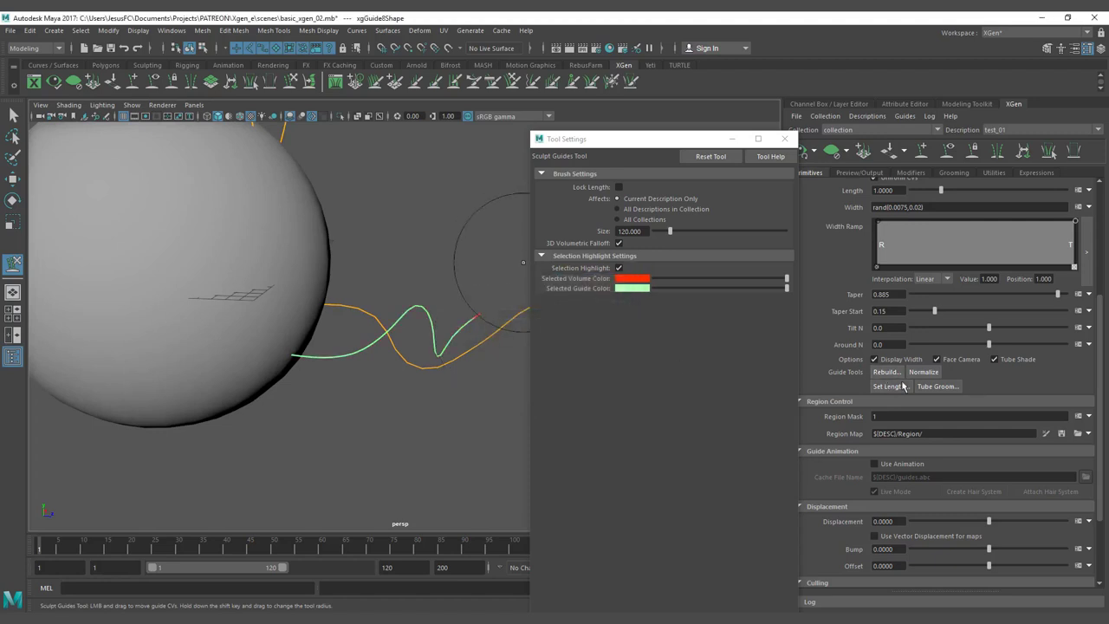
left_click_drag(467, 341, 450, 342)
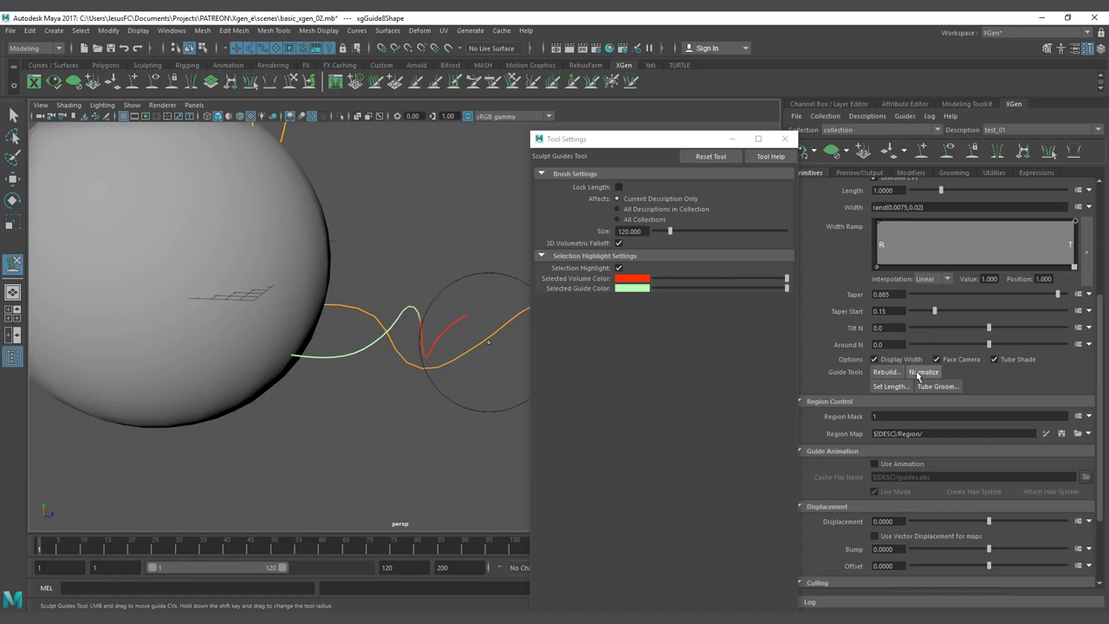
Step: Rebuild the small wavy guide beneath the sphere's side once more and check its curve
left_click(875, 372)
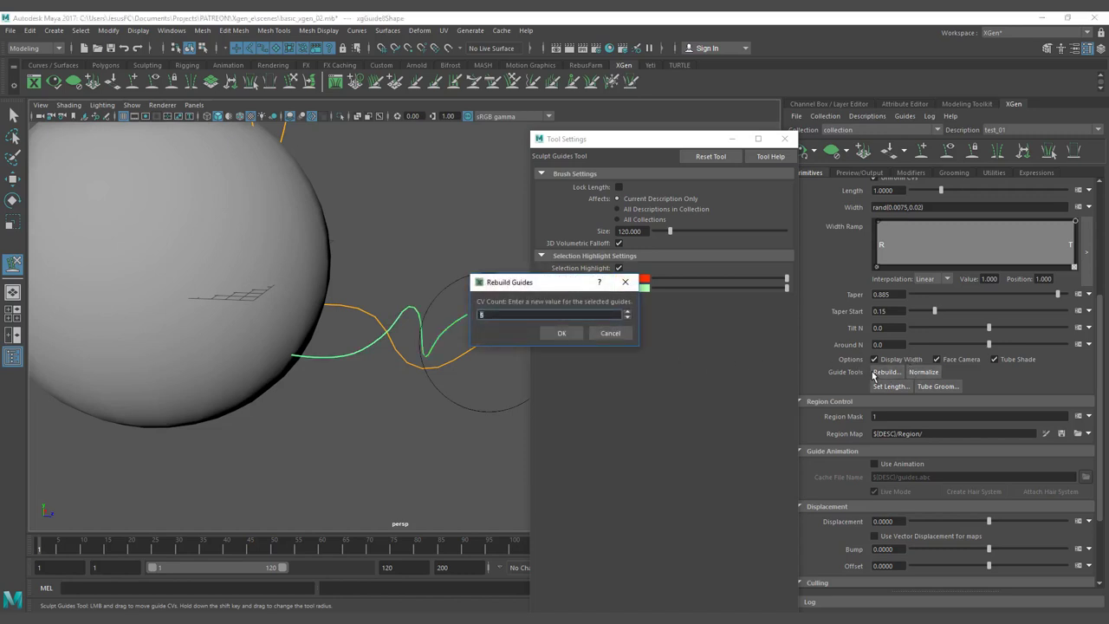
left_click(562, 332)
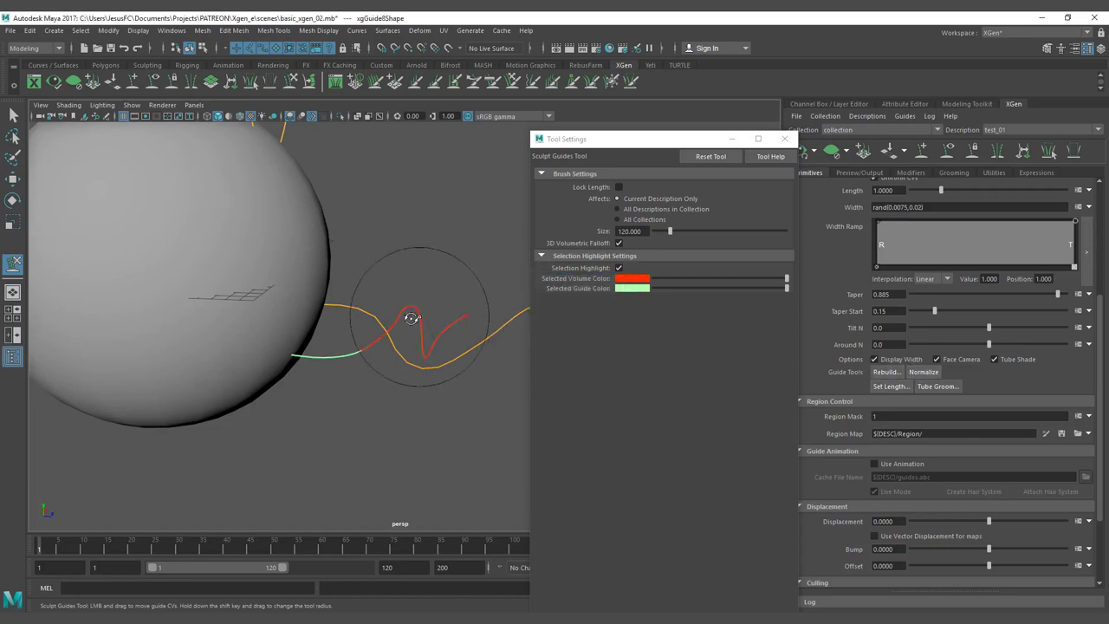
mouse_move(458, 291)
left_mouse_down("alt")
mouse_move(297, 319)
mouse_move(433, 359)
mouse_move(414, 369)
left_mouse_up("alt")
Step: Select the sharply bent guide near the sphere's underside and rebuild it with a CV count of 20
key("q")
left_click_drag(453, 420, 481, 414, "alt")
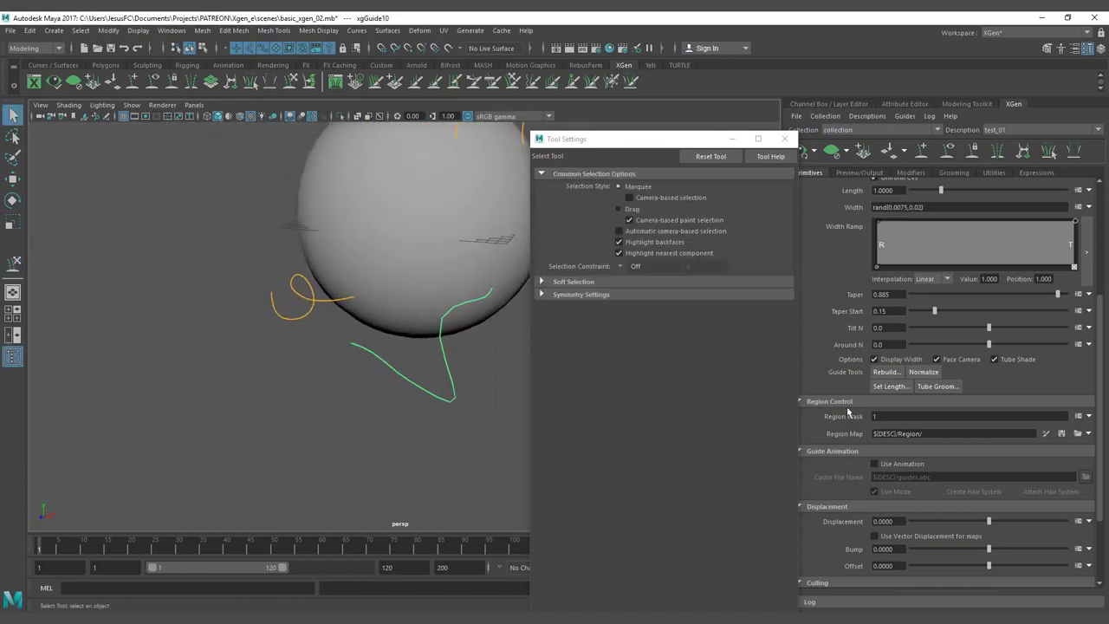
left_click(898, 375)
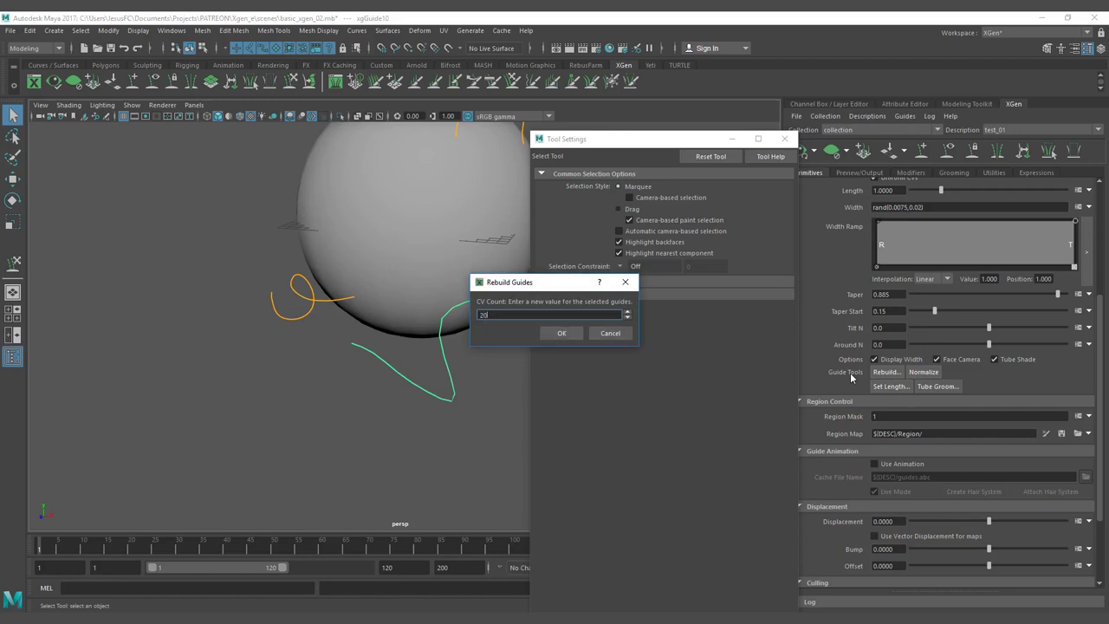
key("Return")
left_click_drag(527, 370, 502, 357, "alt")
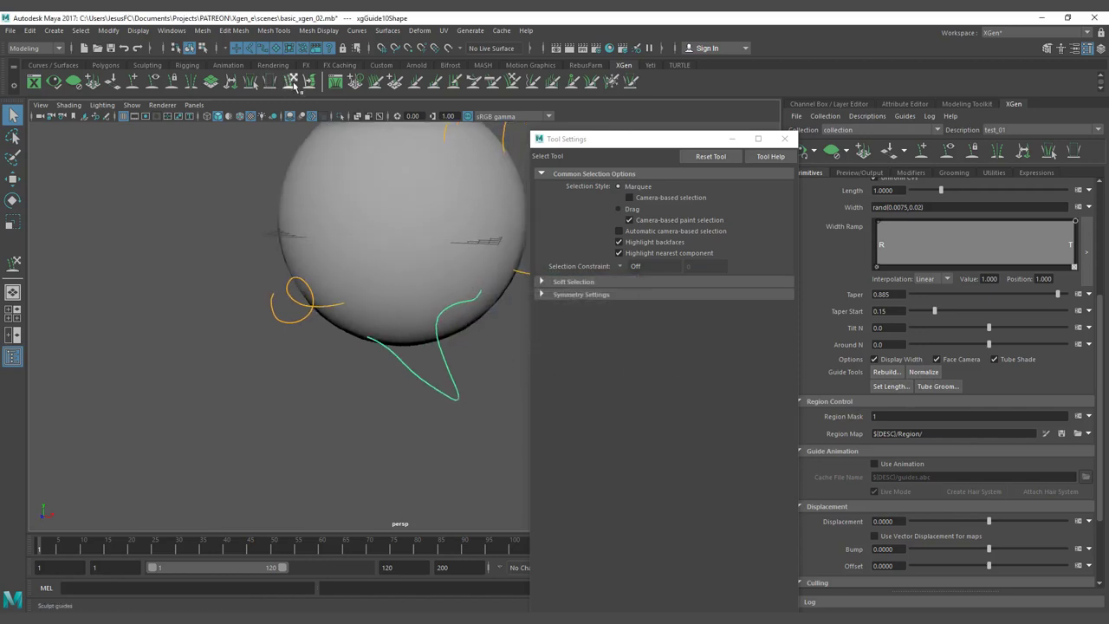
Step: Activate the Sculpt Guides tool and inspect the 20-CV guide's shape from several sides before returning to selection mode
left_click(293, 81)
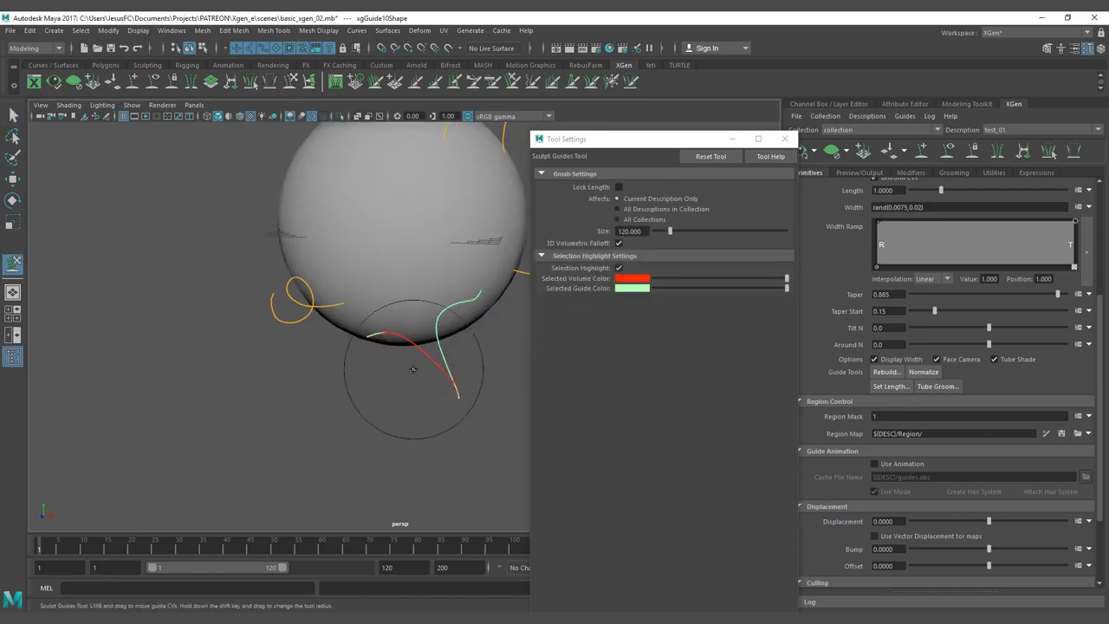
left_click_drag(397, 383, 437, 365, "alt")
right_click_drag(431, 358, 346, 356, "alt")
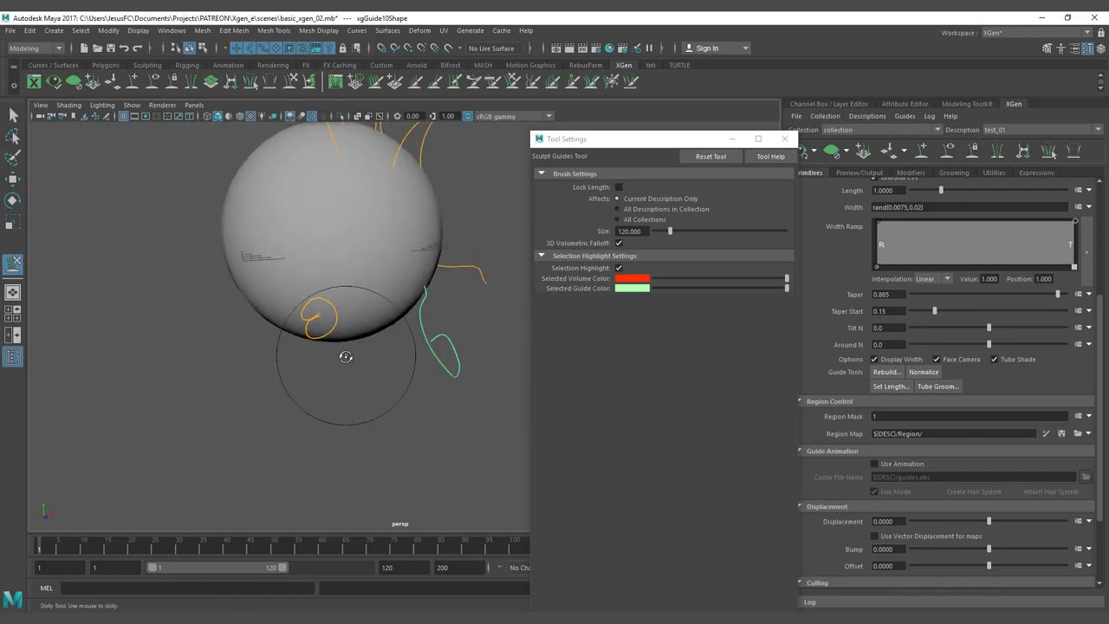
left_click_drag(345, 356, 403, 364, "alt")
key("q")
mouse_move(468, 284)
left_mouse_down("alt")
mouse_move(426, 317)
mouse_move(388, 310)
mouse_move(415, 295)
left_mouse_up("alt")
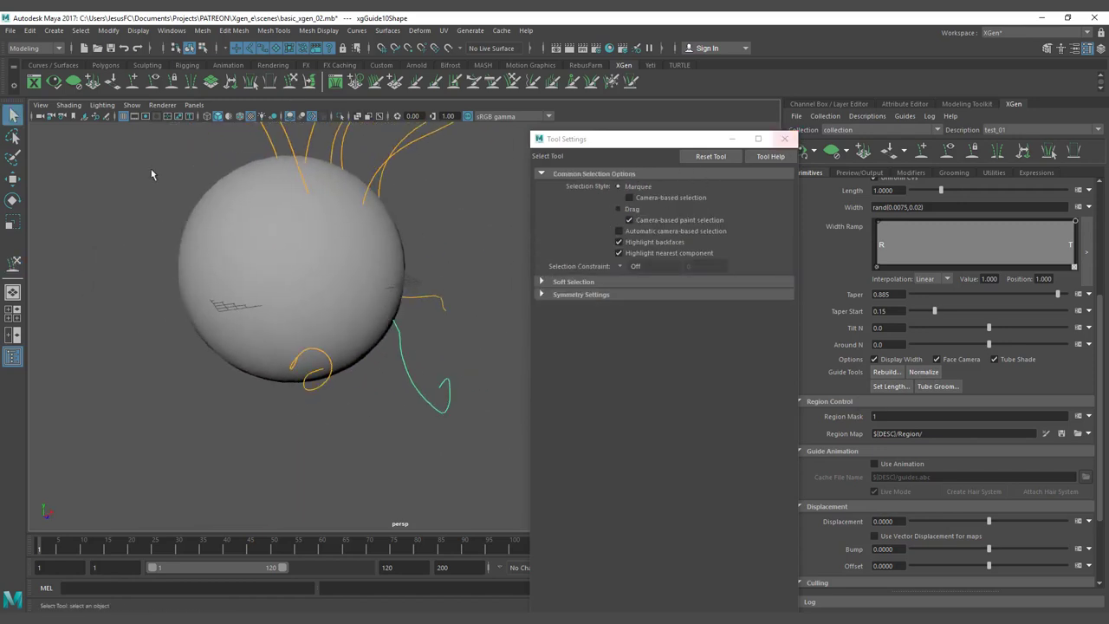
Step: Reactivate guide sculpting, close its tool settings window, and preview the Set Length option for the selected guide without applying it
left_click(14, 261)
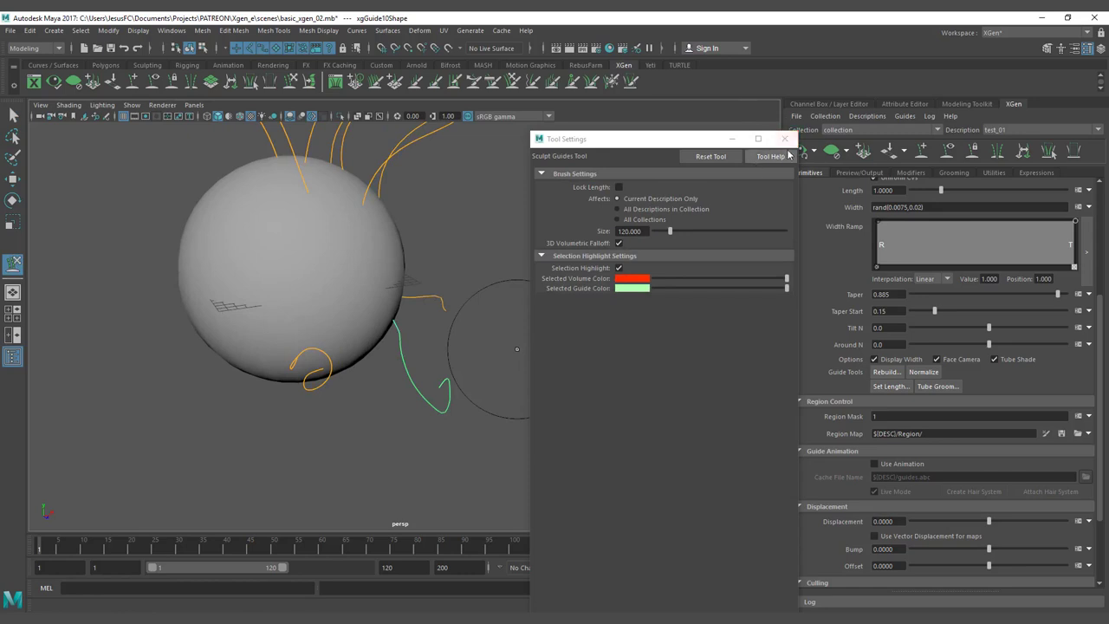
left_click(786, 139)
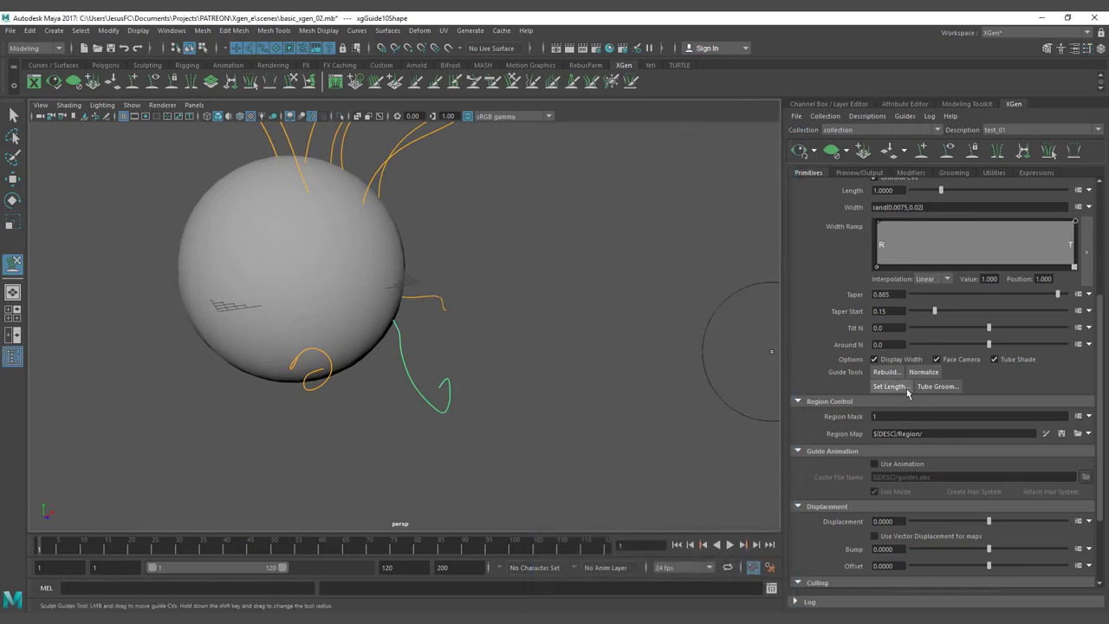
left_click(893, 387)
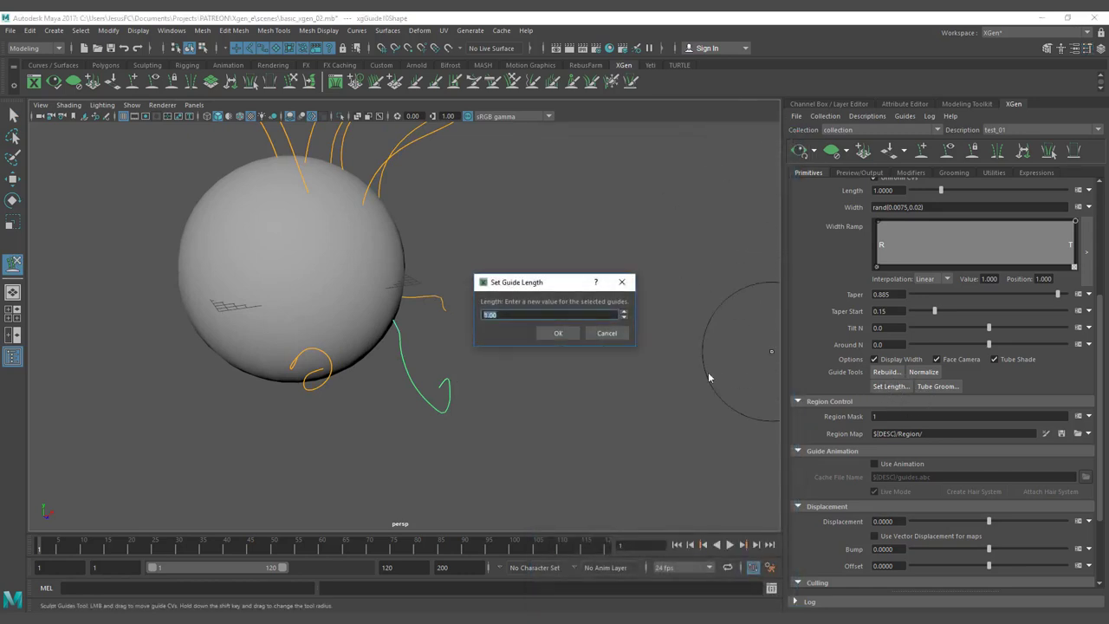
left_click(595, 337)
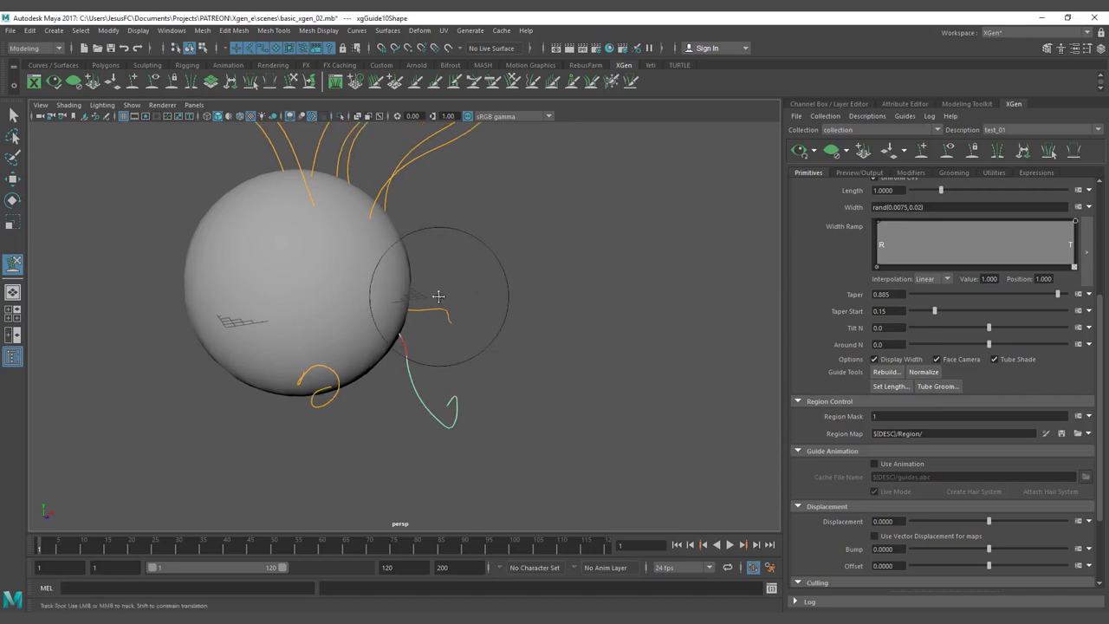
Step: Try the scale and move manipulators on the 20-CV guide and rotate it around its root about the vertical axis
key("r")
left_click_drag(409, 335, 368, 323)
key("e")
key("r")
key("w")
key("e")
key("w")
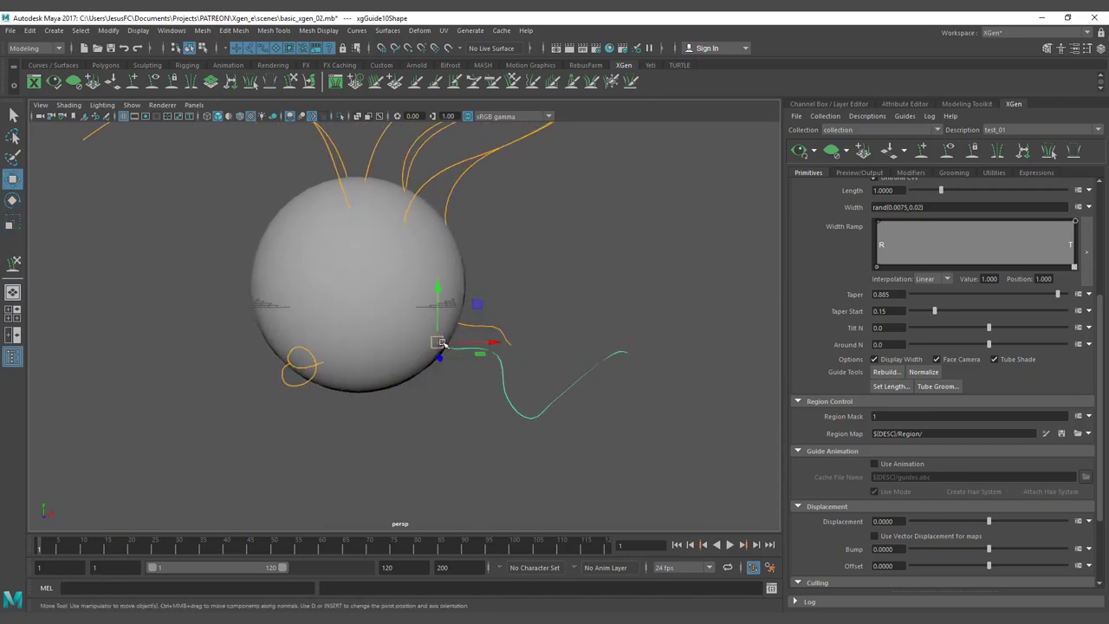
key("e")
left_click_drag(475, 343, 435, 346)
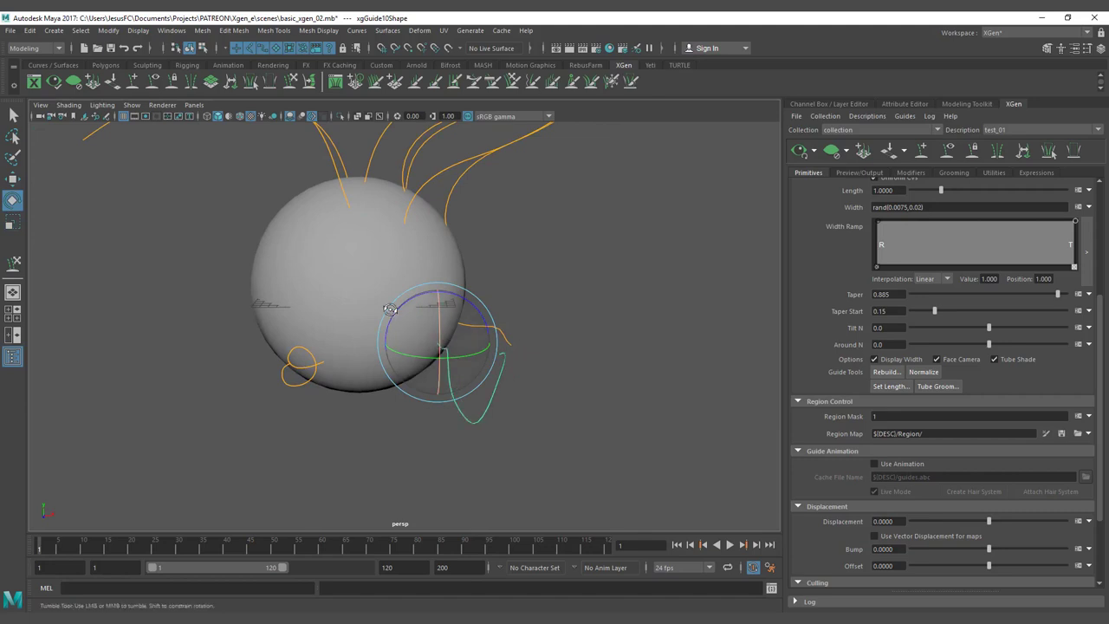
left_click_drag(389, 310, 261, 277, "alt")
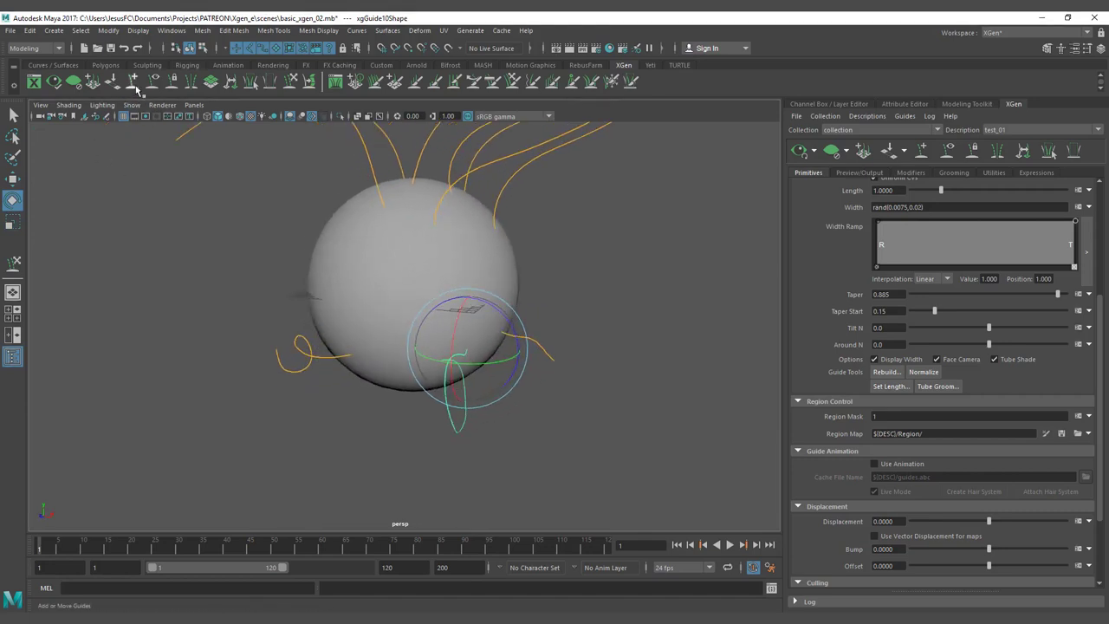
Step: Slide the rotated guide's root across the sphere's surface with the Add or Move Guides tool
left_click(133, 81)
right_click_drag(173, 139, 491, 356, "alt")
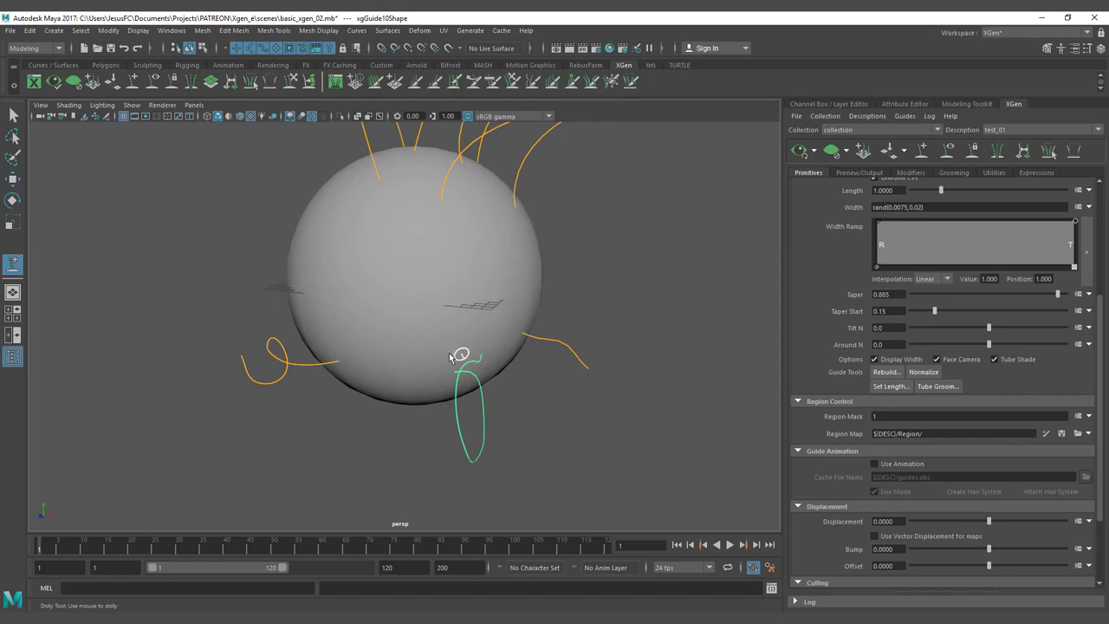
left_click_drag(451, 357, 423, 355)
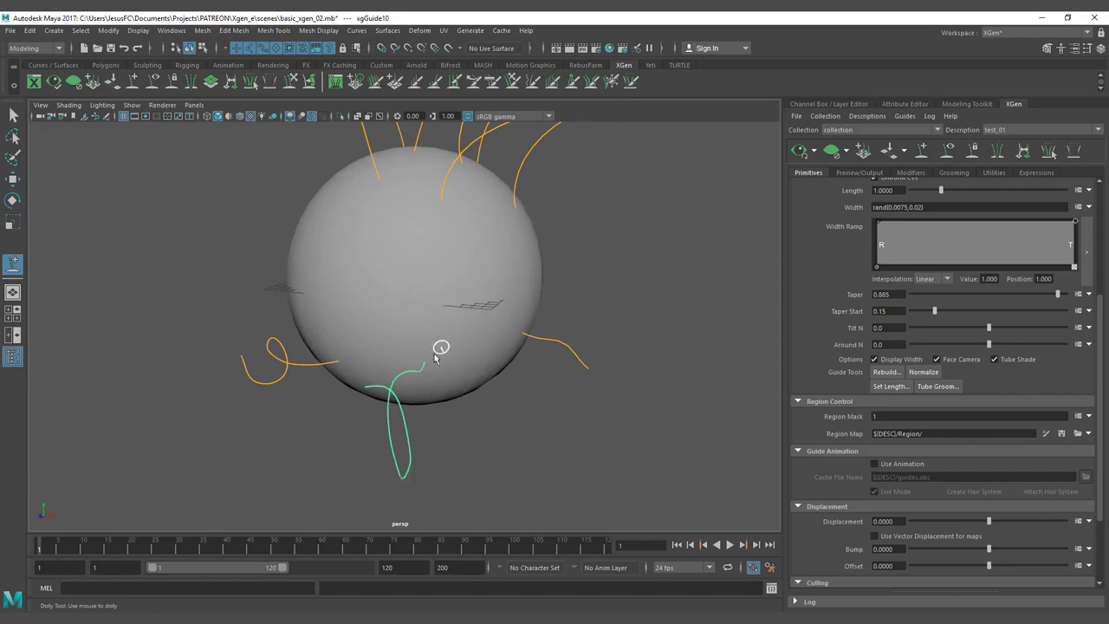
left_click_drag(437, 368, 417, 352, "alt")
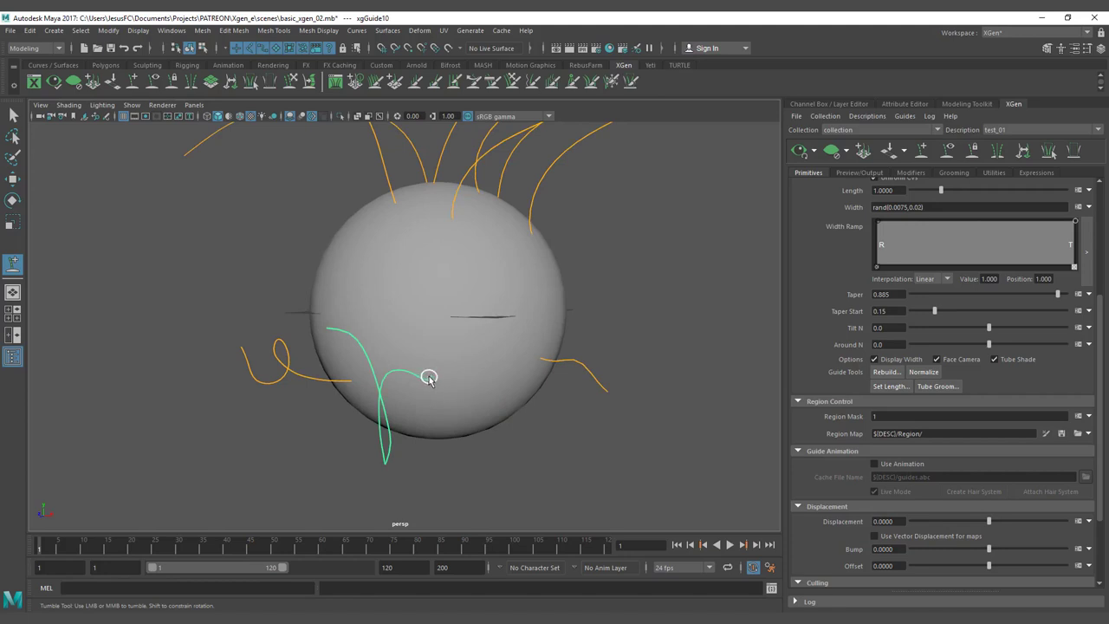
left_click_drag(416, 387, 465, 354, "alt")
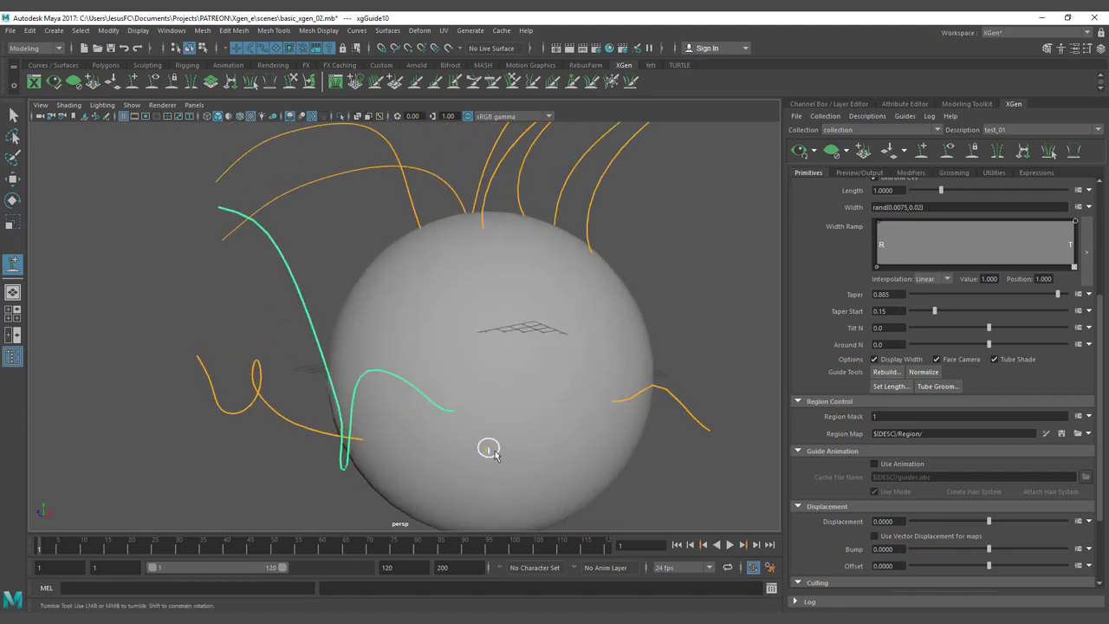
left_click_drag(446, 414, 459, 420)
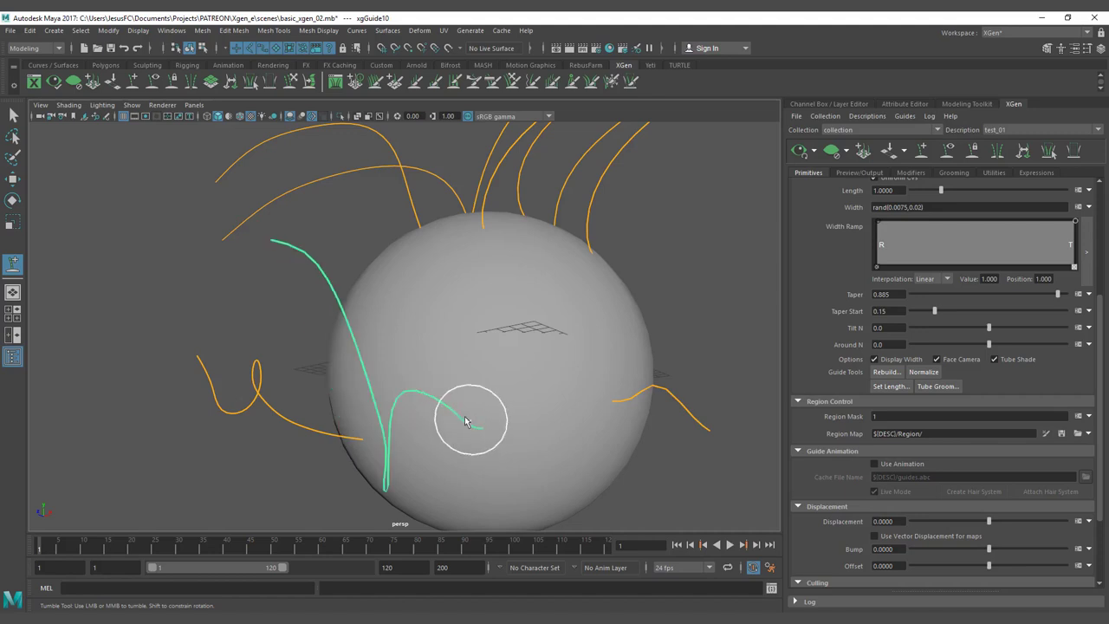
Step: Pick the short bent guide beside the moved one and examine all guides from several sides of the sphere
left_click(619, 401)
left_click_drag(555, 404, 491, 373, "alt")
middle_click_drag(478, 347, 496, 370, "alt")
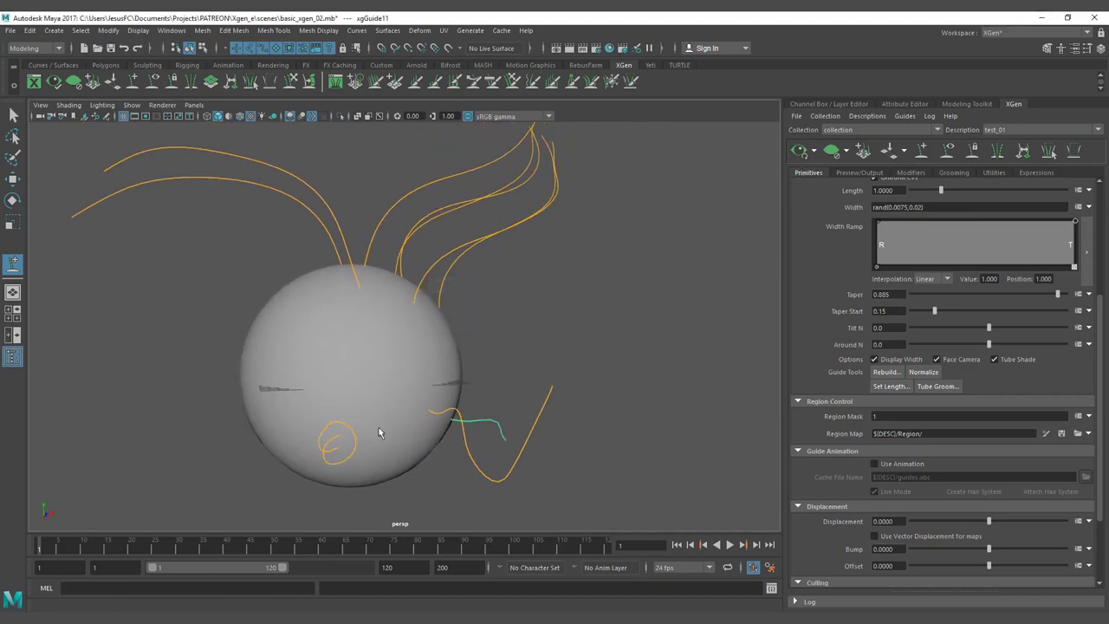
left_click_drag(404, 417, 331, 276, "alt")
left_click_drag(398, 360, 468, 312, "alt")
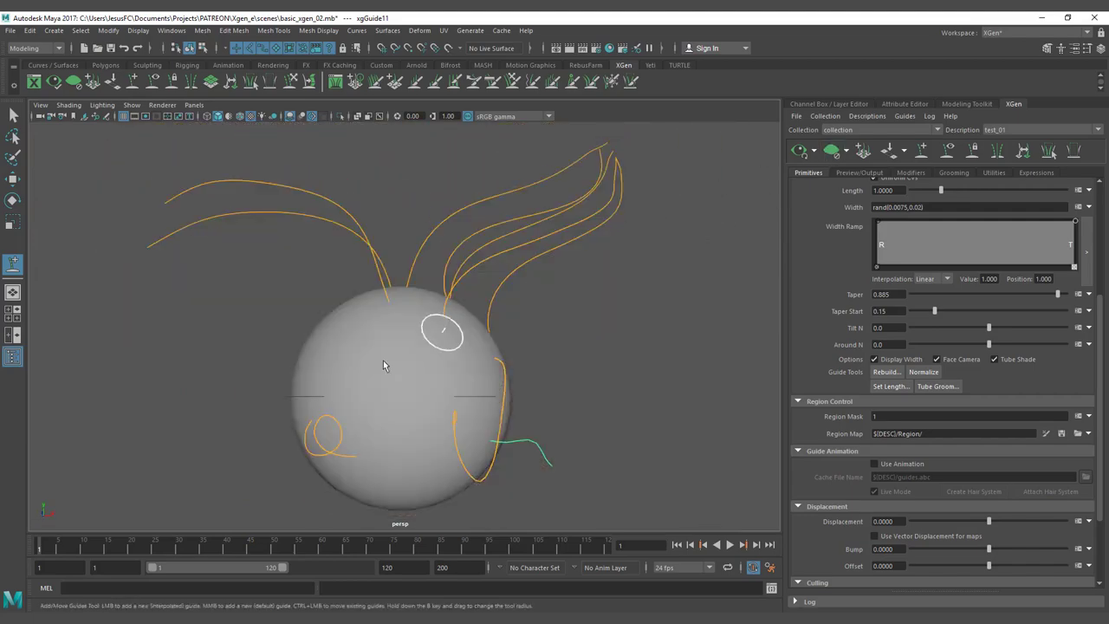
left_click_drag(441, 326, 433, 372, "alt")
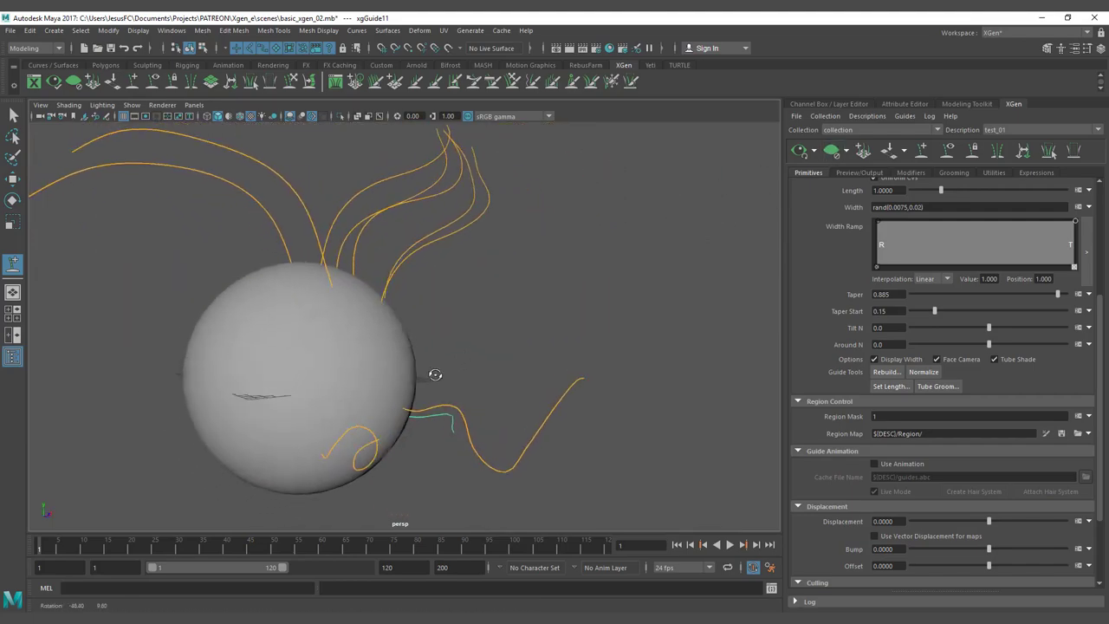